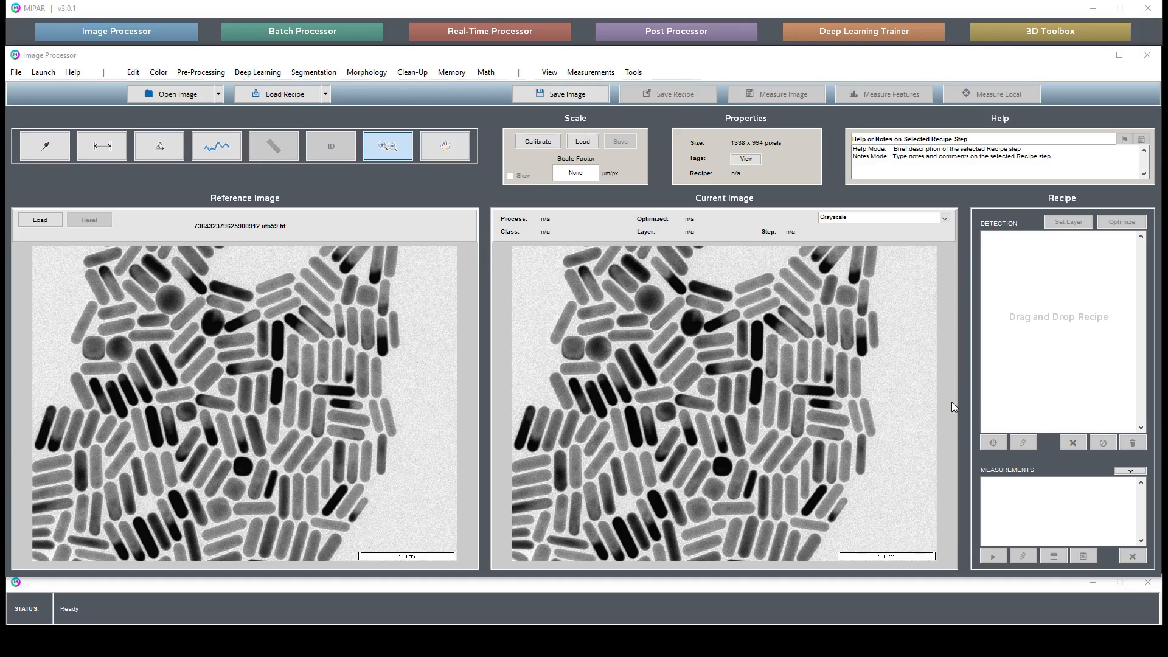
# Apply a Basic Threshold selecting the dark pixels in Auto mode with an adjustment of 20
pyautogui.click(313, 72)
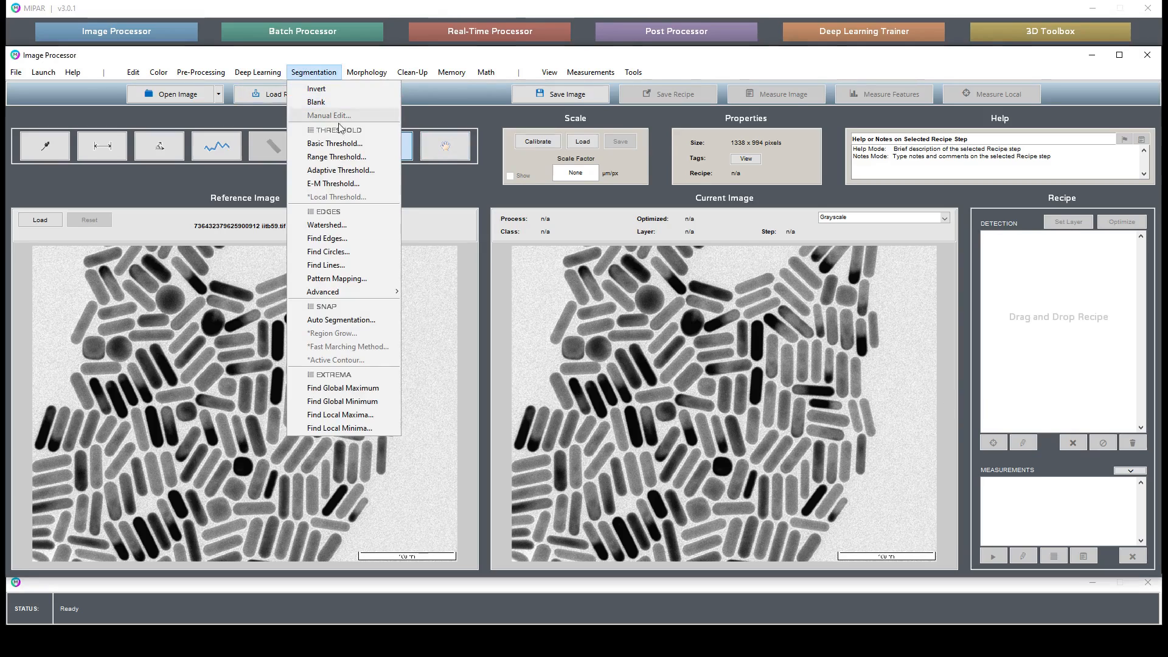
pyautogui.click(347, 142)
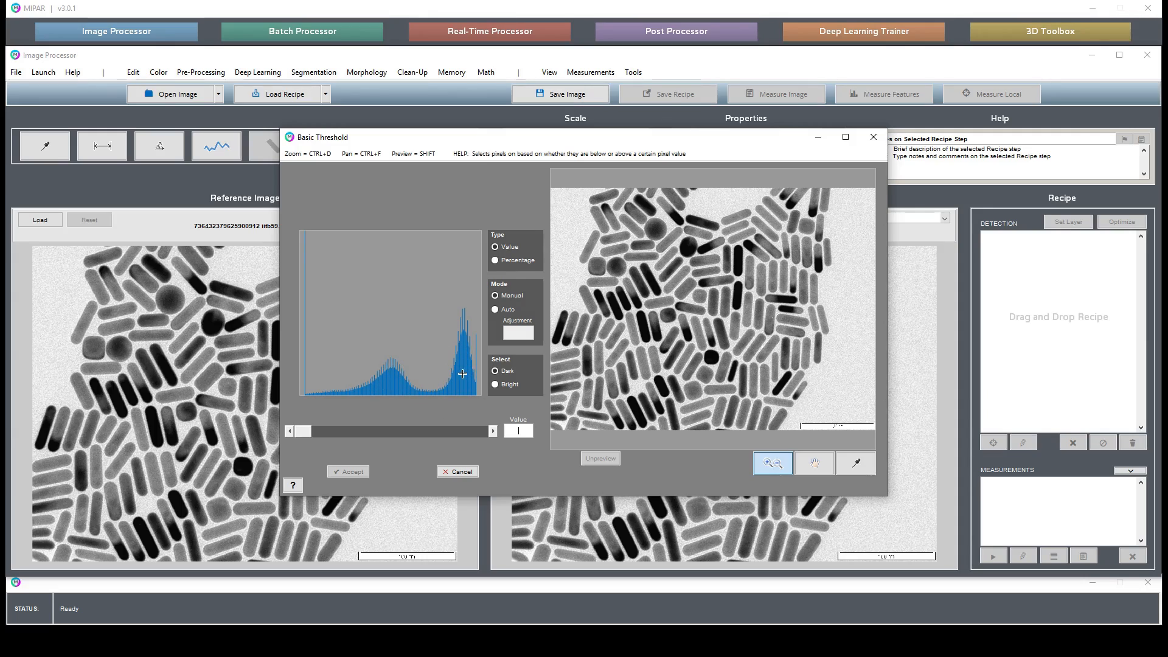
pyautogui.click(495, 310)
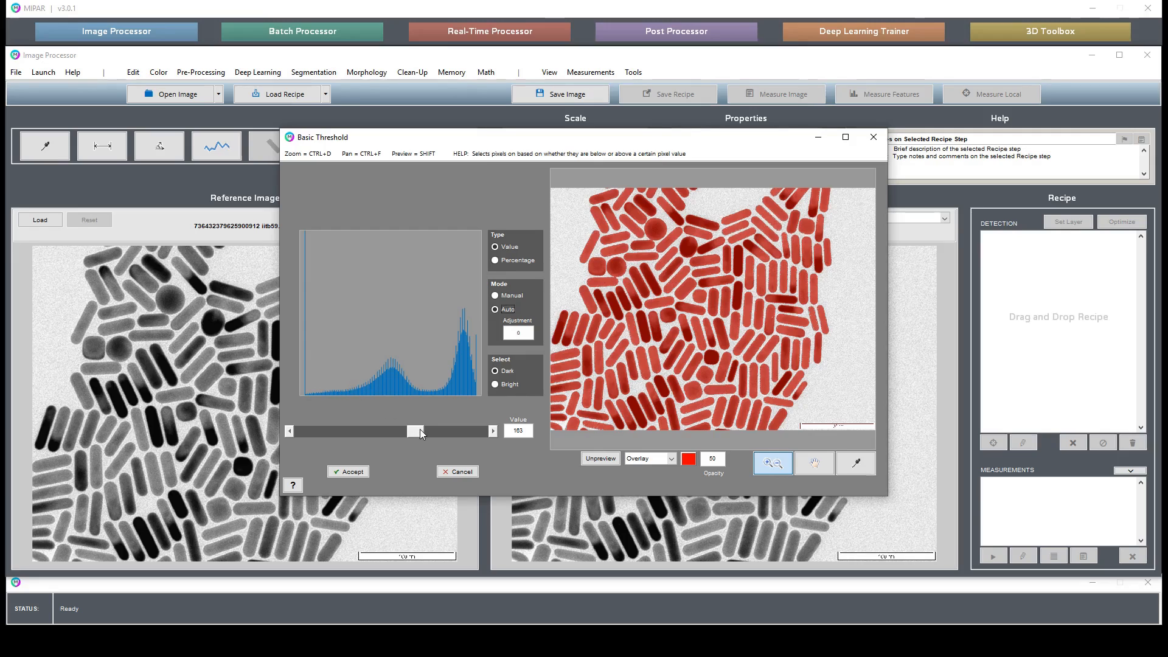
pyautogui.click(511, 333)
pyautogui.write('1')
pyautogui.press('Return')
pyautogui.press('Return')
pyautogui.write('20')
pyautogui.press('Return')
pyautogui.moveTo(771, 240); pyautogui.dragTo(864, 355)
pyautogui.scroll(-5, 797, 371)
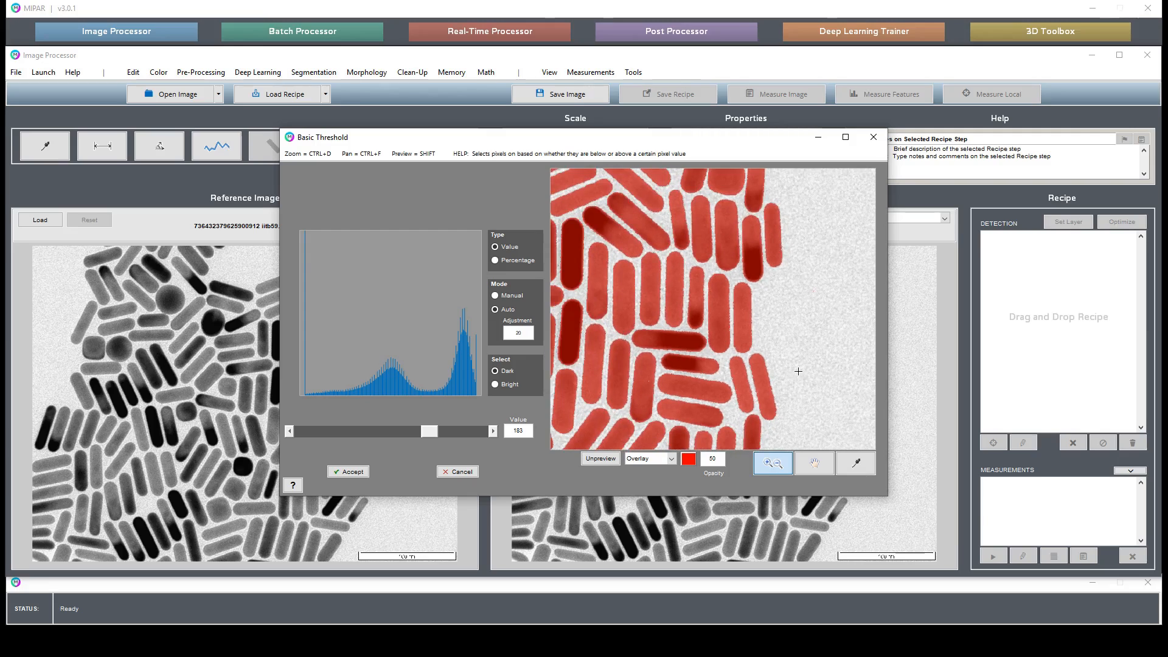
pyautogui.click(818, 466)
pyautogui.moveTo(657, 413); pyautogui.dragTo(785, 359)
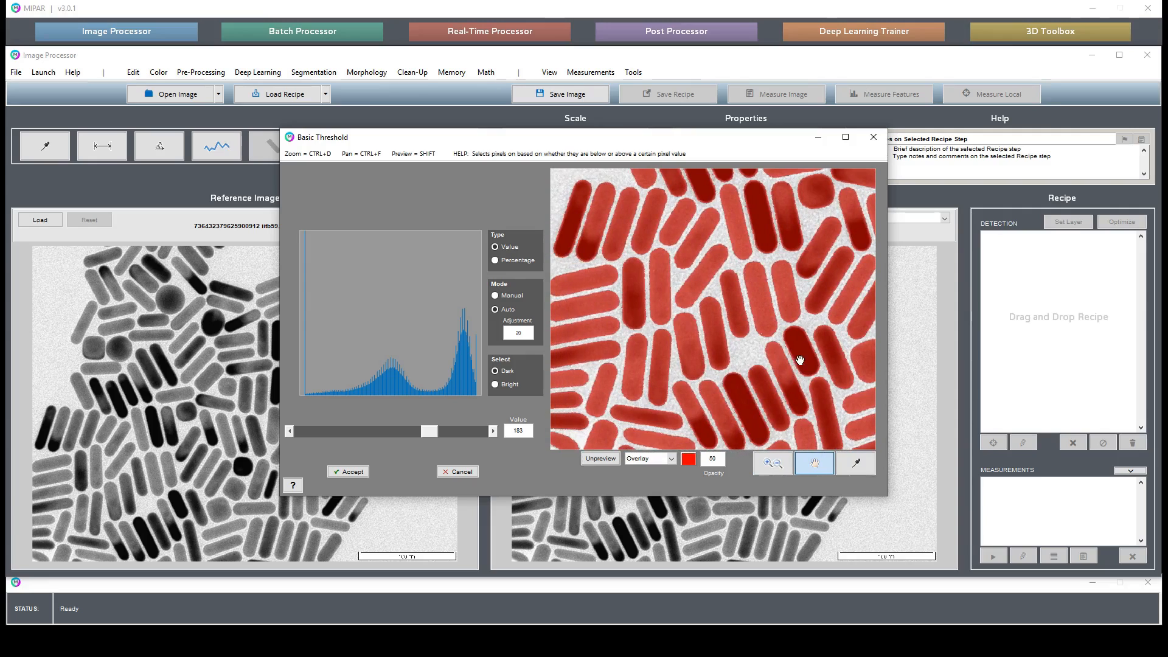
pyautogui.click(368, 468)
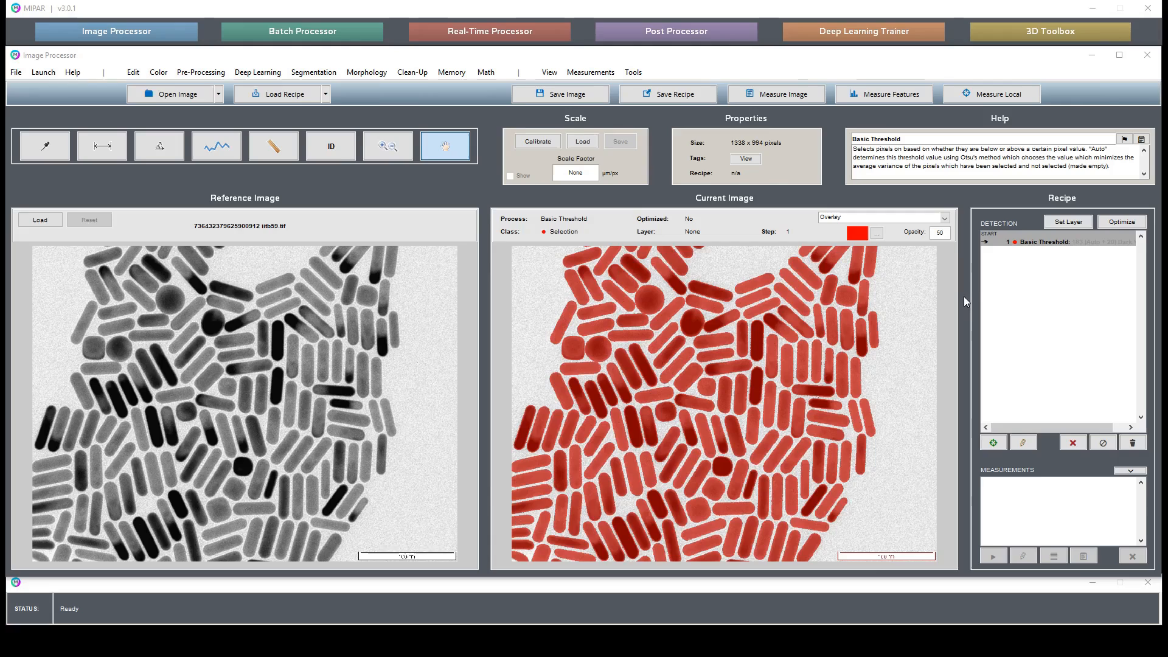
# Reopen the Basic Threshold recipe step and examine its histogram extremes and the 100 nm scale bar in the preview
pyautogui.click(1045, 242)
pyautogui.doubleClick(1045, 242)
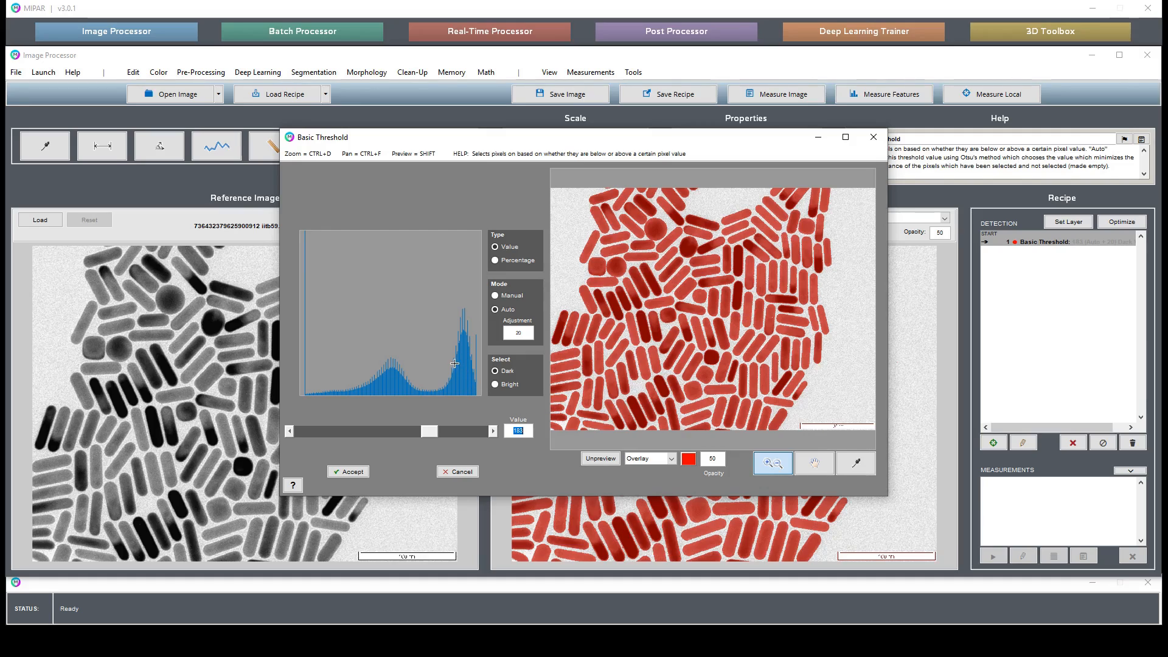
pyautogui.moveTo(455, 364); pyautogui.dragTo(485, 401)
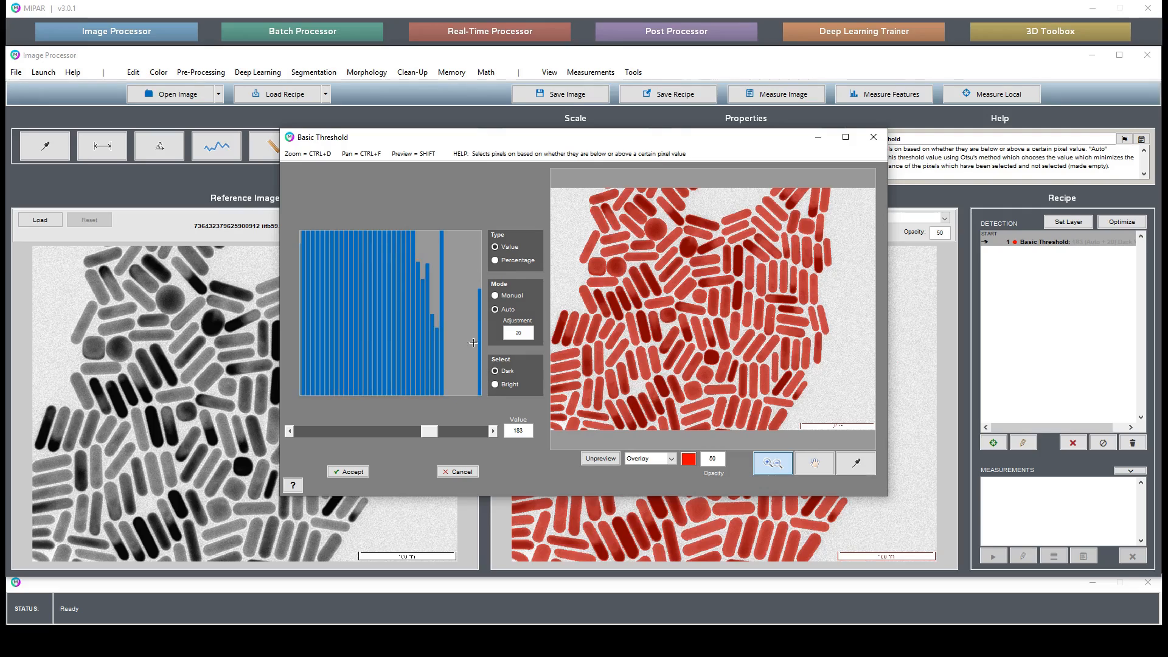
pyautogui.scroll(-5, 465, 336)
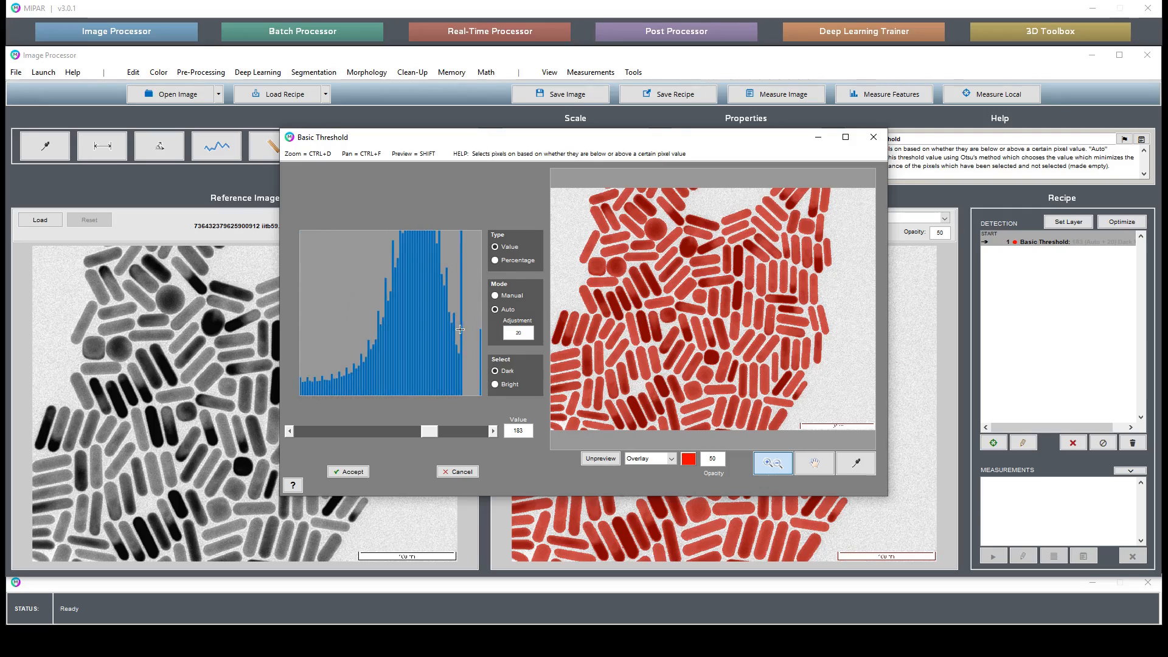
pyautogui.scroll(-2, 444, 349)
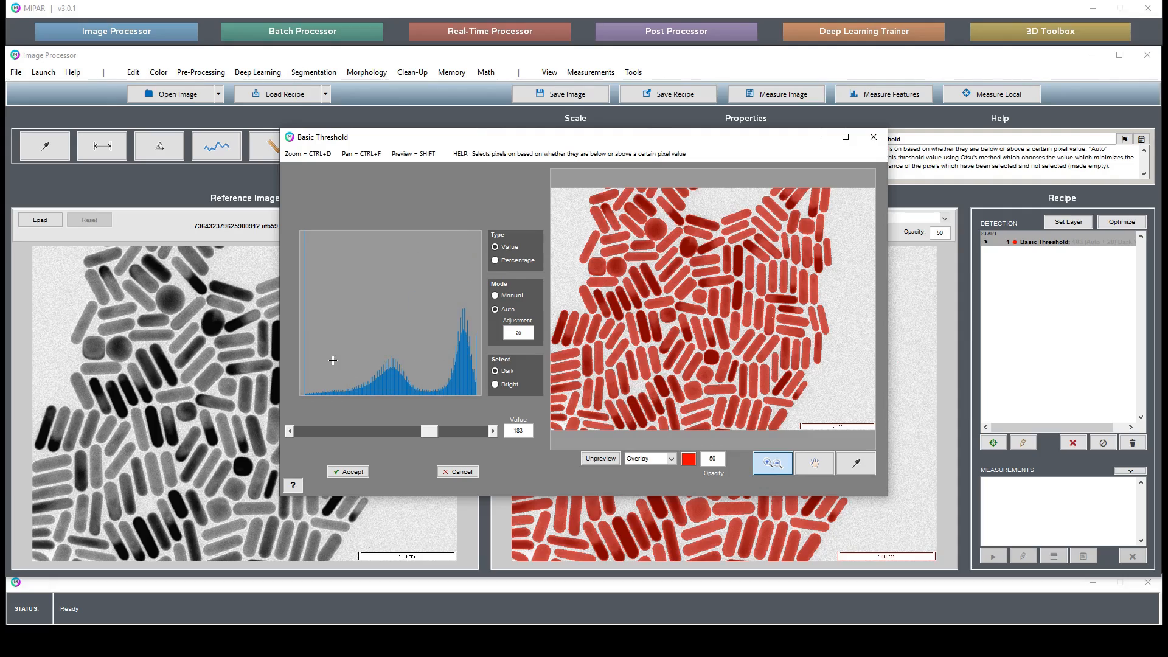
pyautogui.scroll(3, 302, 389)
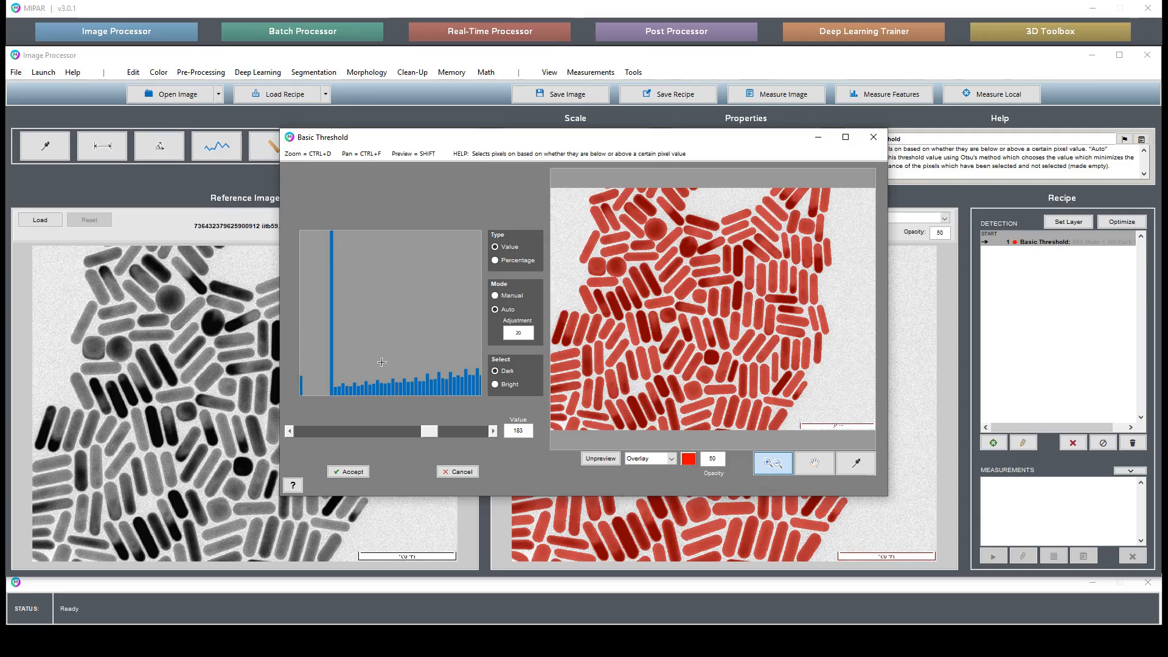
pyautogui.scroll(-3, 381, 362)
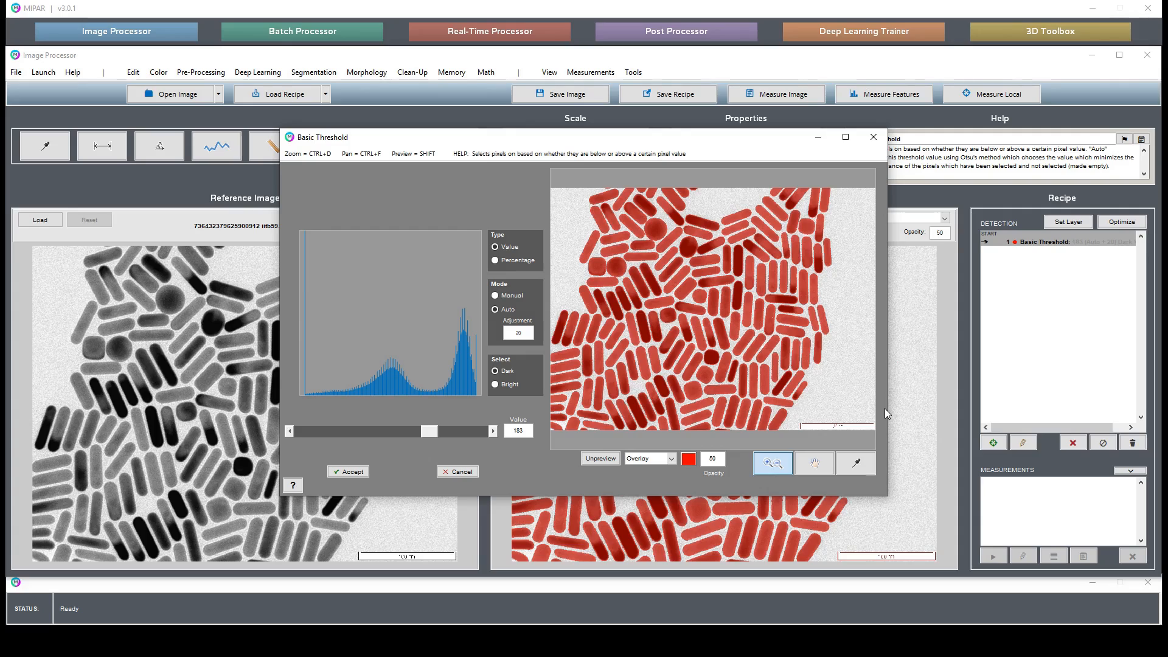
pyautogui.moveTo(786, 405); pyautogui.dragTo(880, 442)
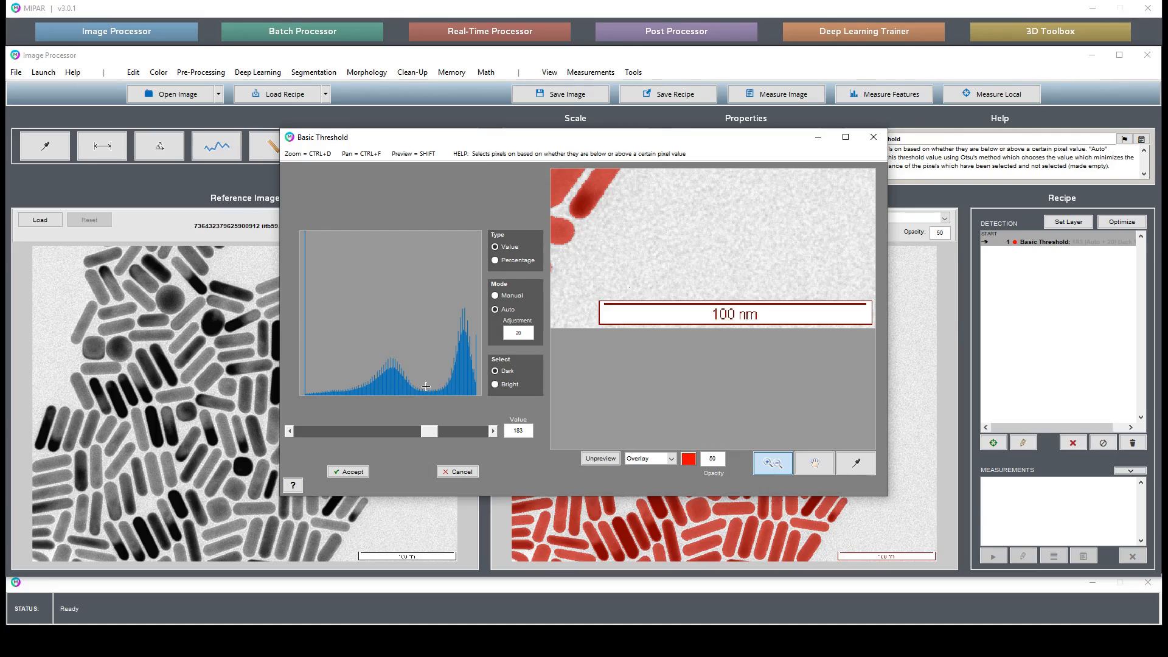
pyautogui.click(460, 472)
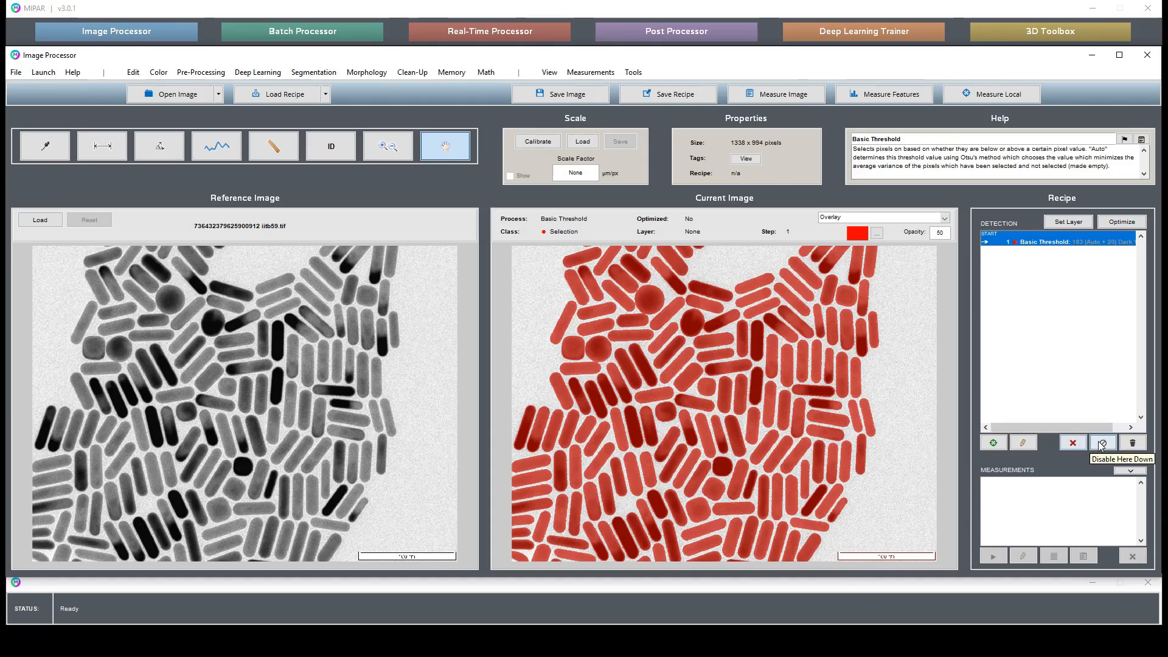
# Remove the Basic Threshold step from the recipe and examine the 100 nm scale bar in the original image
pyautogui.click(1072, 442)
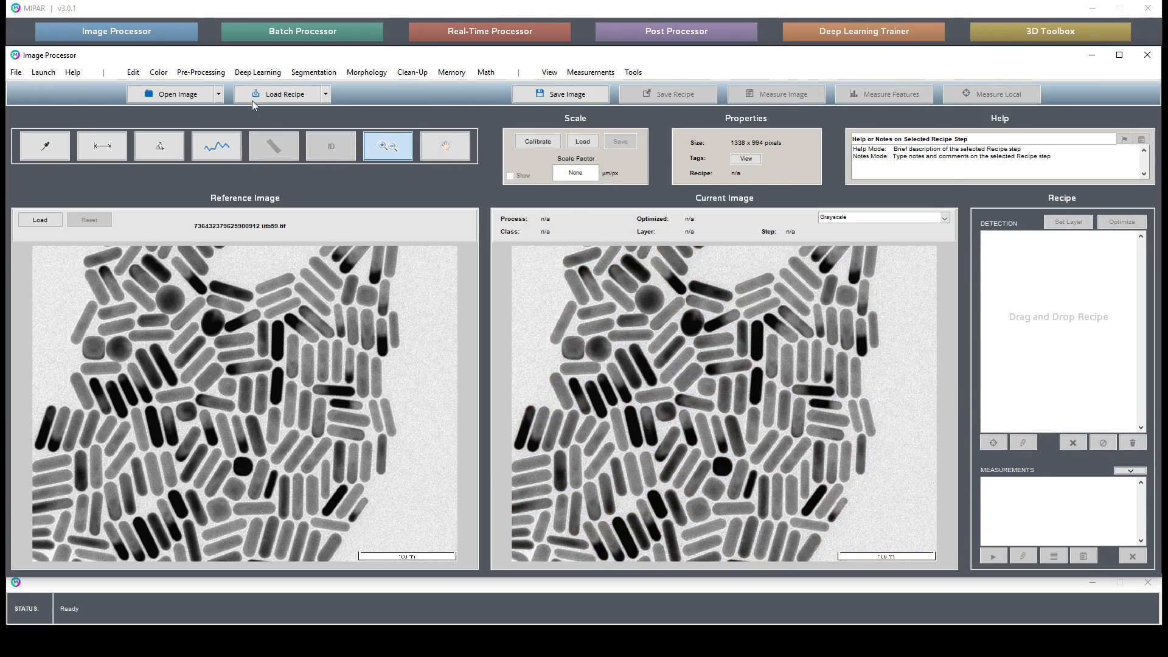
pyautogui.click(200, 71)
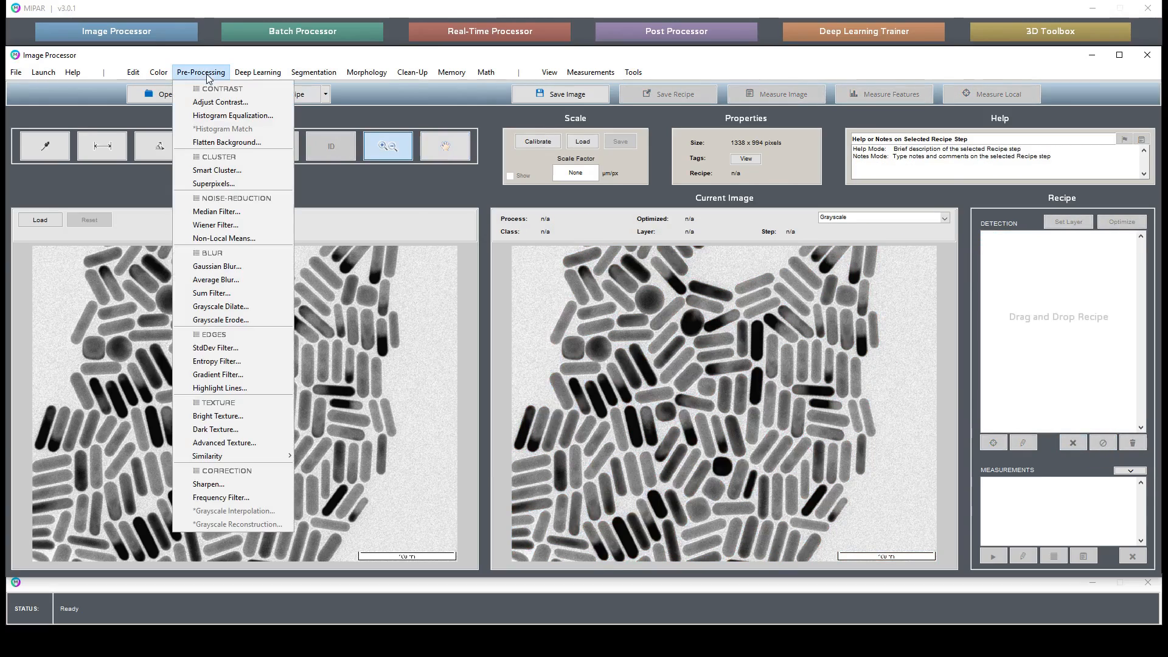
pyautogui.click(263, 524)
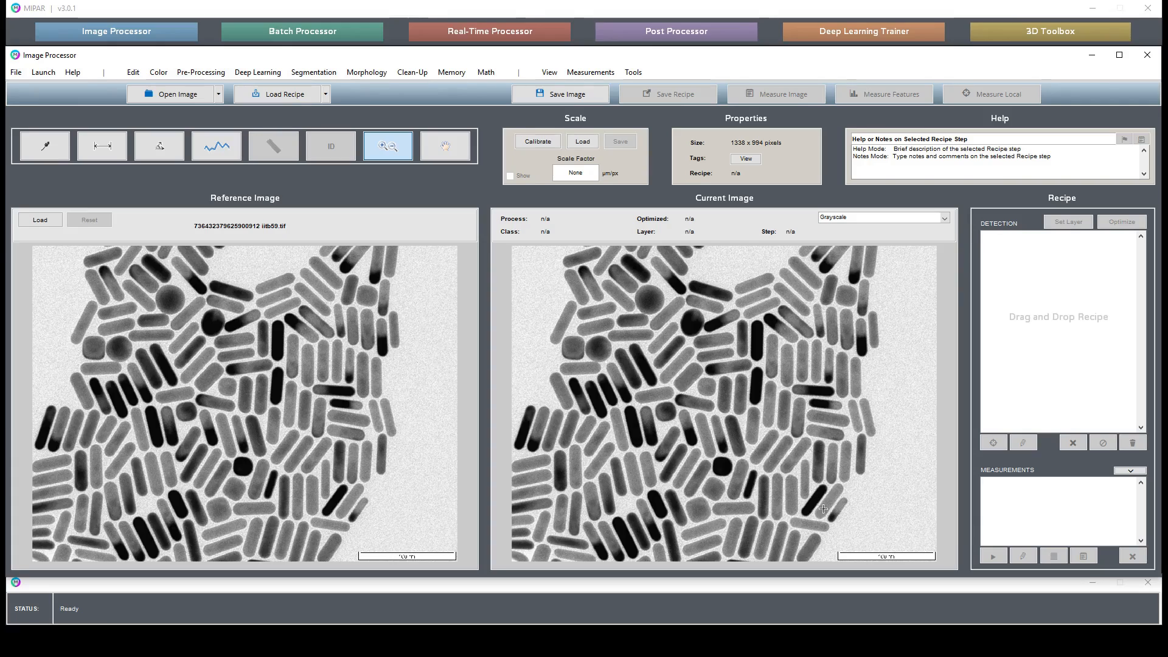
pyautogui.moveTo(828, 534); pyautogui.dragTo(925, 556)
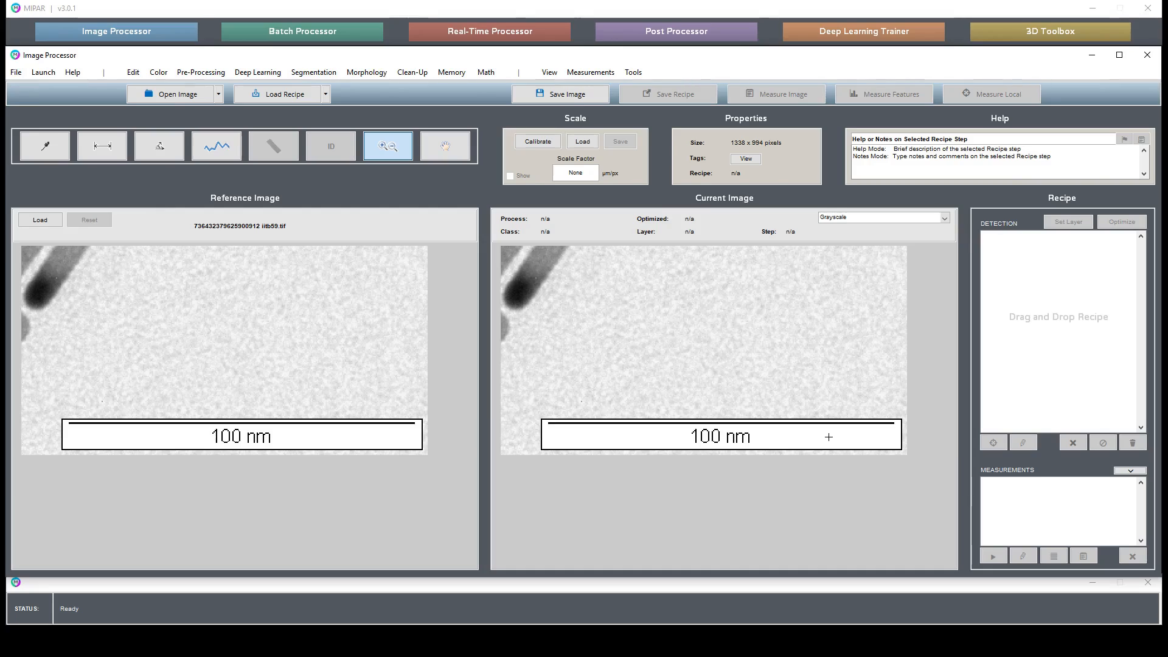
pyautogui.doubleClick(789, 365)
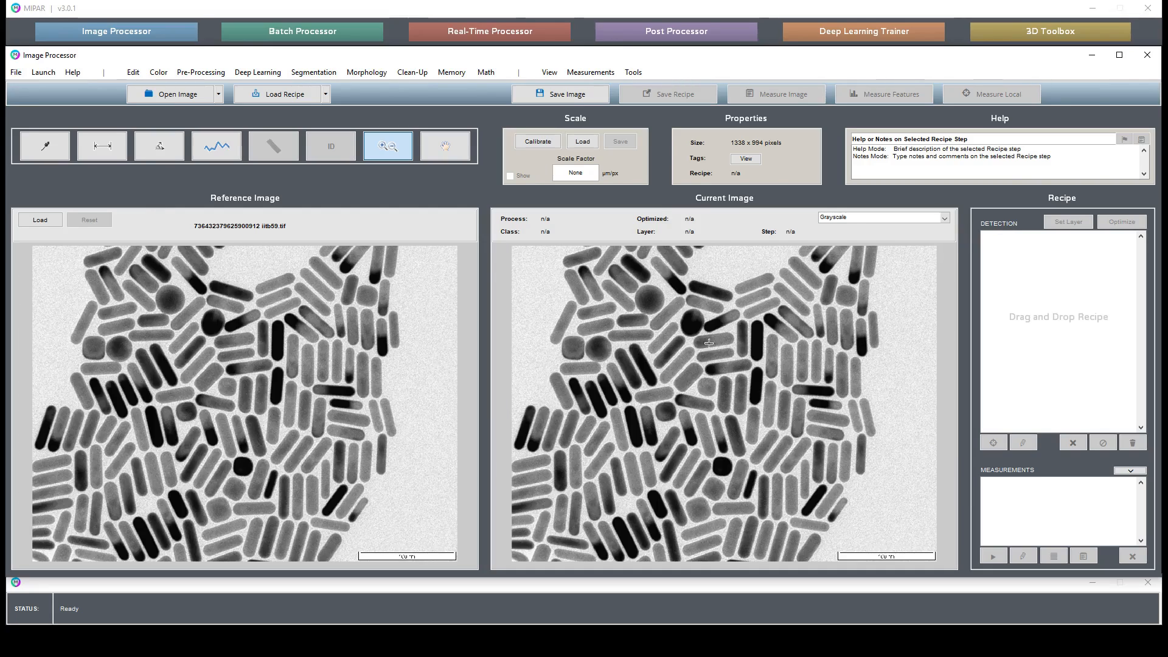
# Apply a Range Threshold to the image with a minimum value of 1 and a maximum value of 254
pyautogui.click(311, 72)
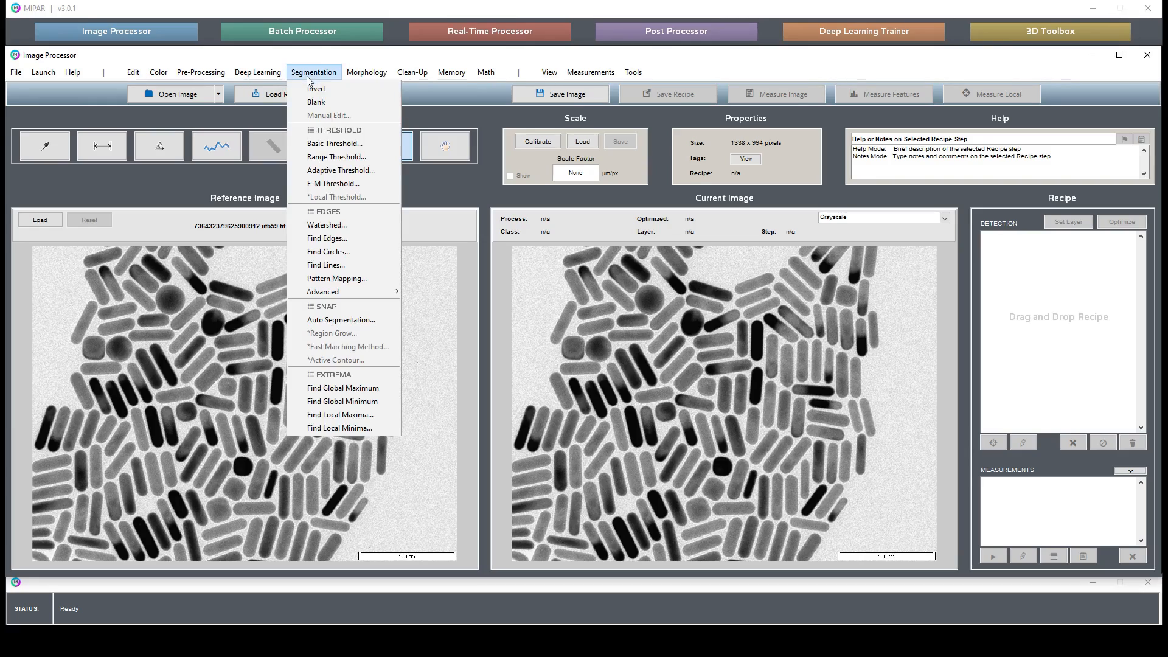
pyautogui.click(338, 158)
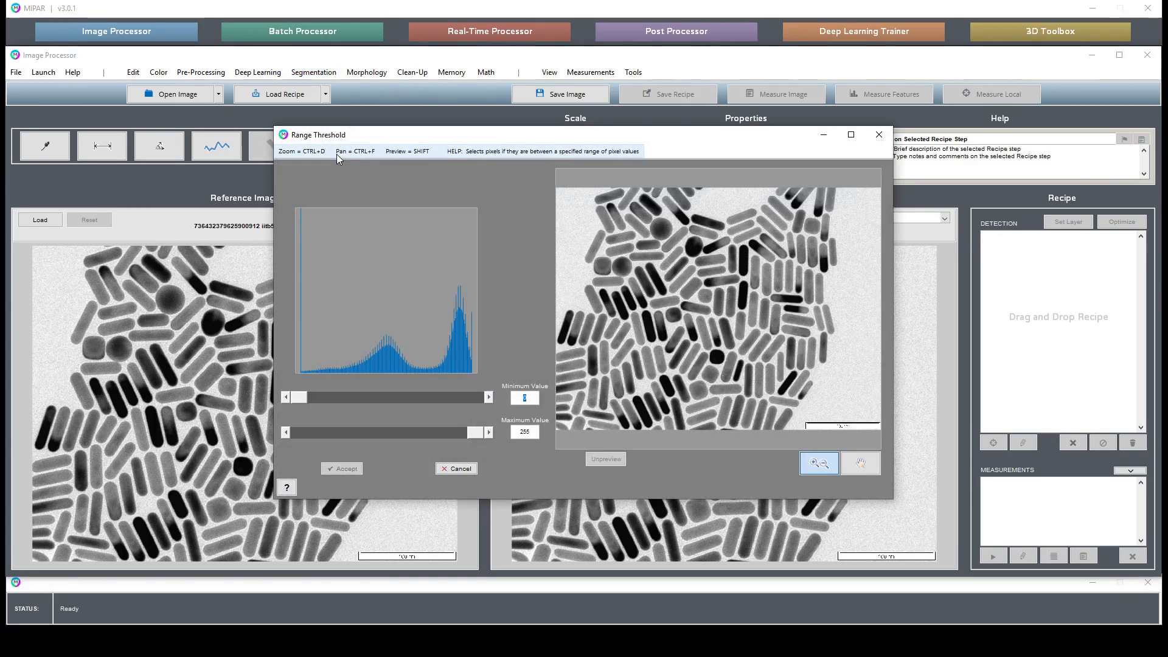
pyautogui.press('Tab')
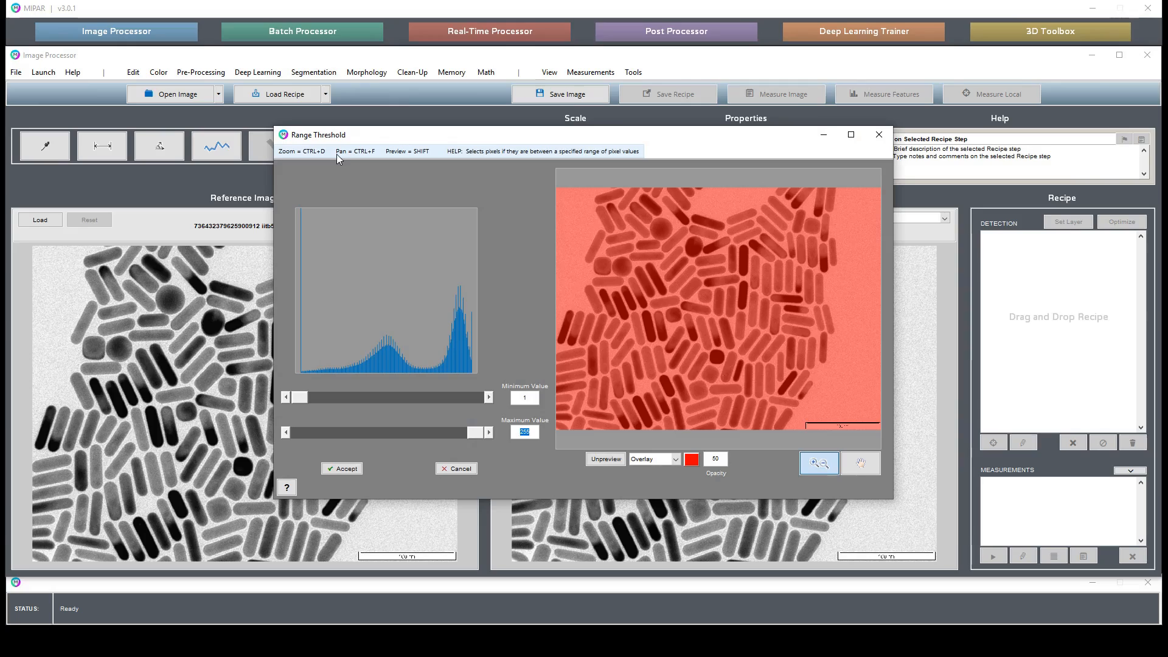
pyautogui.write('254')
pyautogui.press('Return')
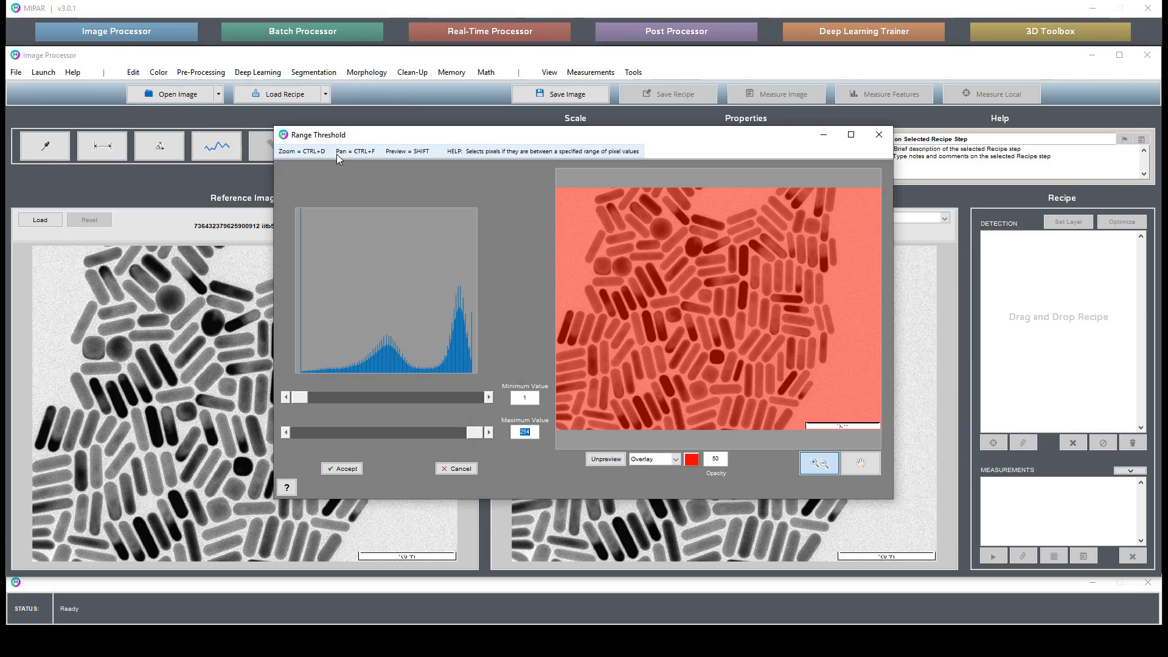
pyautogui.click(346, 468)
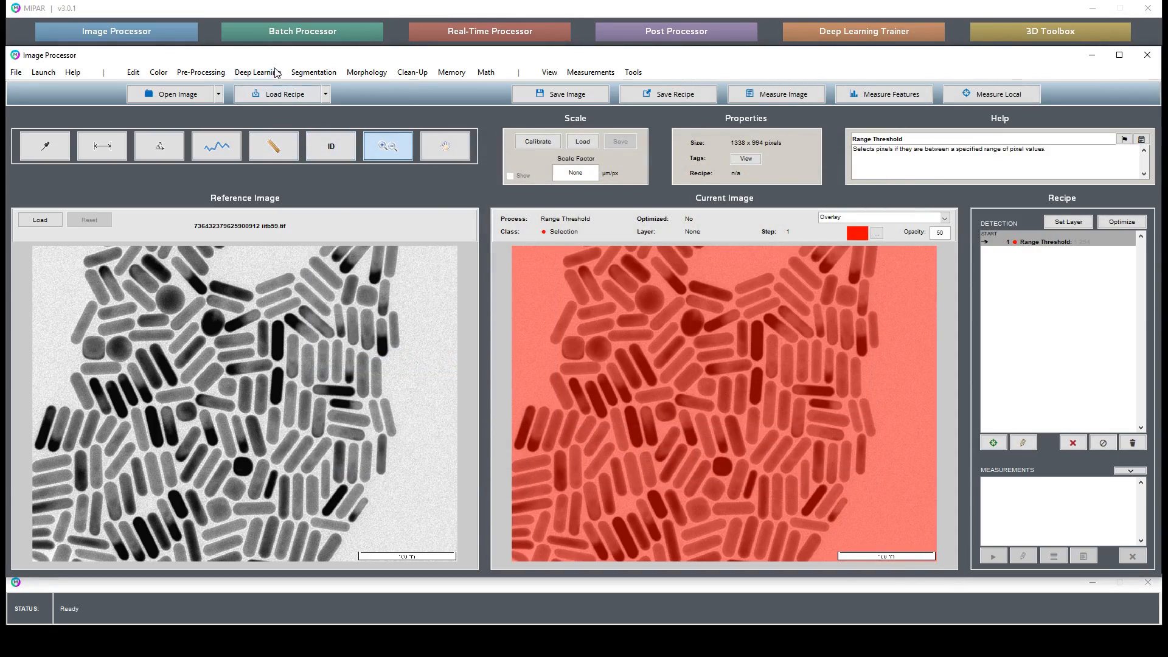
# Invert the Range Threshold selection and compare the two recipe steps around the 100 nm scale bar
pyautogui.click(313, 71)
pyautogui.click(319, 94)
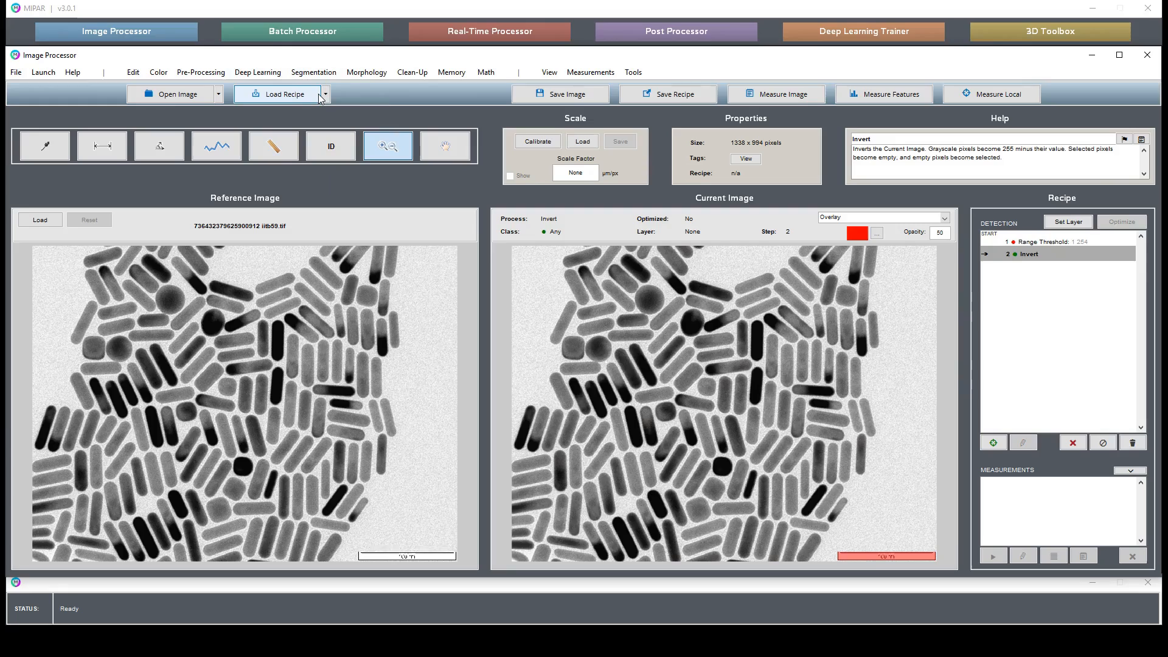
pyautogui.moveTo(817, 533); pyautogui.dragTo(936, 562)
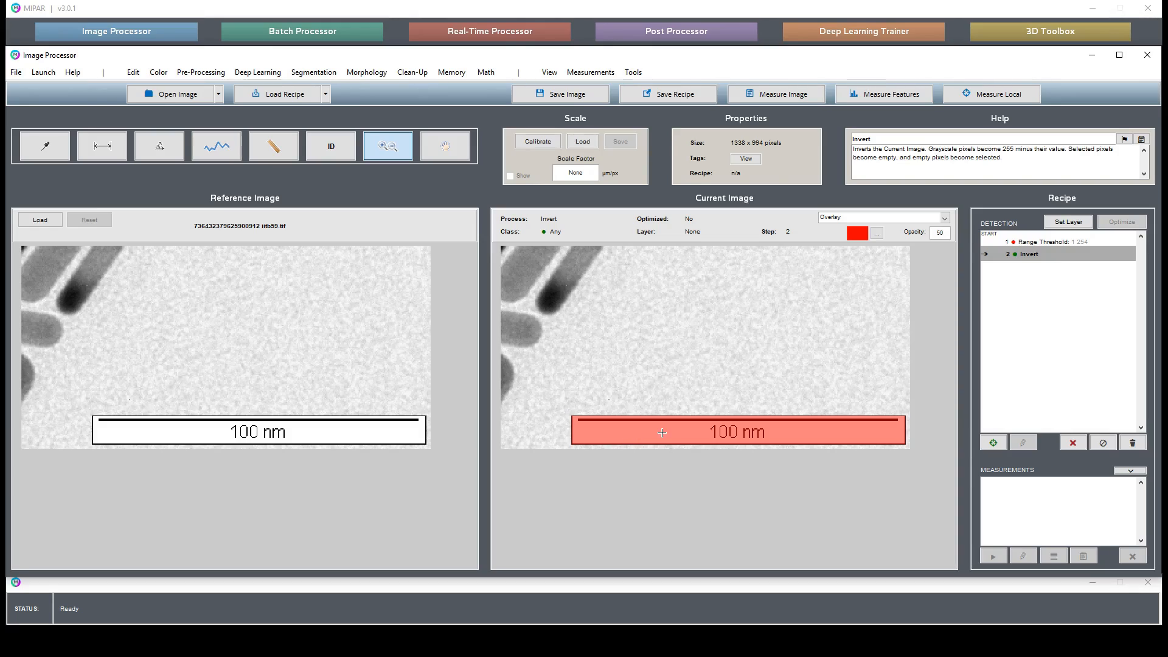
pyautogui.click(1048, 243)
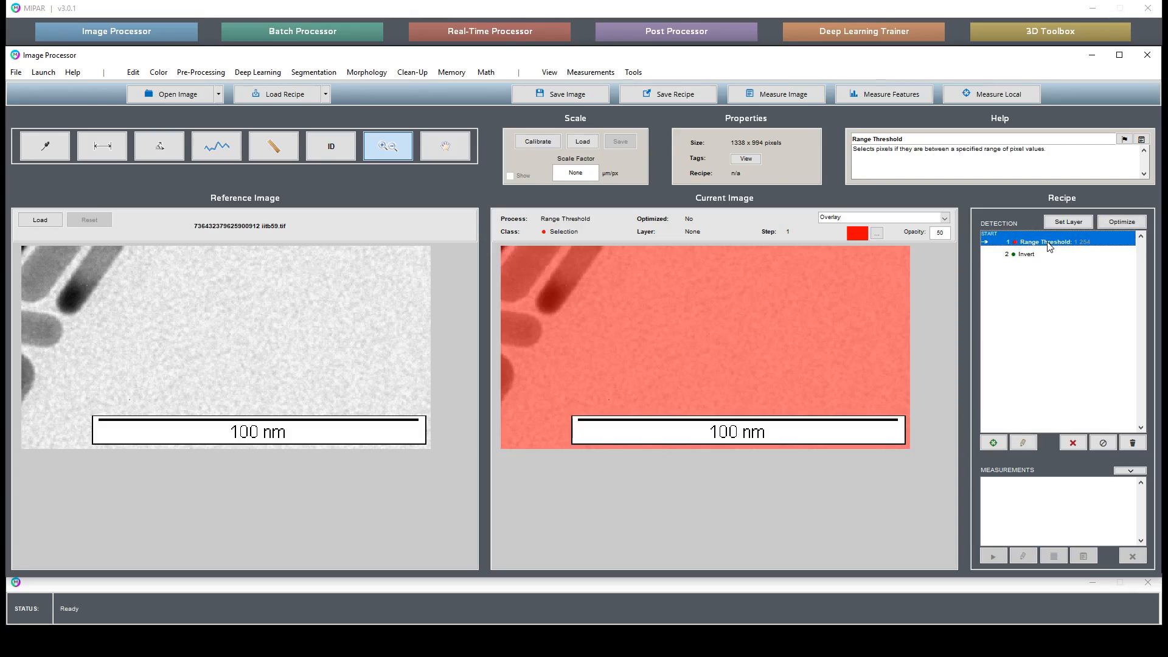
pyautogui.doubleClick(578, 344)
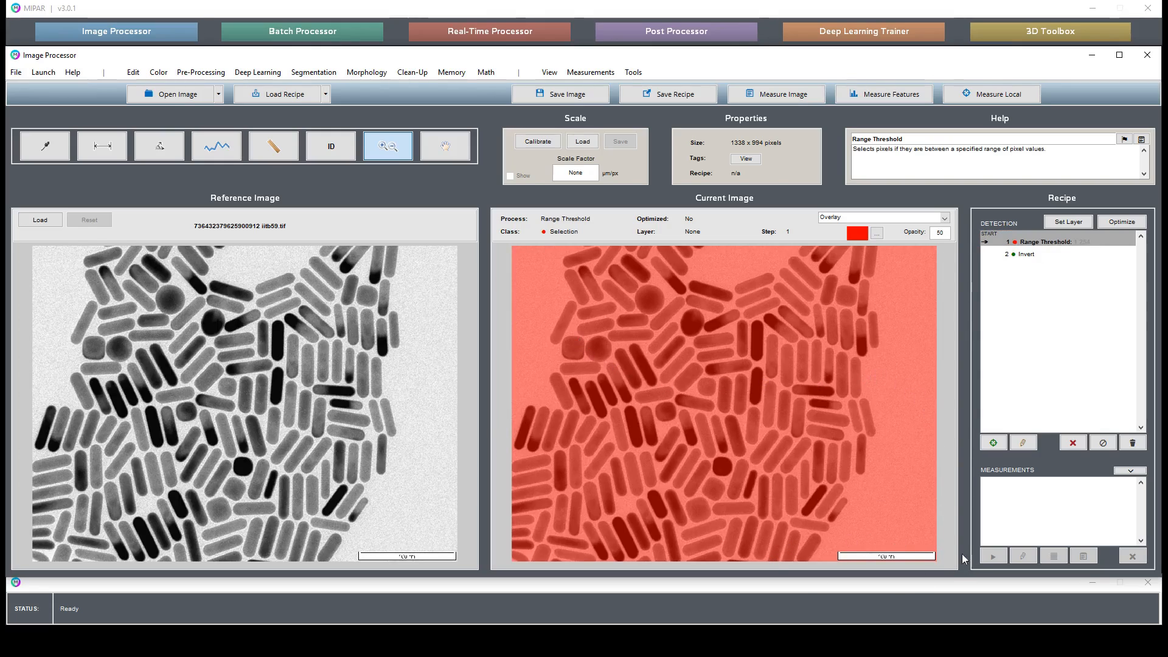
pyautogui.click(1026, 254)
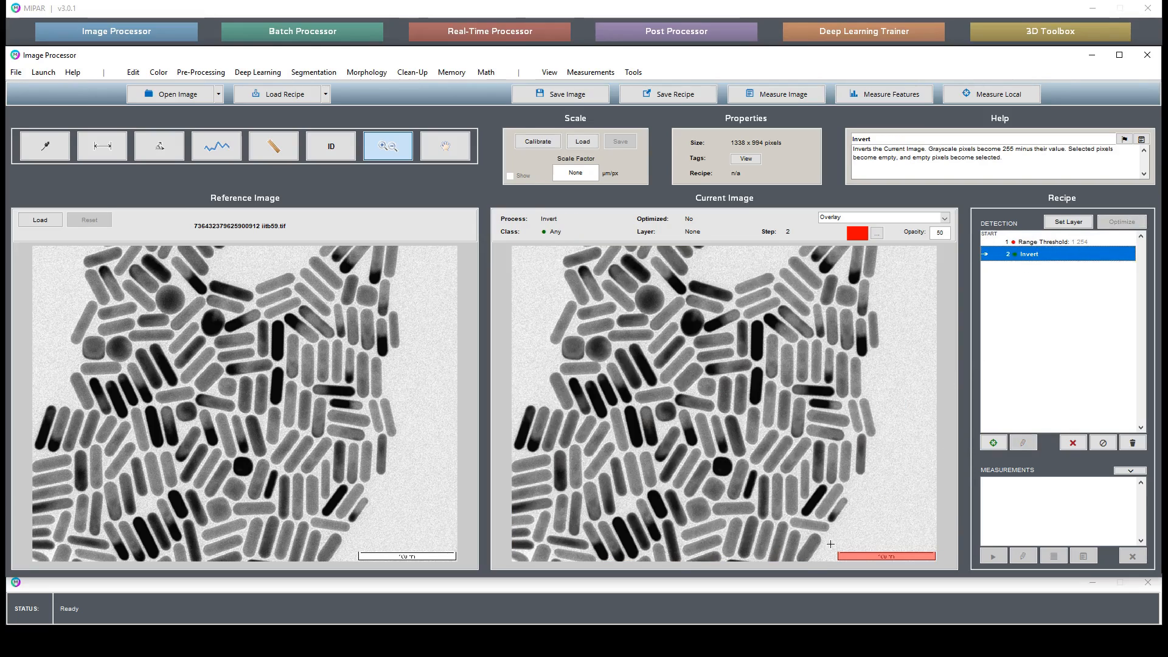
pyautogui.moveTo(830, 543); pyautogui.dragTo(944, 565)
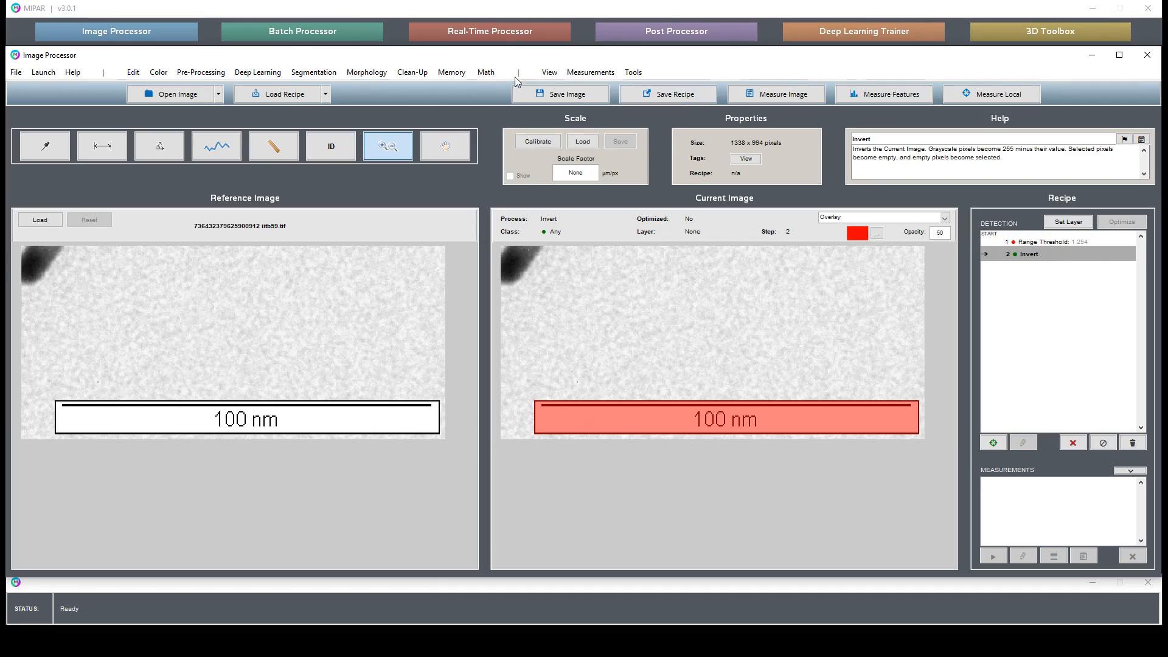
# Store the inverted scale bar selection as the companion image and call the original image back
pyautogui.click(467, 74)
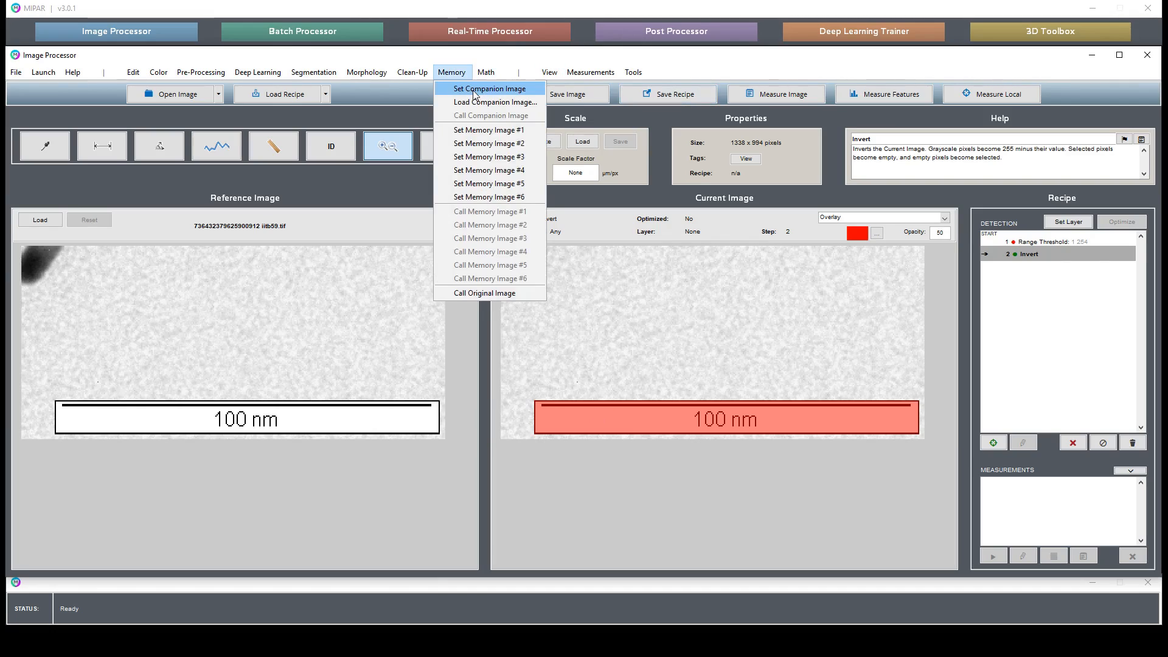
pyautogui.click(475, 94)
pyautogui.click(451, 73)
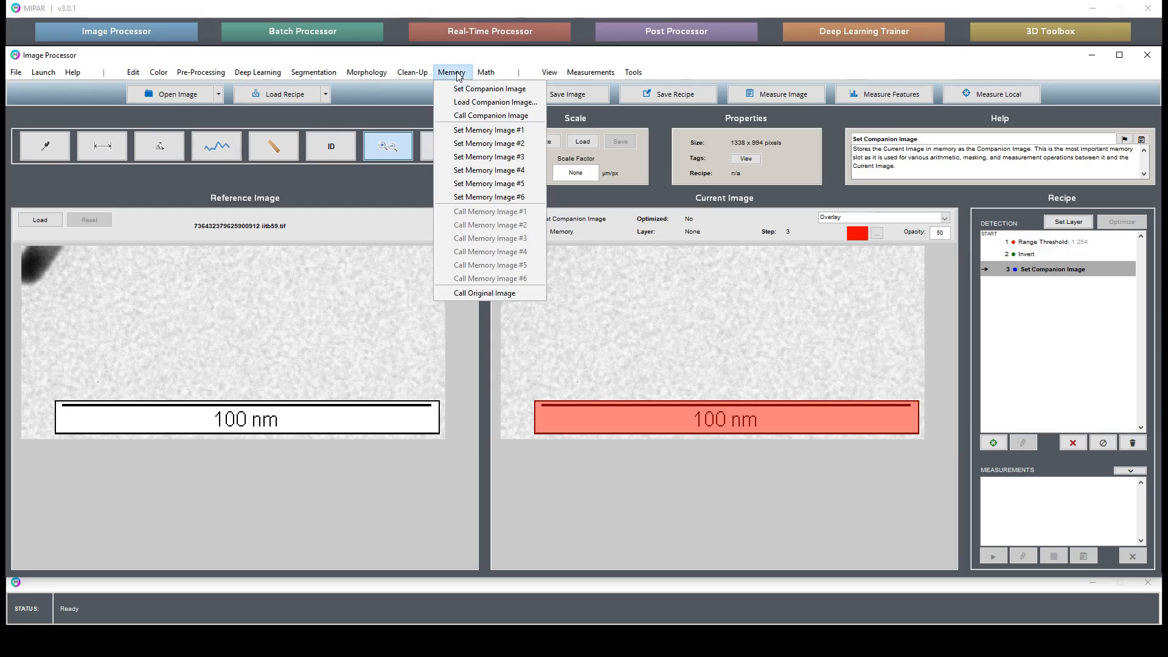
pyautogui.click(502, 295)
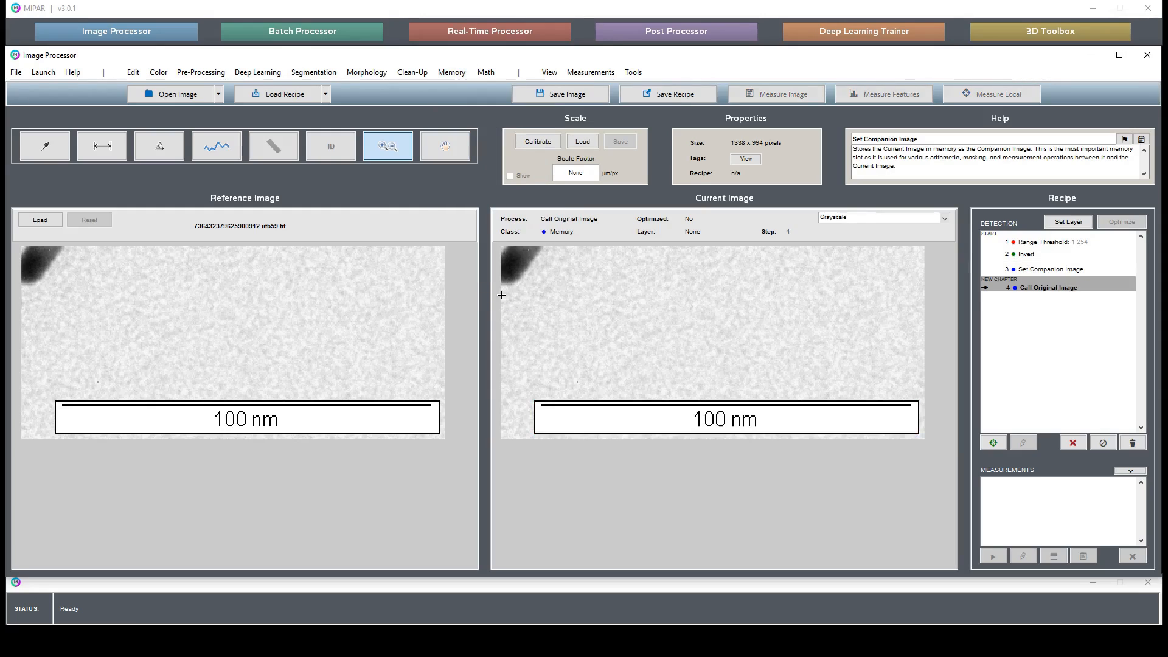
pyautogui.doubleClick(654, 371)
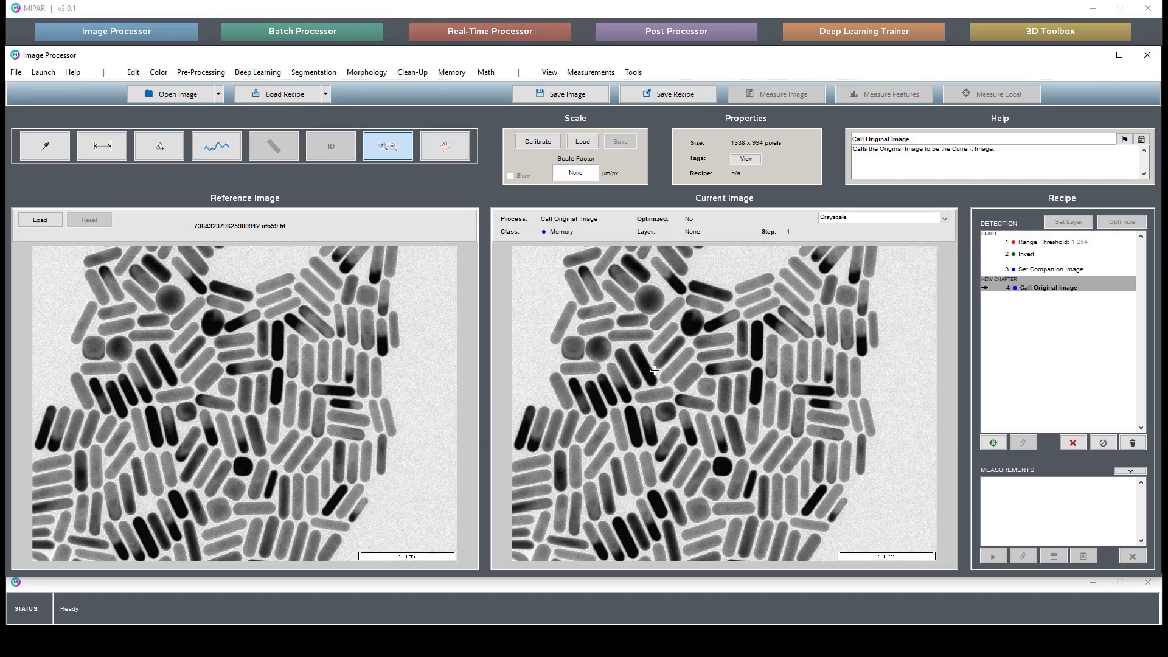
# Apply Grayscale Reconstruction in Inpainting mode to remove the 100 nm scale bar from the image
pyautogui.click(204, 75)
pyautogui.click(253, 526)
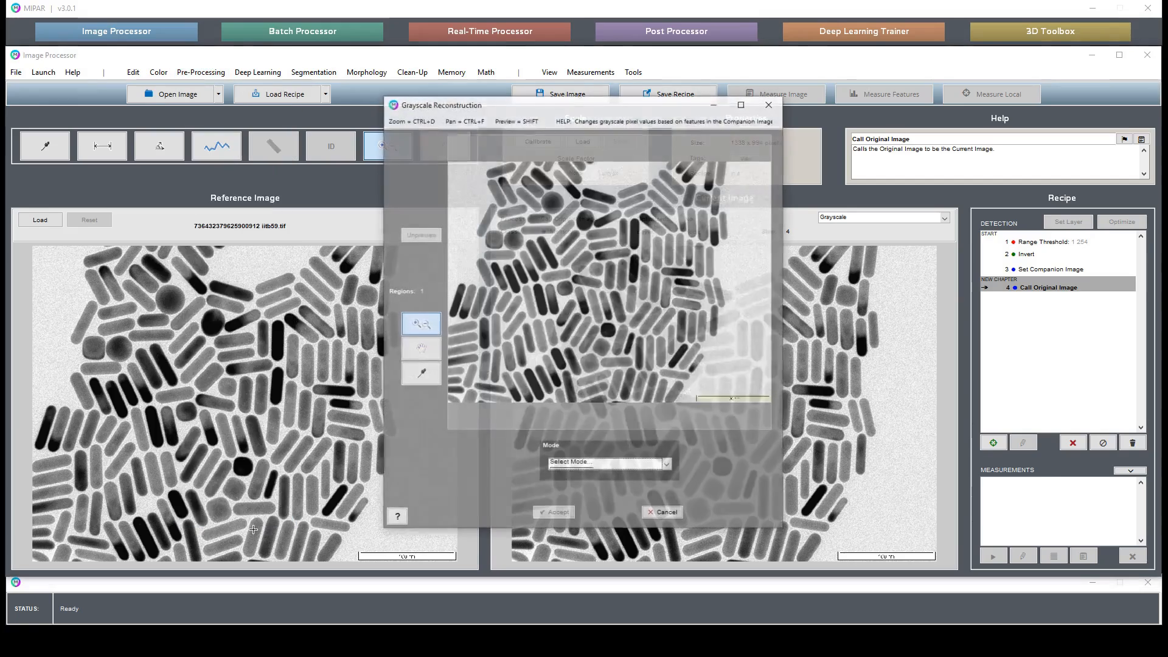
pyautogui.click(578, 466)
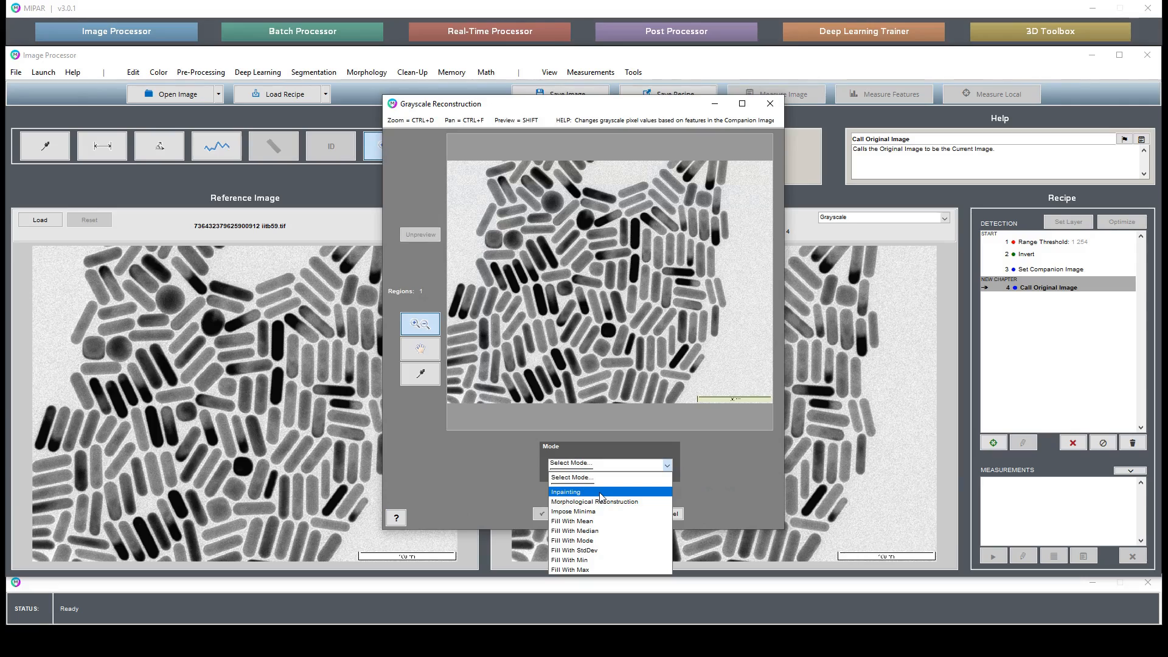
pyautogui.click(757, 488)
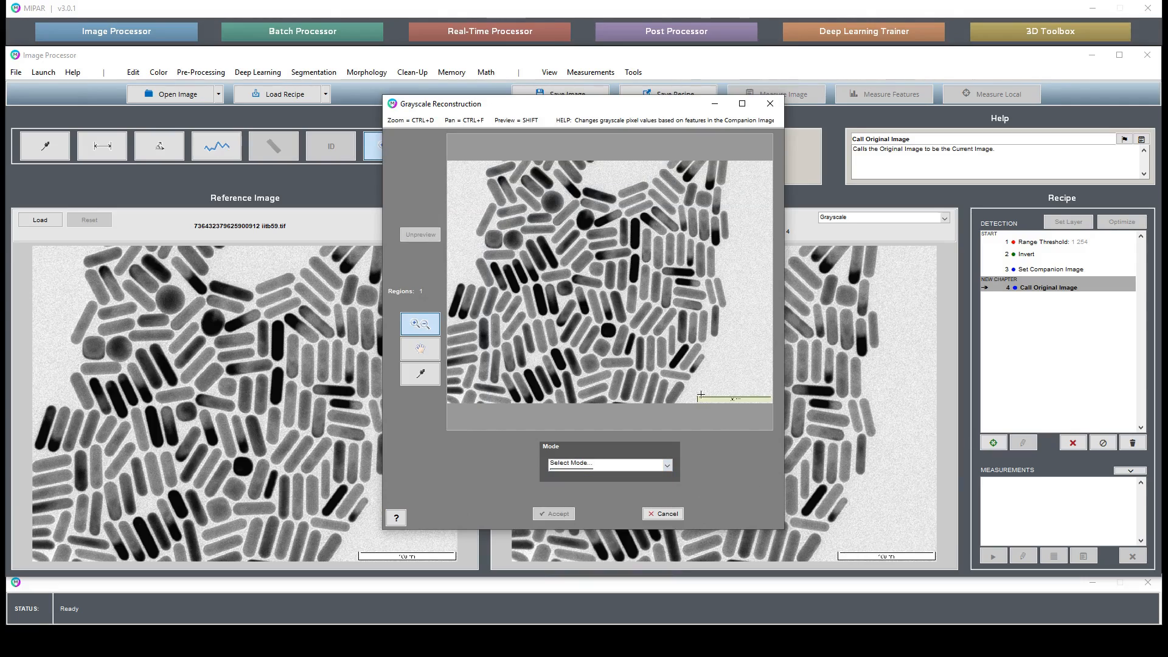
pyautogui.moveTo(680, 382); pyautogui.dragTo(769, 412)
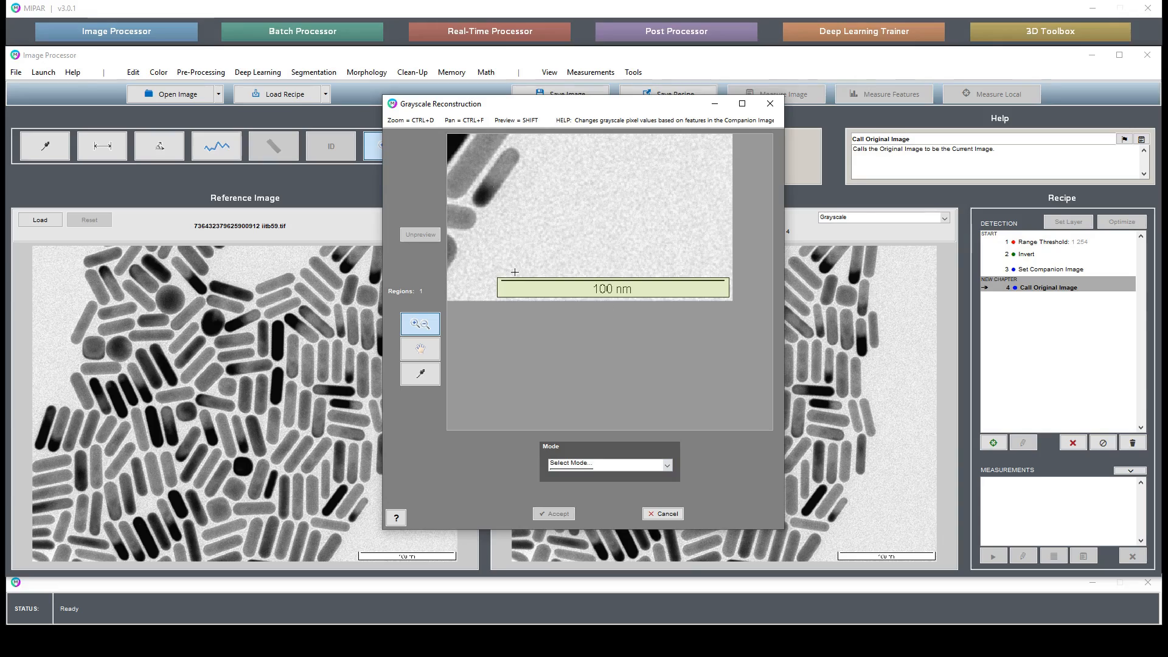
pyautogui.moveTo(484, 257); pyautogui.dragTo(612, 326)
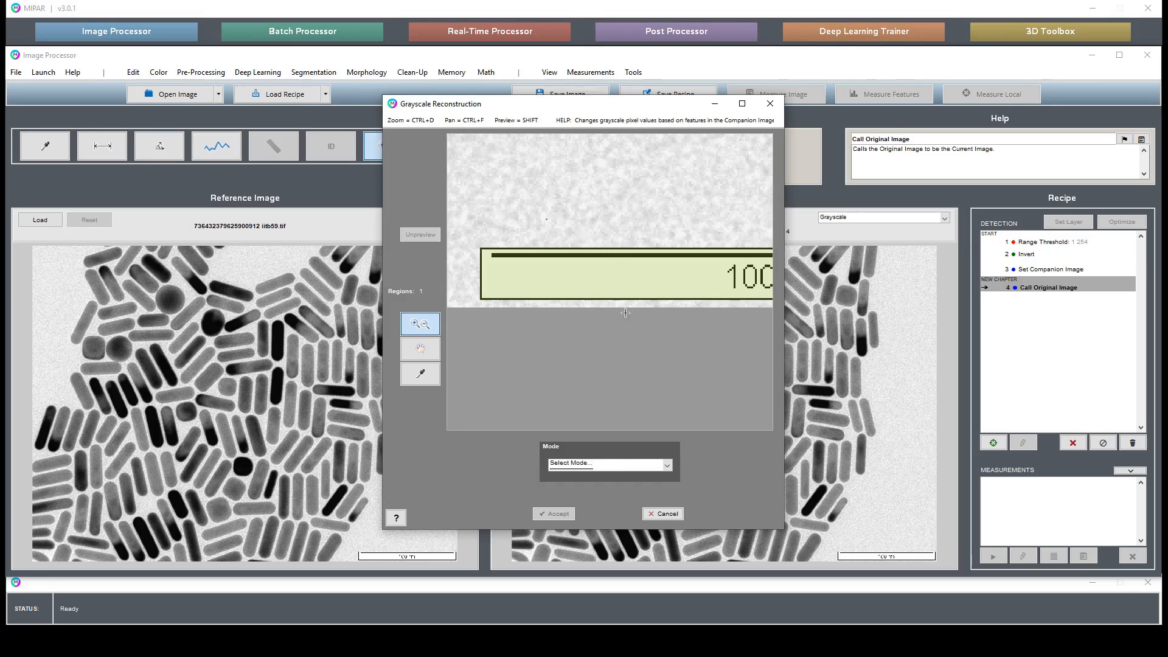
pyautogui.click(597, 467)
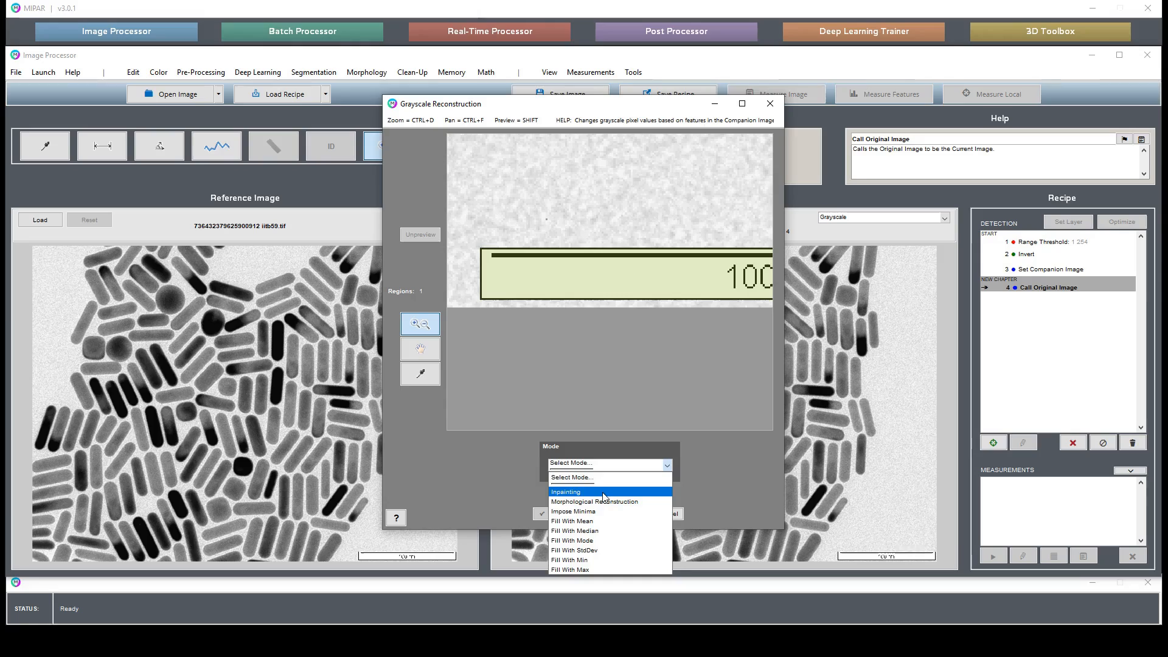
pyautogui.click(598, 476)
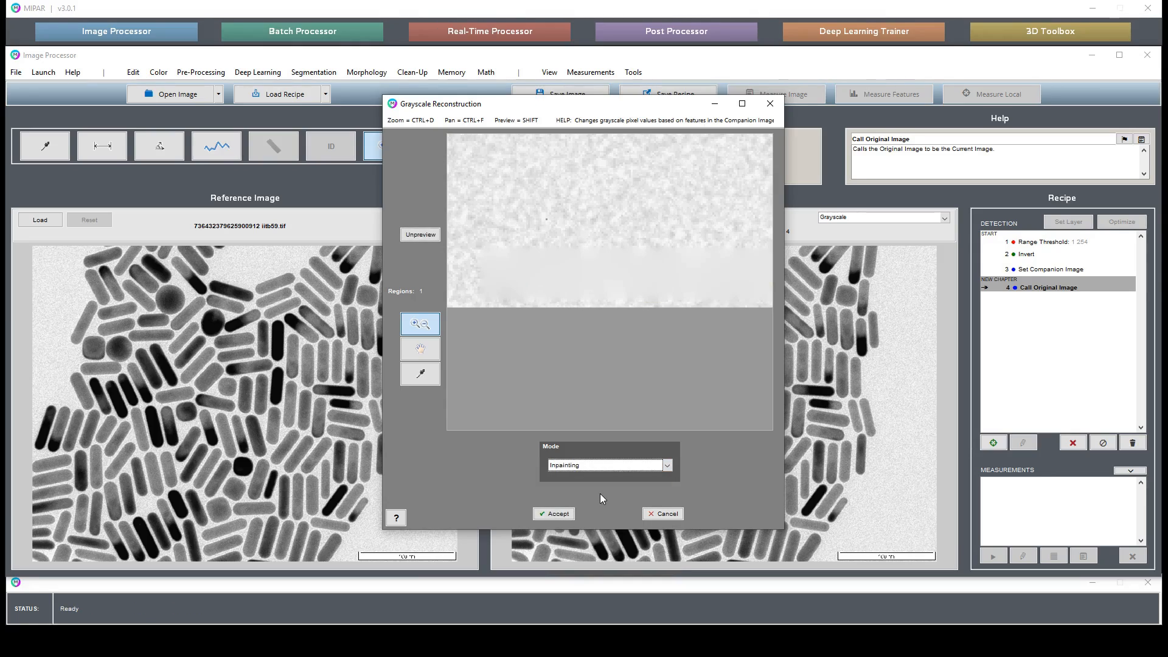
pyautogui.doubleClick(681, 272)
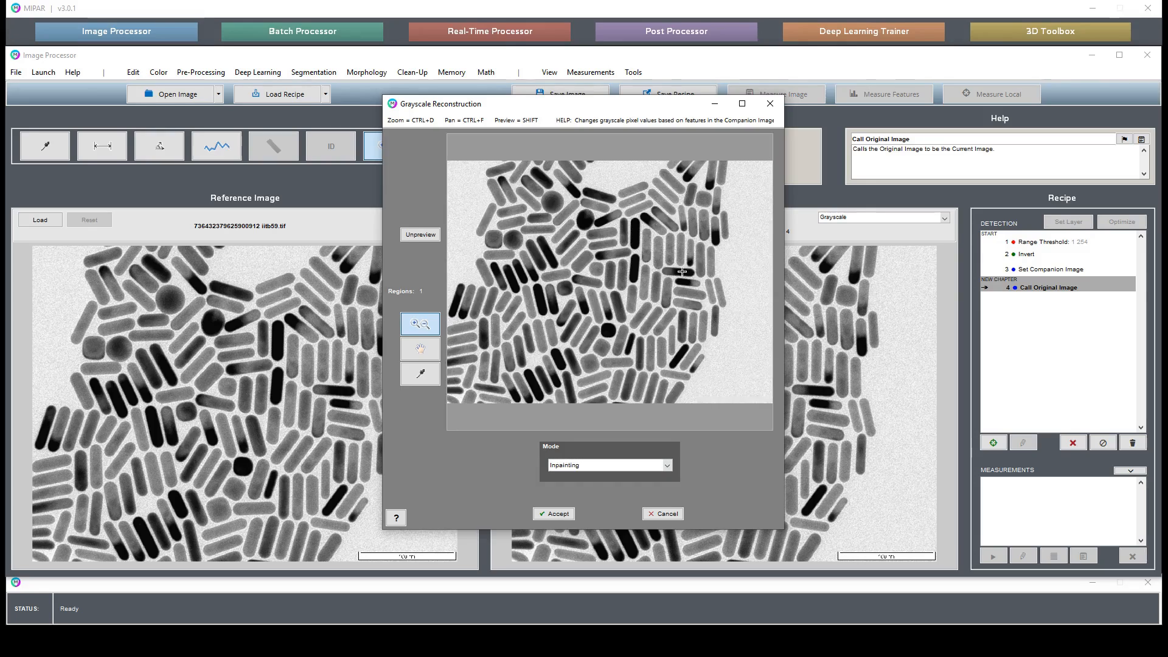
pyautogui.click(557, 512)
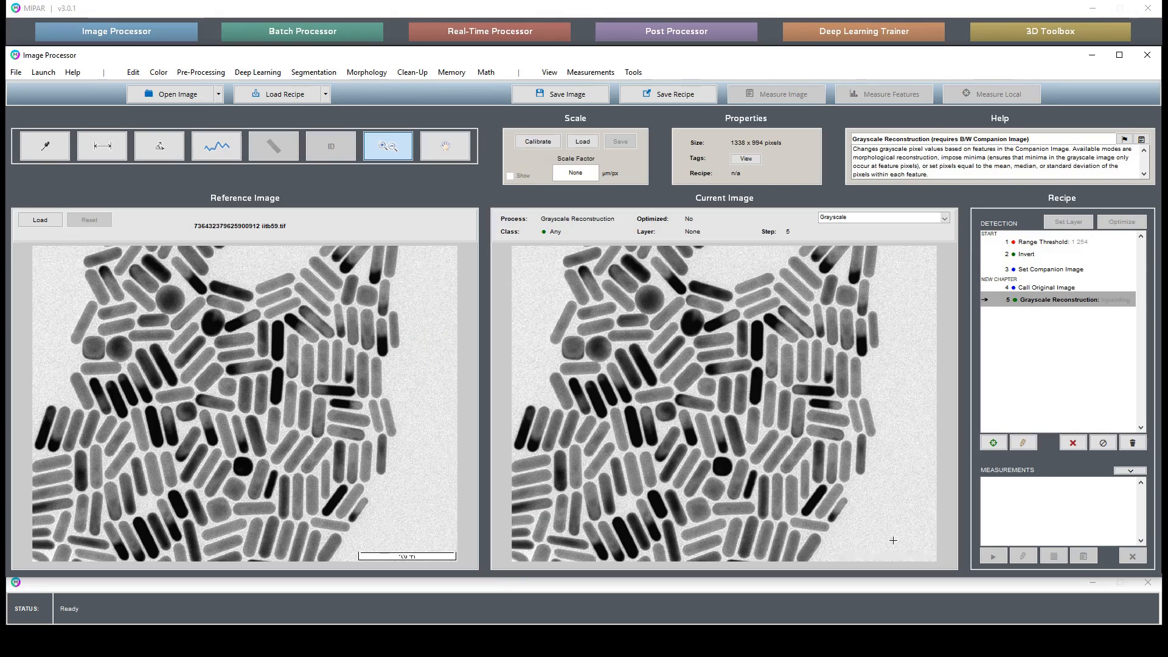
# Try an automatic Basic Threshold on the dark nanorods with an adjustment of 20 and inspect the inpainted scale bar area
pyautogui.click(312, 74)
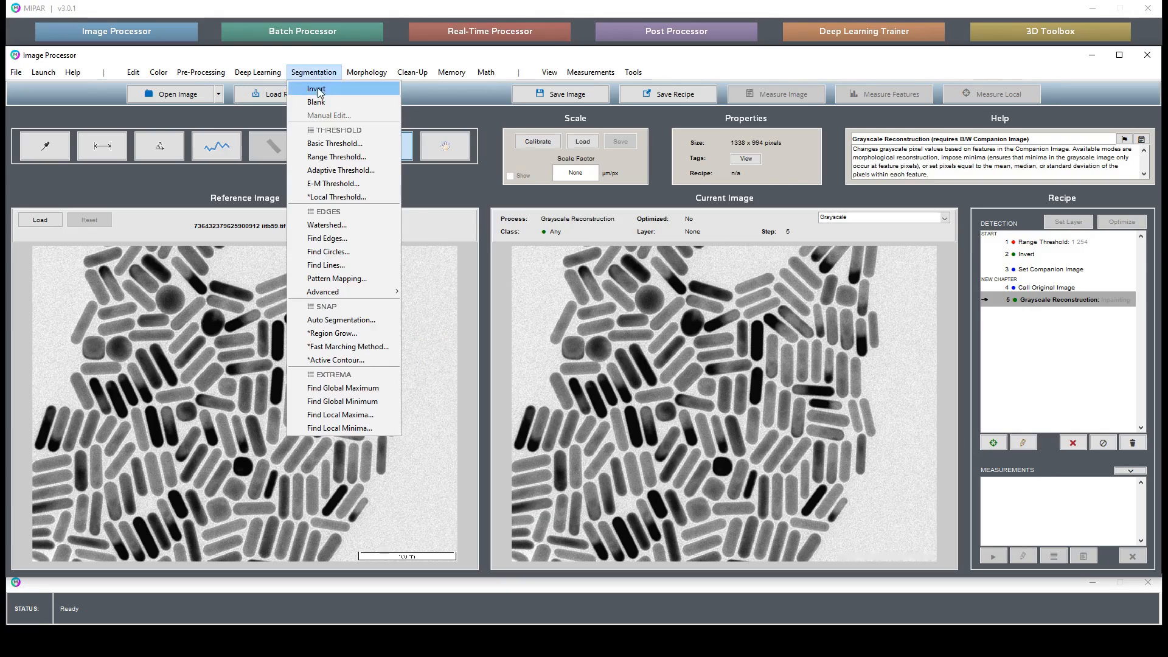
pyautogui.click(340, 146)
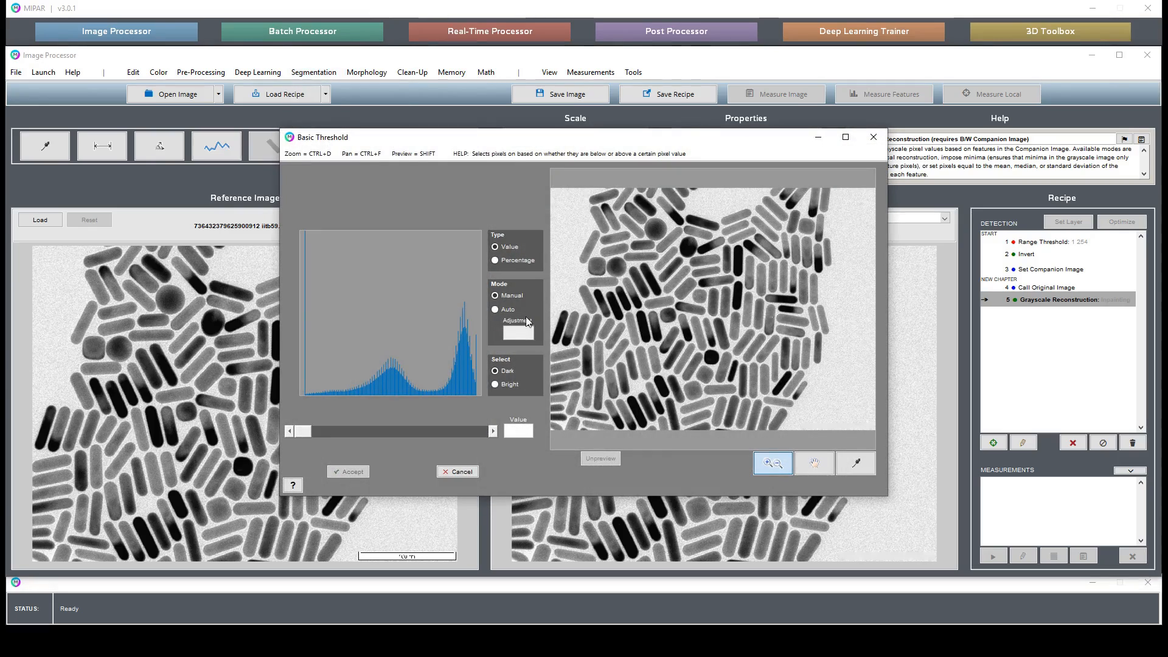
pyautogui.click(495, 309)
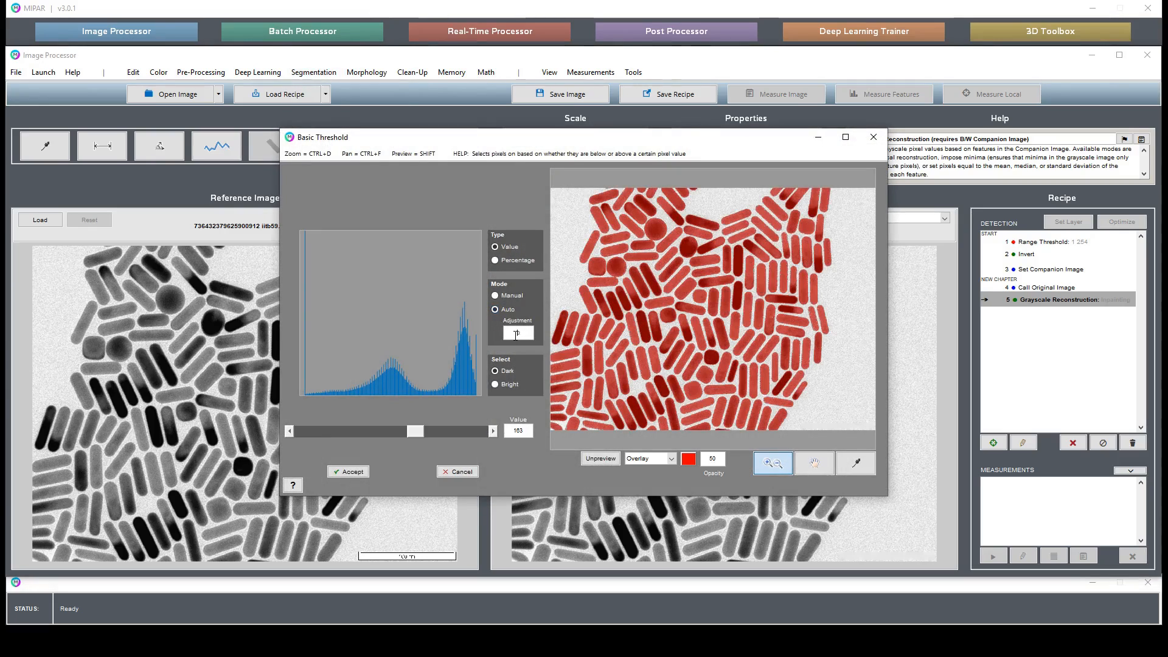
pyautogui.doubleClick(516, 335)
pyautogui.write('20')
pyautogui.press('Return')
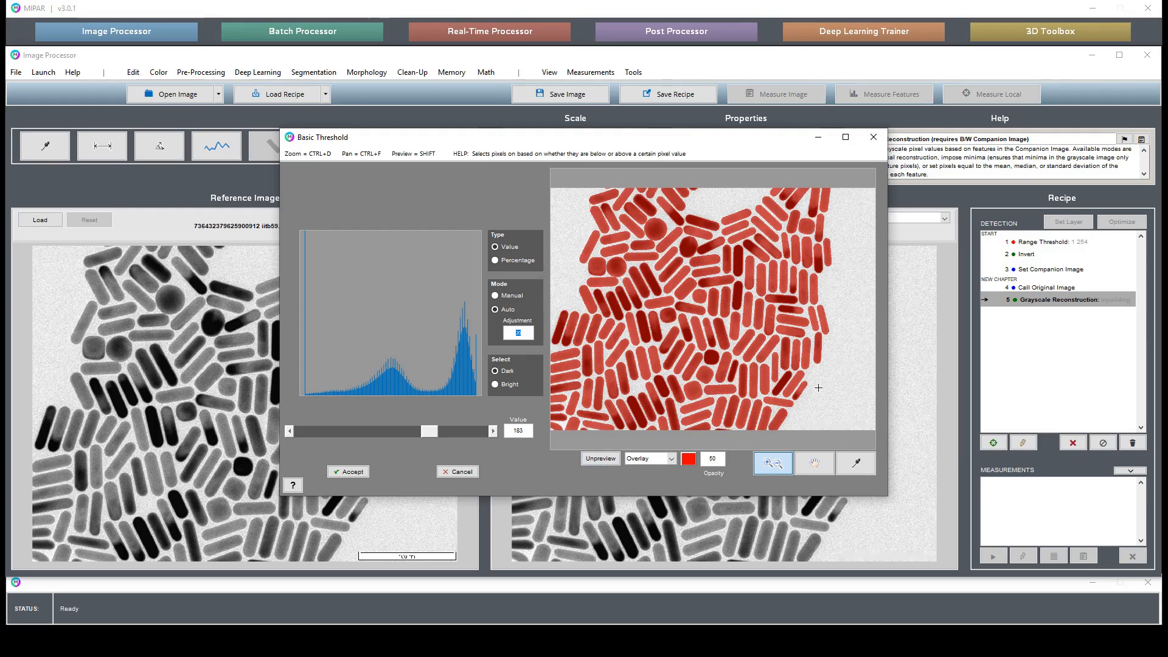
pyautogui.moveTo(783, 402); pyautogui.dragTo(874, 437)
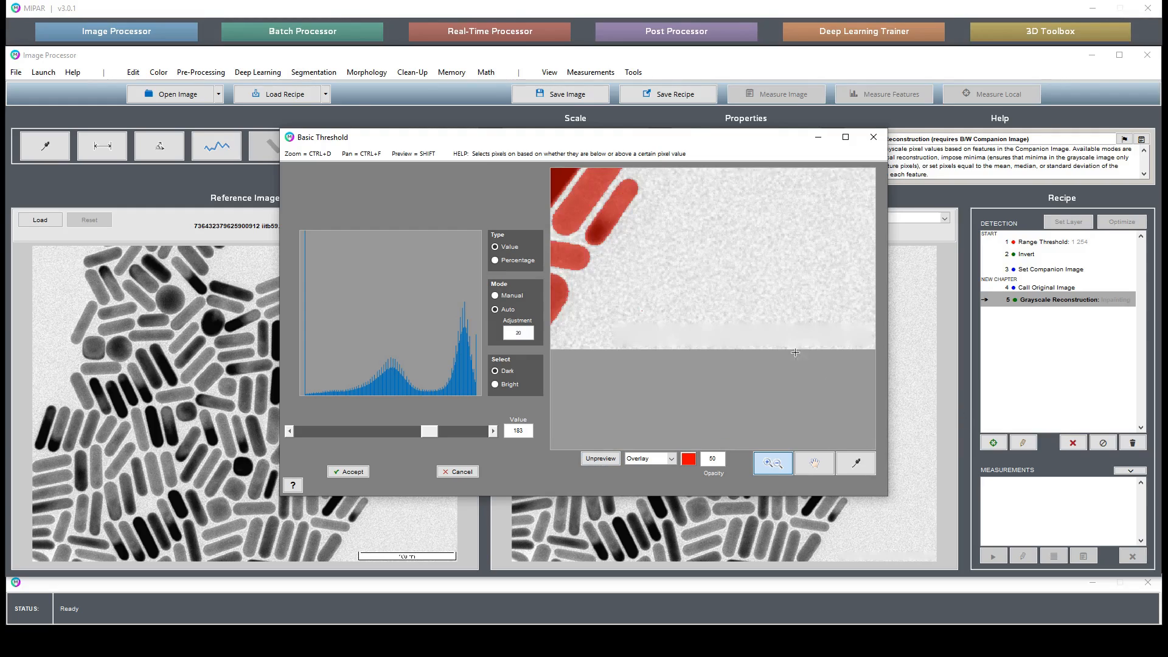
pyautogui.doubleClick(793, 312)
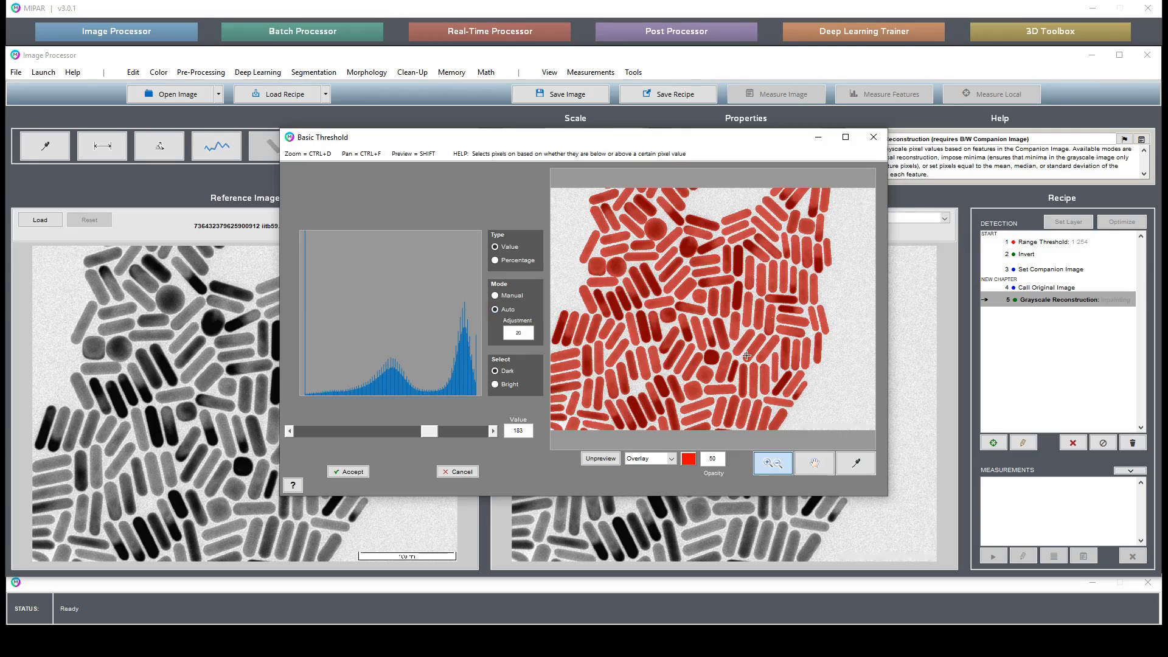
pyautogui.click(457, 472)
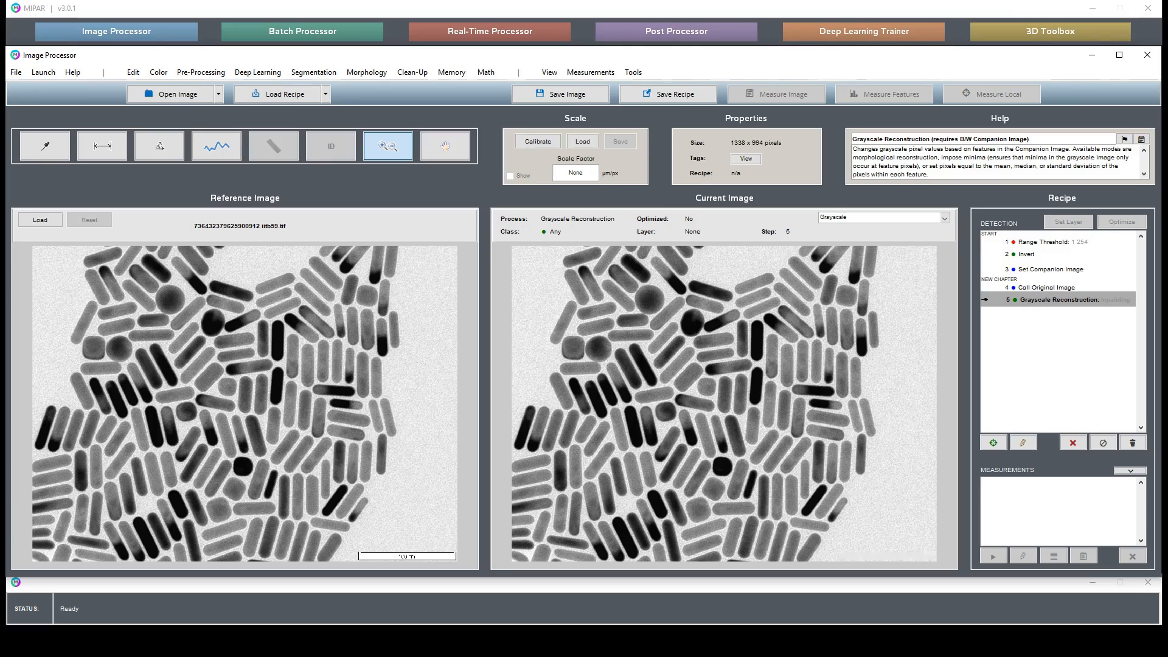
# Open the plant specimen image img 8879.jpg and clear the existing recipe
pyautogui.moveTo(1160, 394); pyautogui.dragTo(788, 463)
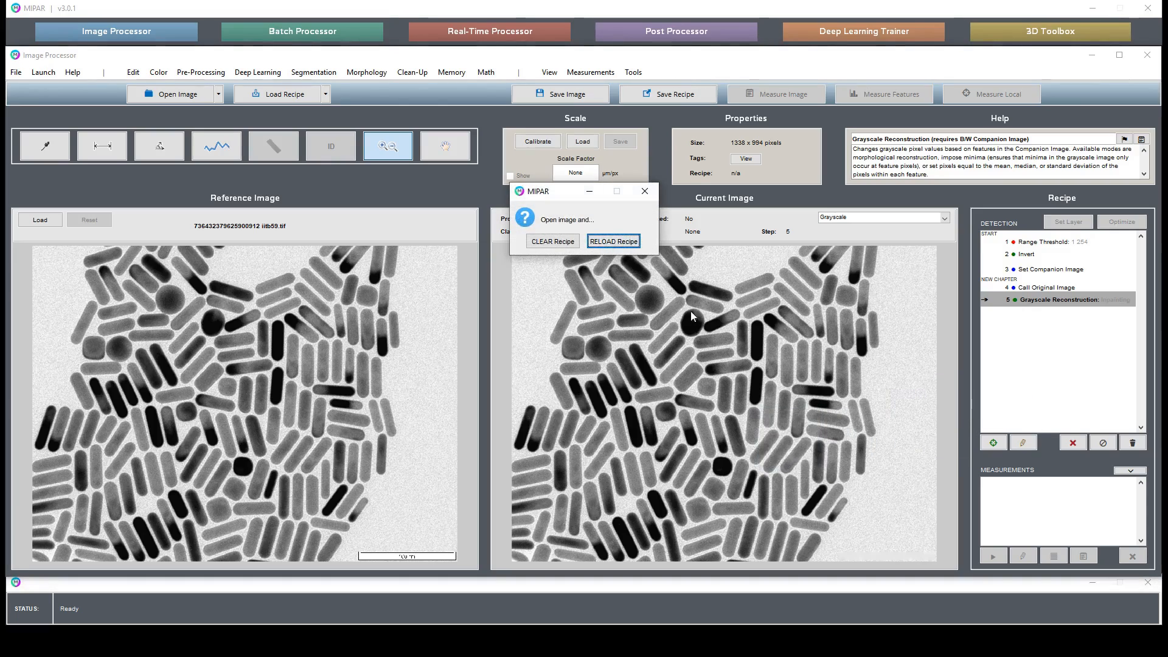
pyautogui.click(557, 245)
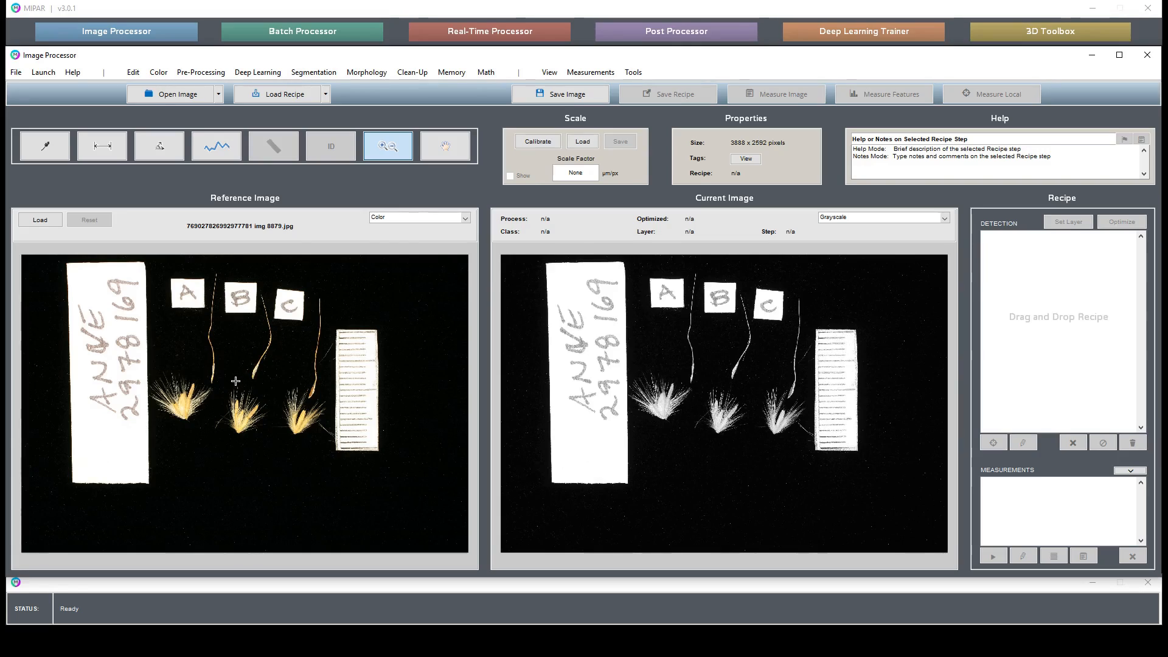
# Examine the fine hairs around the specimens below labels A, B and C in the reference image
pyautogui.moveTo(235, 381); pyautogui.dragTo(251, 405)
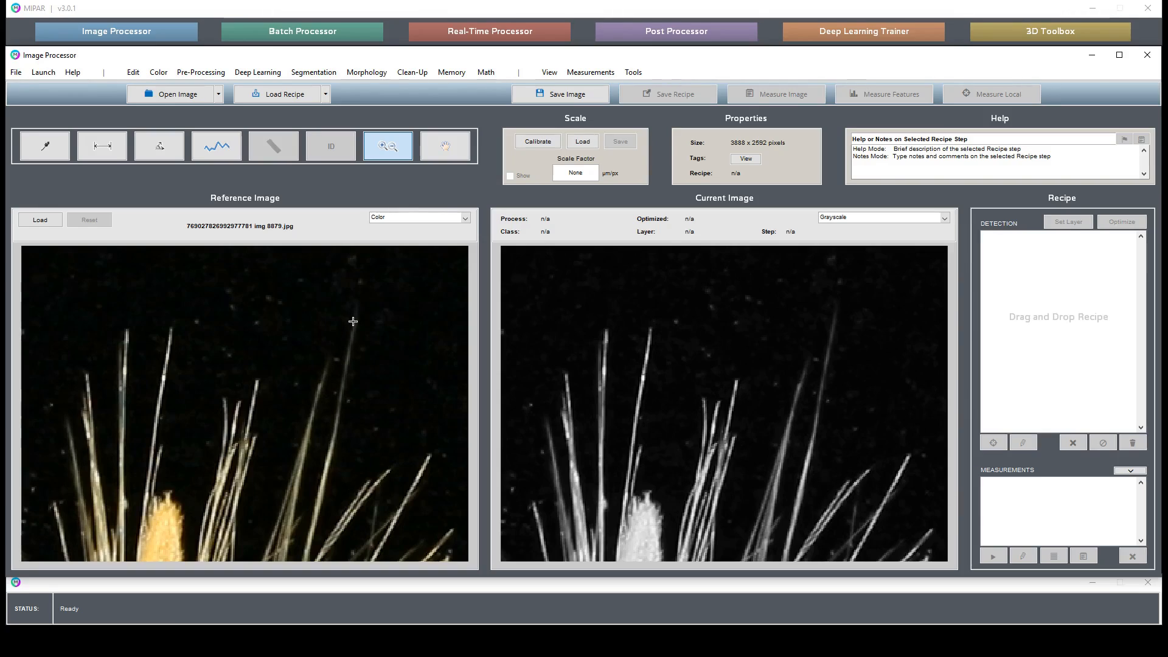
pyautogui.click(444, 145)
pyautogui.moveTo(388, 281); pyautogui.dragTo(289, 327)
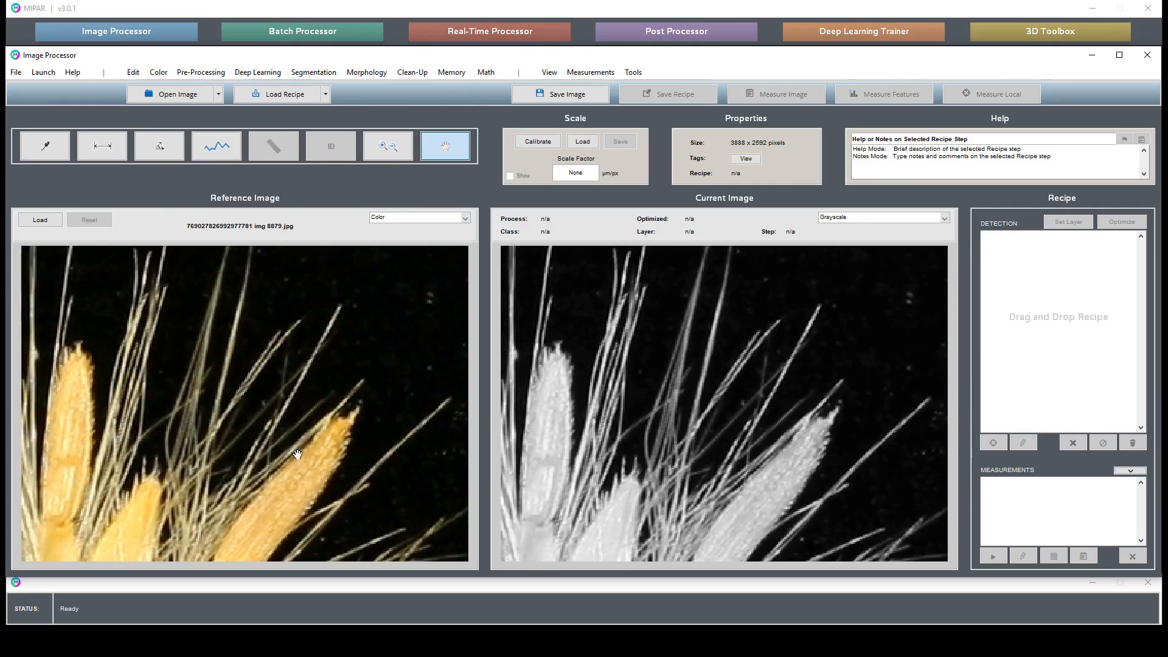
pyautogui.moveTo(409, 494); pyautogui.dragTo(318, 365)
pyautogui.moveTo(387, 513); pyautogui.dragTo(344, 347)
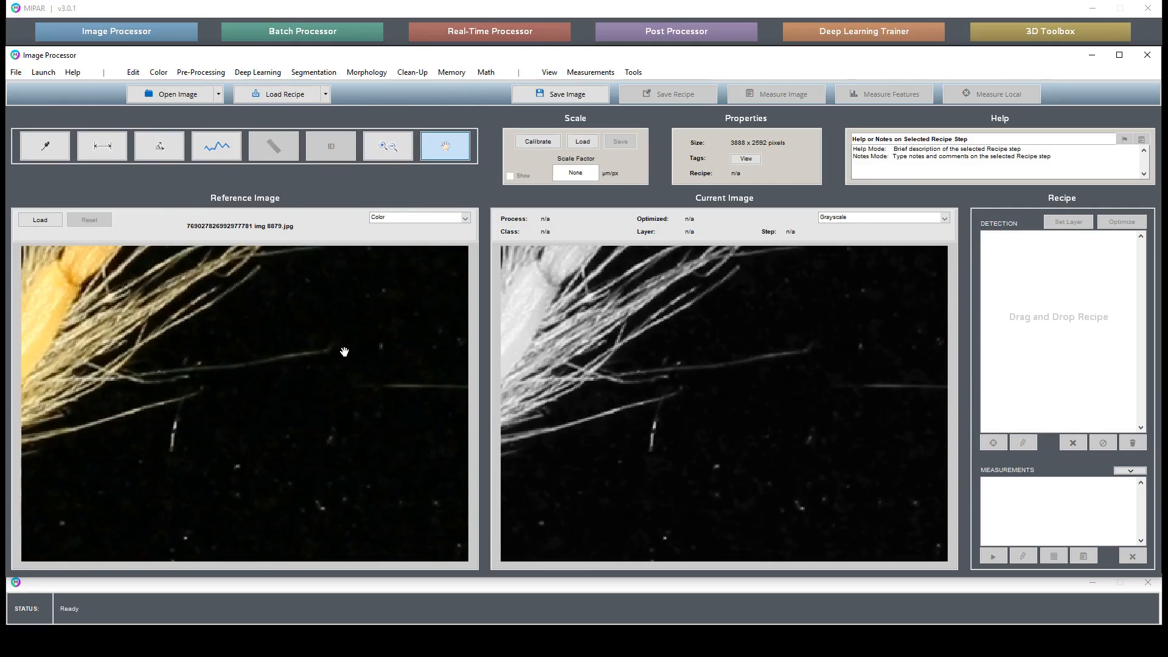
pyautogui.moveTo(389, 425); pyautogui.dragTo(163, 430)
pyautogui.moveTo(230, 326); pyautogui.dragTo(203, 412)
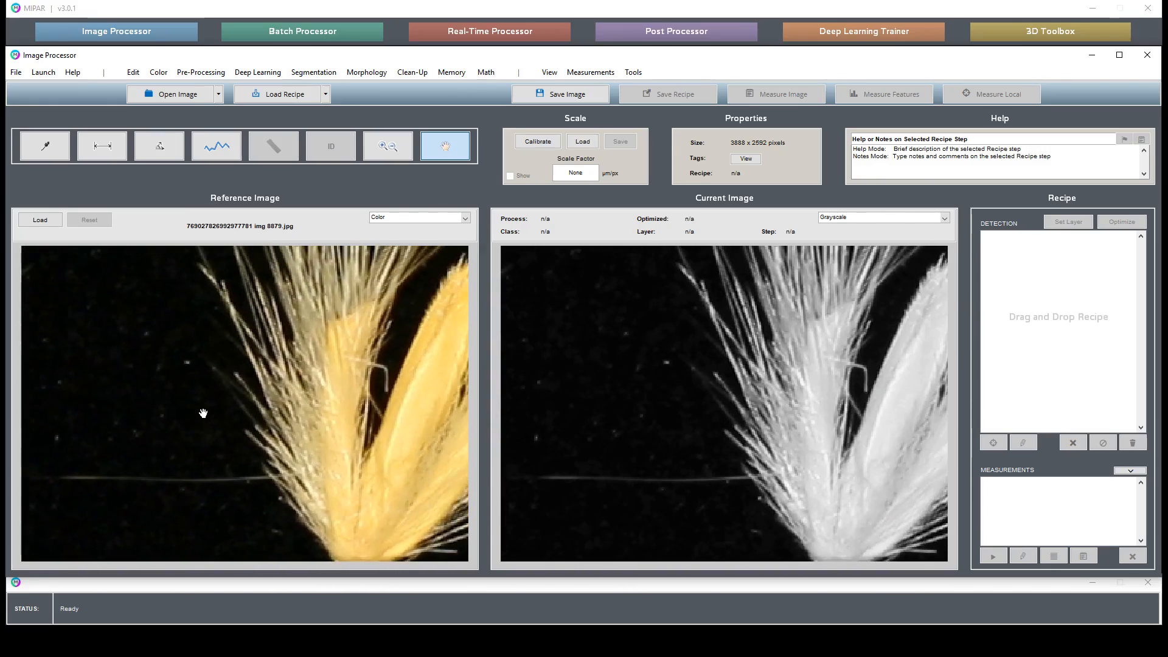
pyautogui.doubleClick(178, 419)
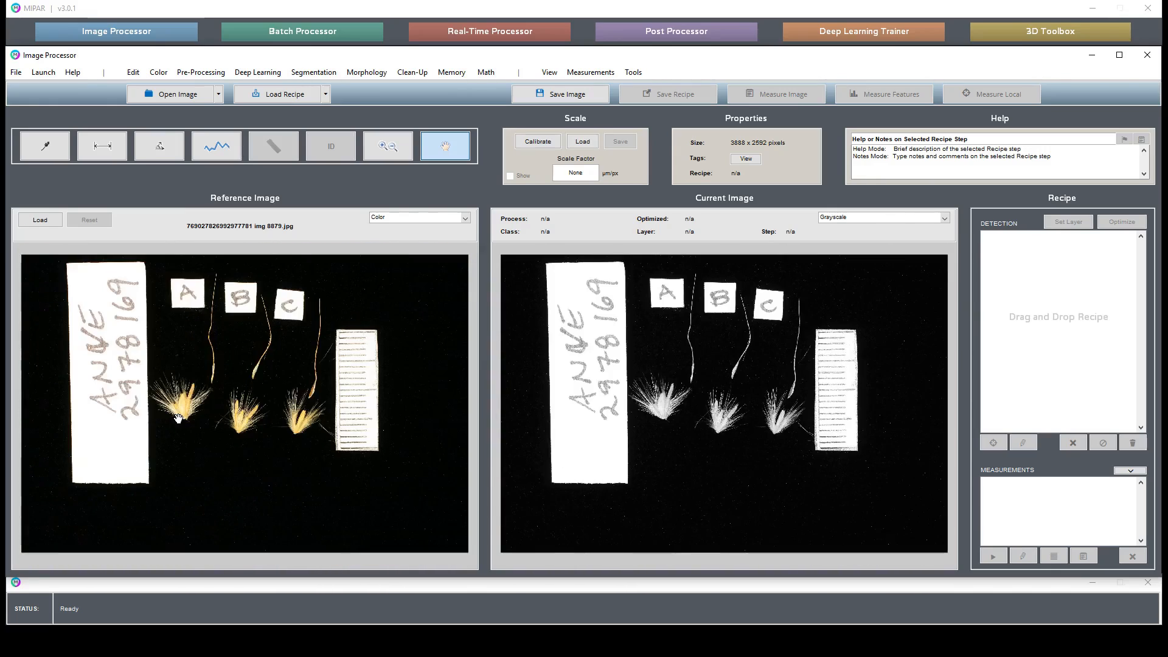
# Try a Basic Threshold selecting dark pixels, first in Auto mode and then manually at 29, while checking specimen A's hairs
pyautogui.click(258, 76)
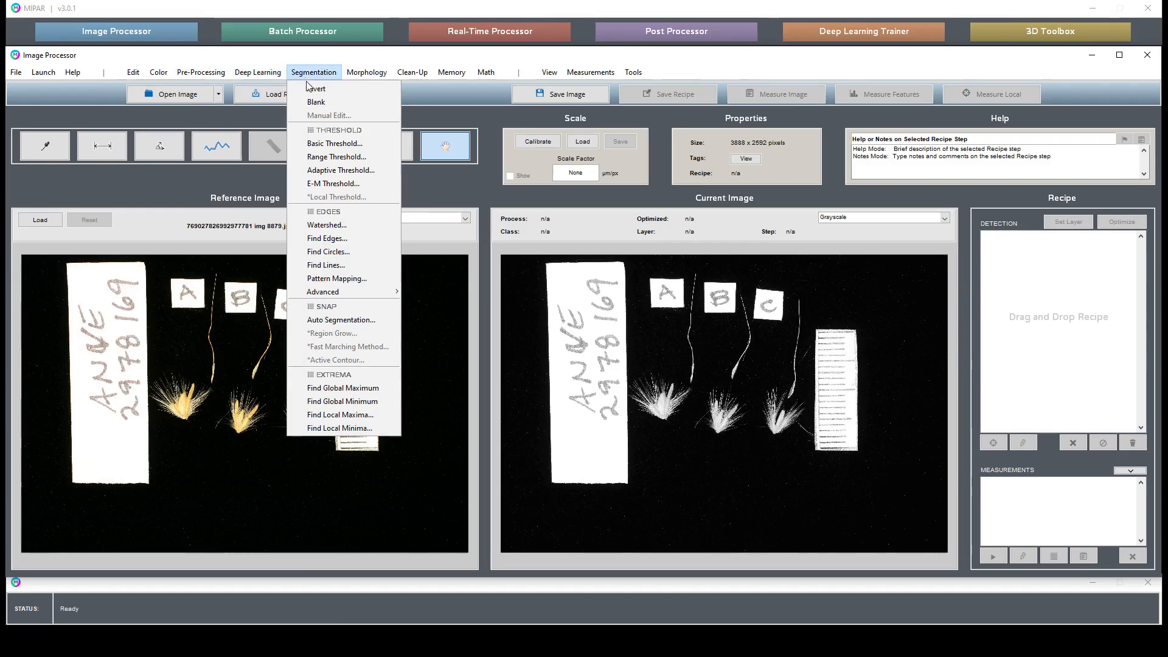
pyautogui.click(335, 142)
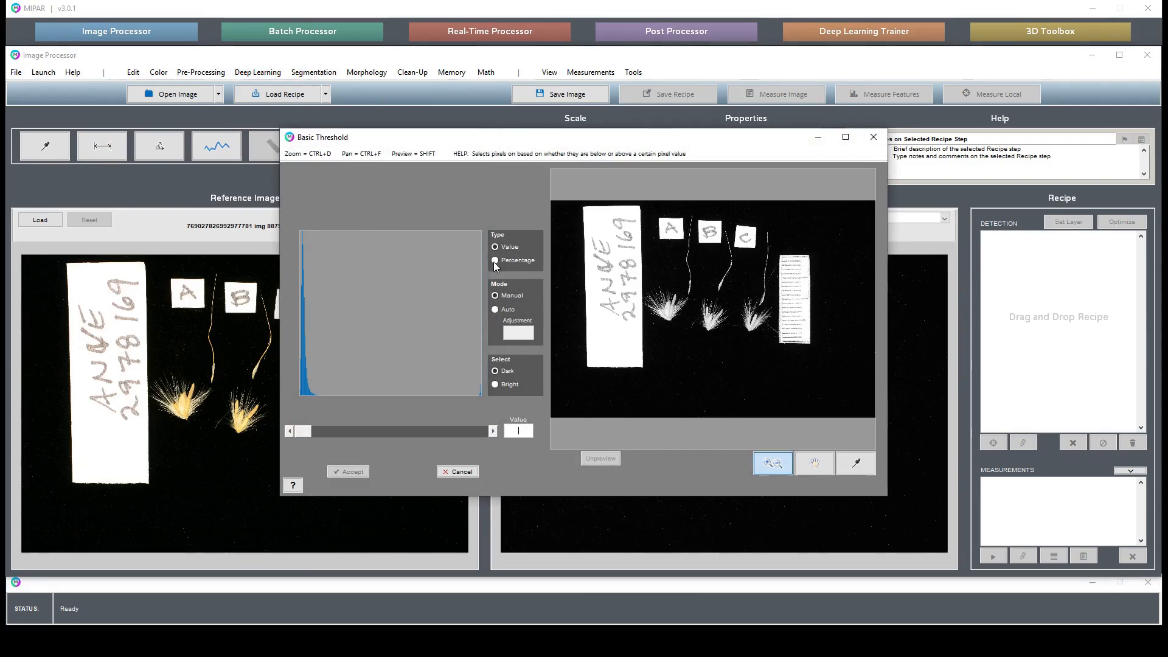
pyautogui.click(494, 309)
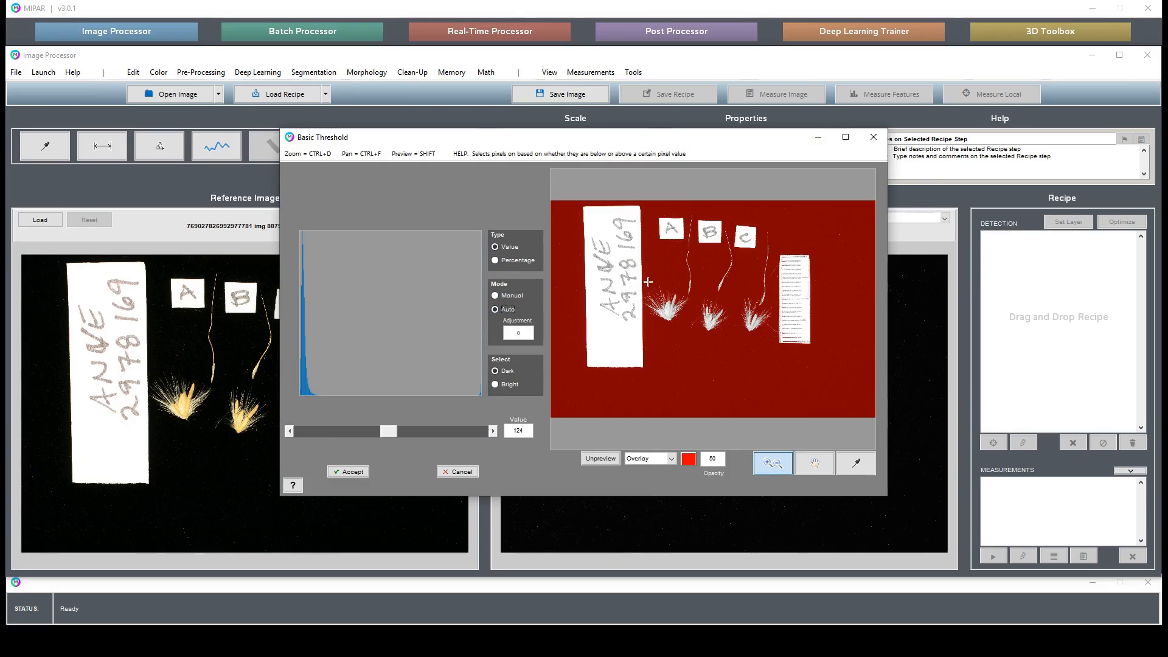
pyautogui.moveTo(649, 283); pyautogui.dragTo(682, 315)
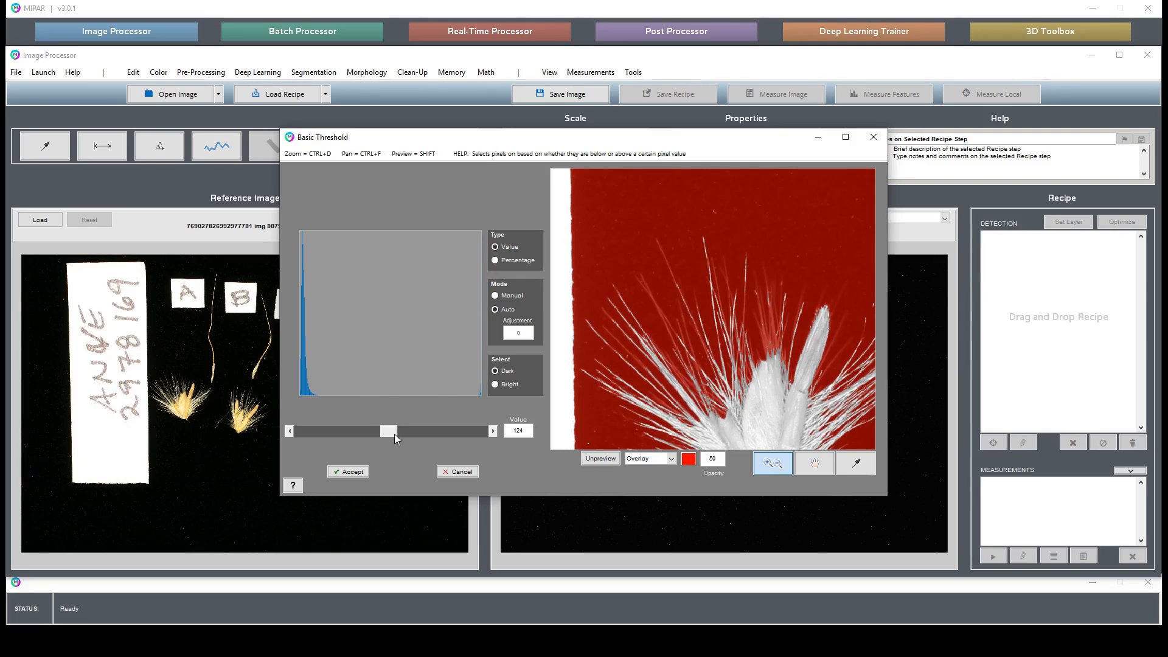
pyautogui.moveTo(394, 433); pyautogui.dragTo(330, 381)
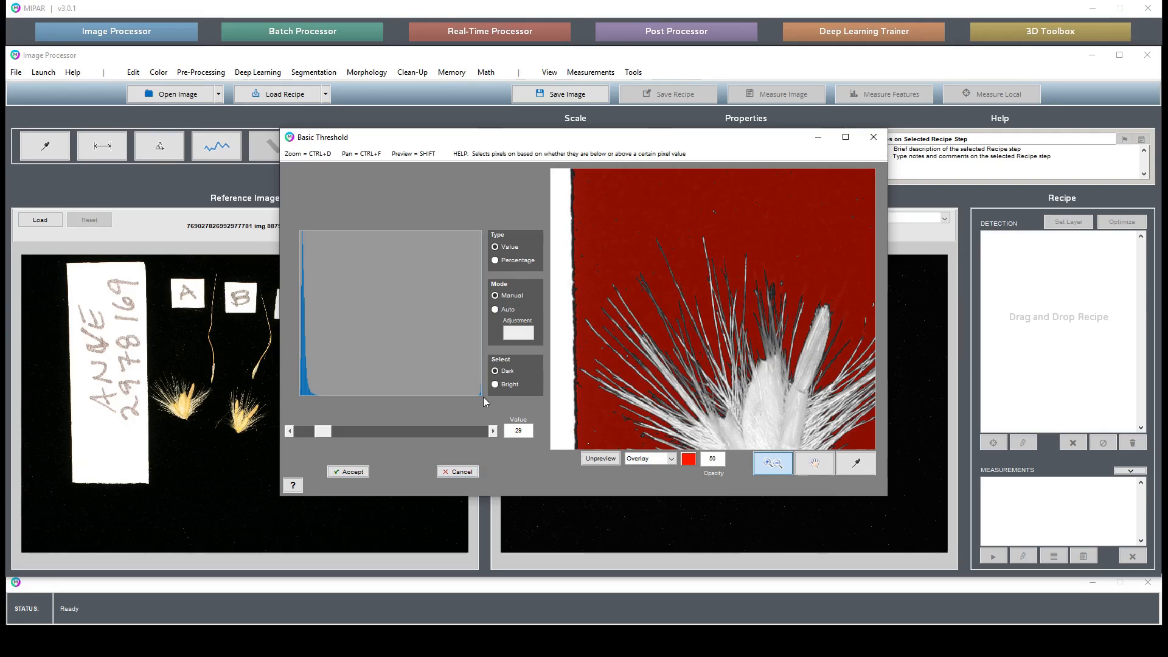
pyautogui.click(468, 473)
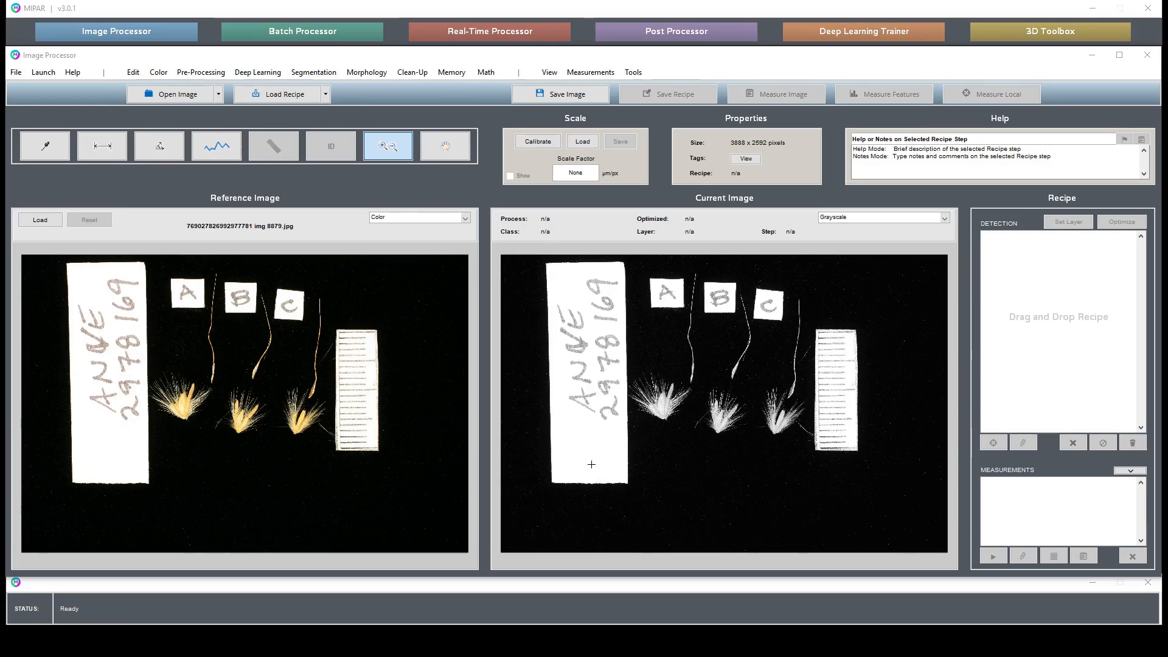
# Start a Basic Threshold selecting bright pixels and preview it at a manual value of 198 on the specimens and ruler
pyautogui.moveTo(611, 364); pyautogui.dragTo(712, 451)
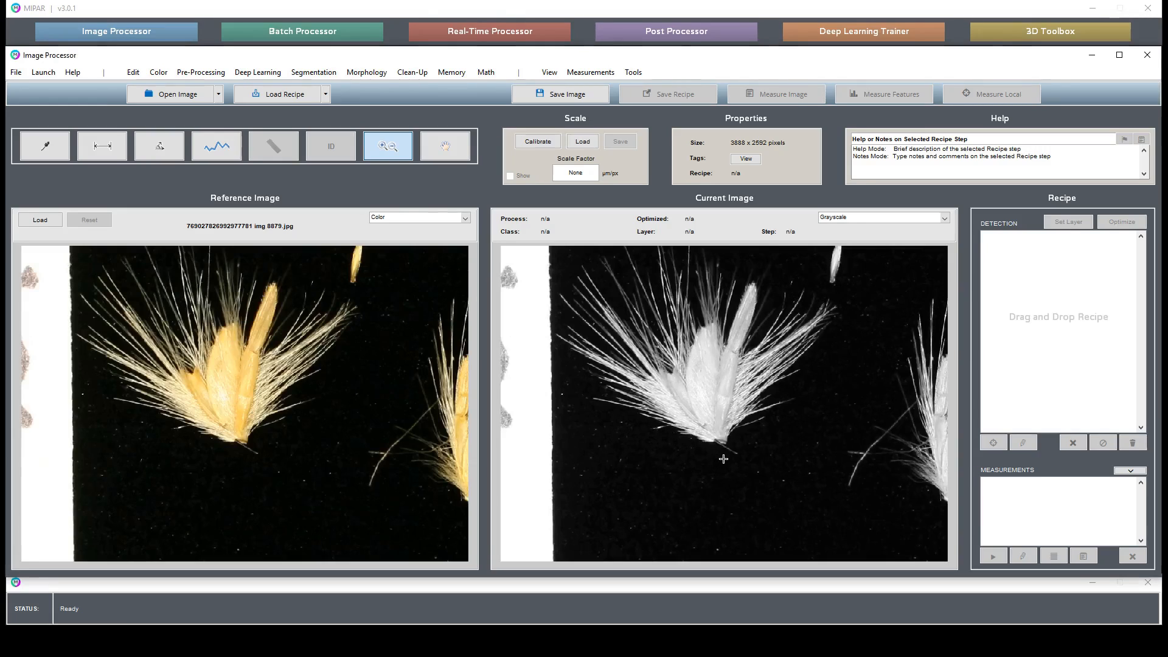
pyautogui.doubleClick(737, 380)
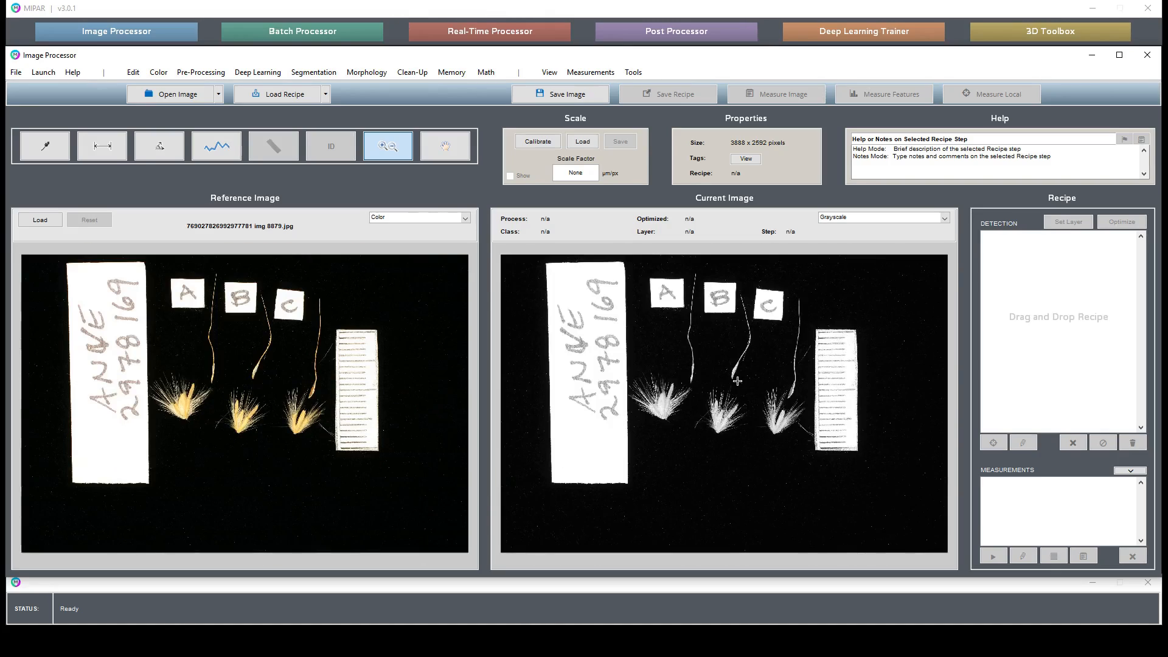
pyautogui.click(299, 74)
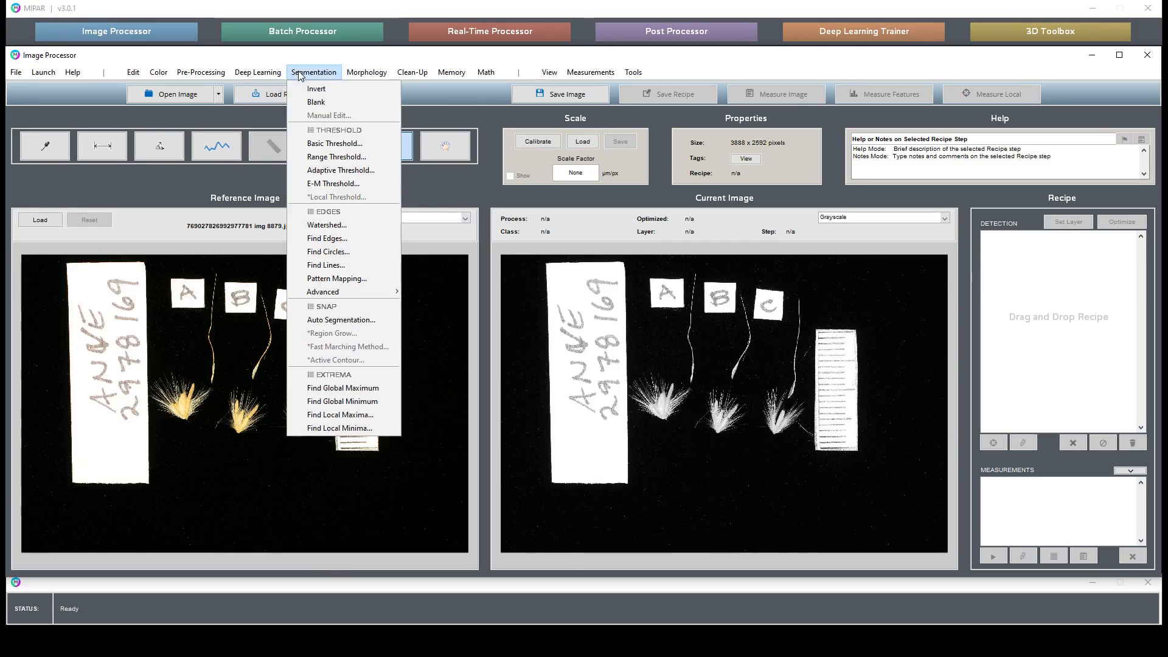
pyautogui.click(330, 143)
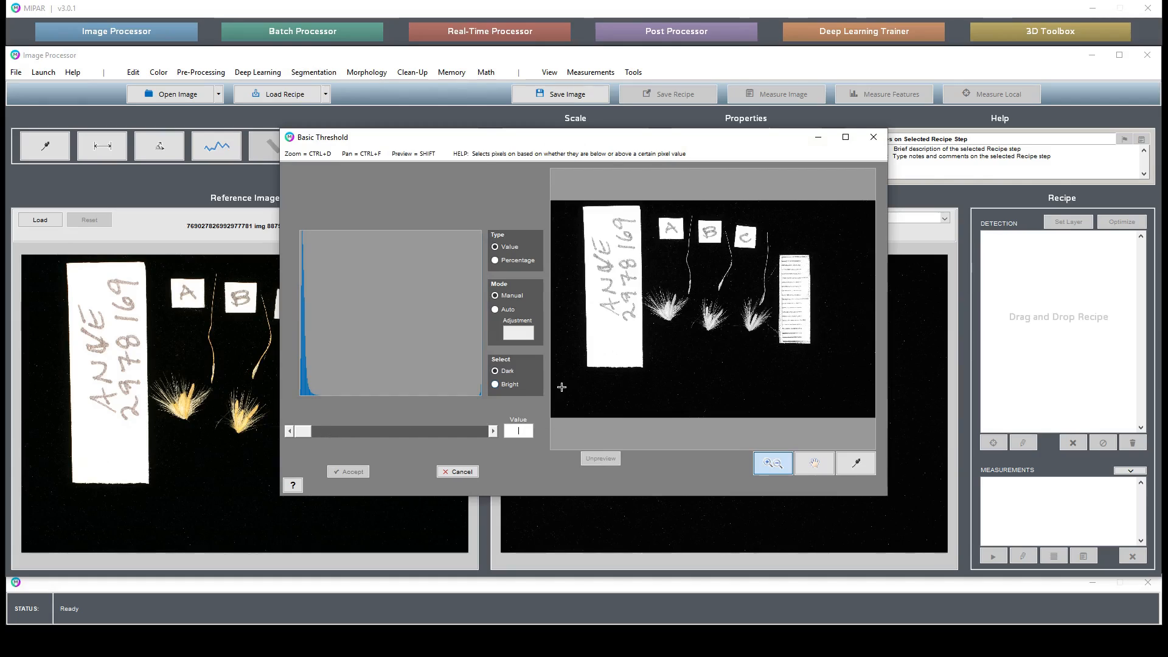
pyautogui.click(515, 385)
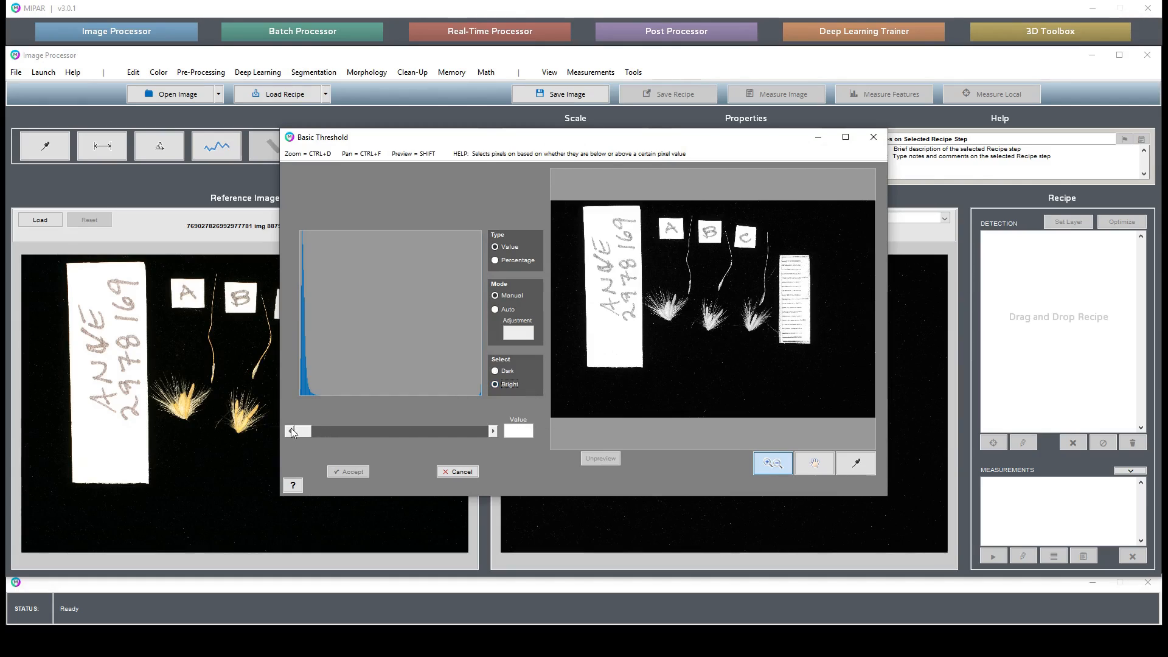
pyautogui.moveTo(306, 434); pyautogui.dragTo(440, 440)
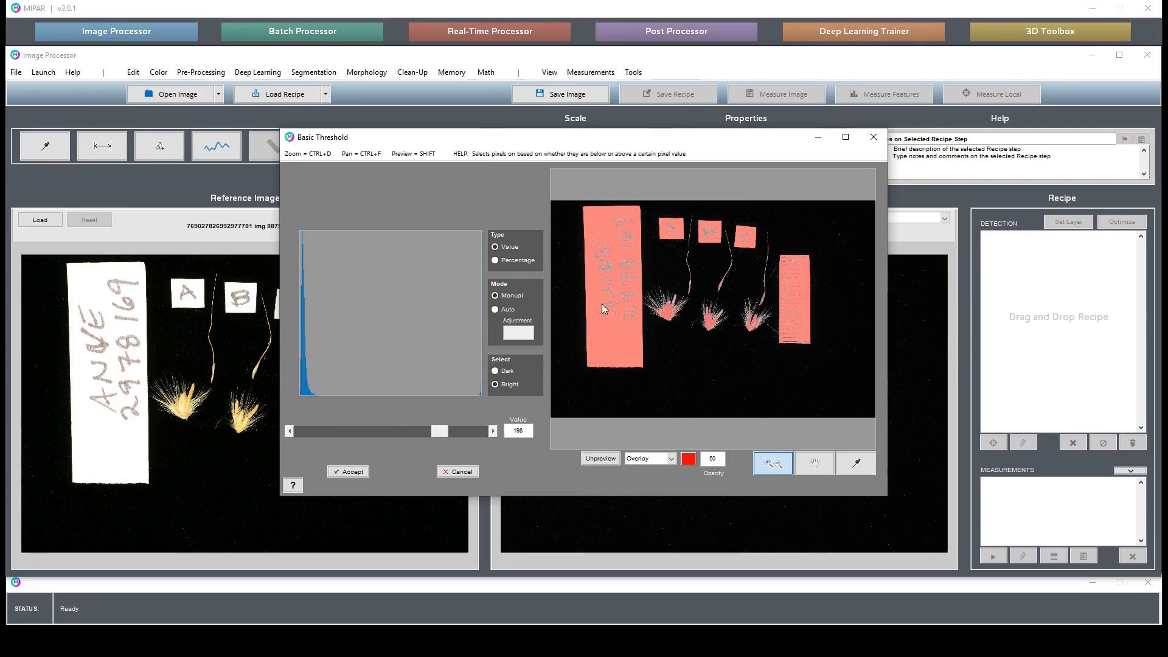
pyautogui.moveTo(697, 262); pyautogui.dragTo(826, 356)
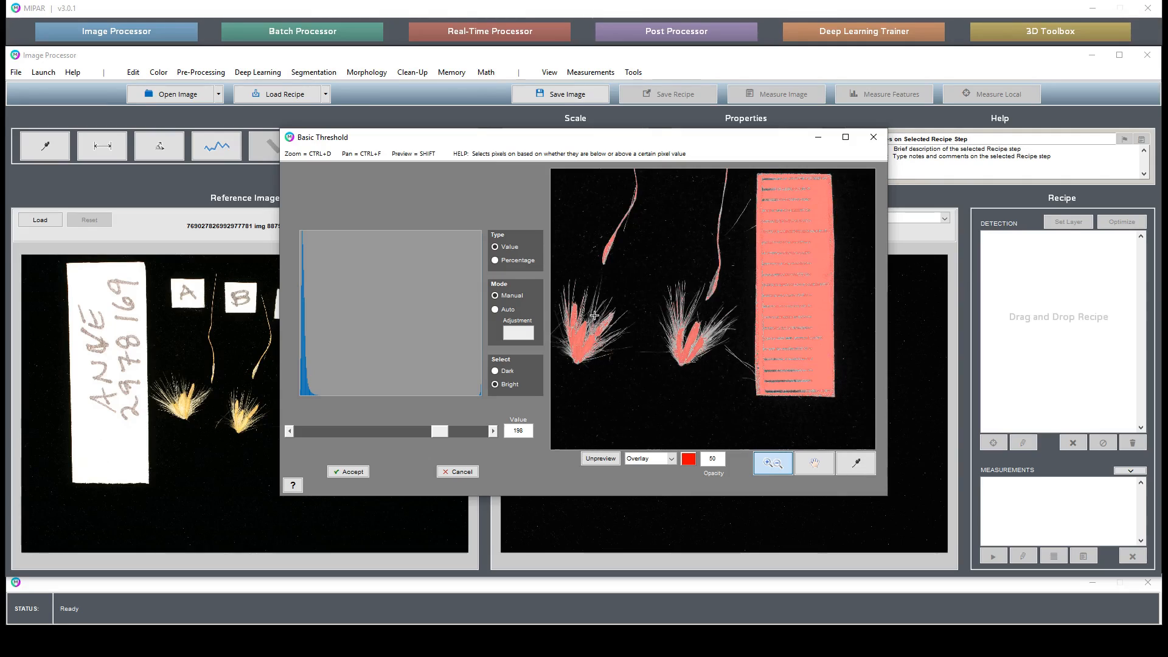
# Raise the bright threshold value to 250, check the preview on specimens A, B and C, and accept it
pyautogui.moveTo(444, 432); pyautogui.dragTo(469, 439)
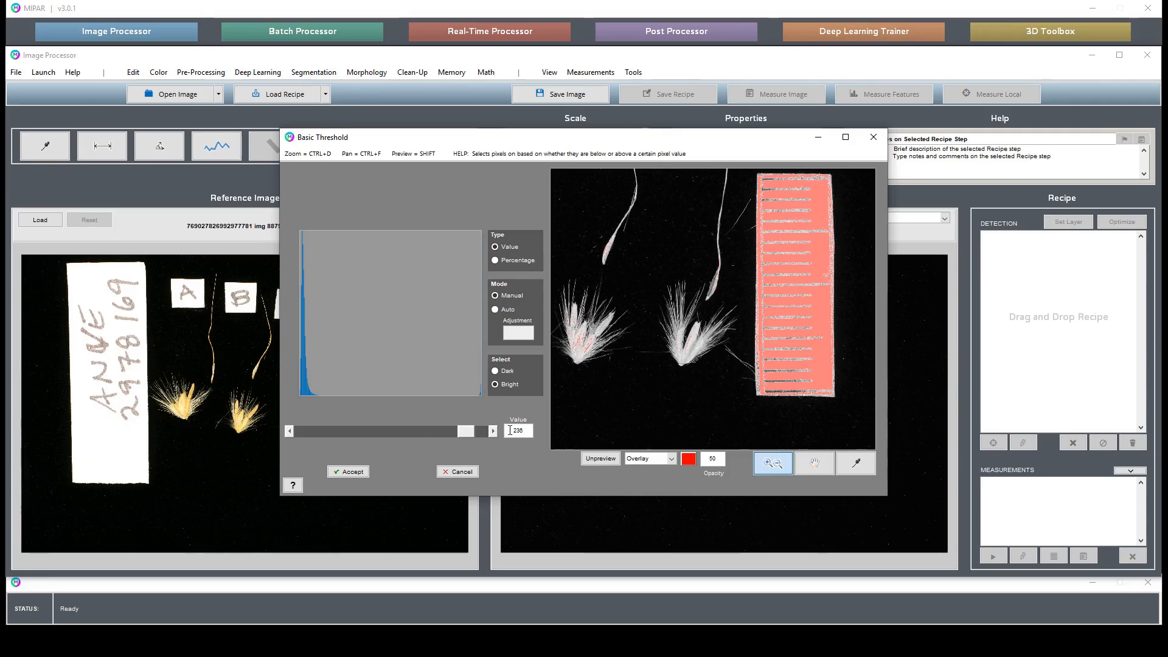
pyautogui.click(813, 464)
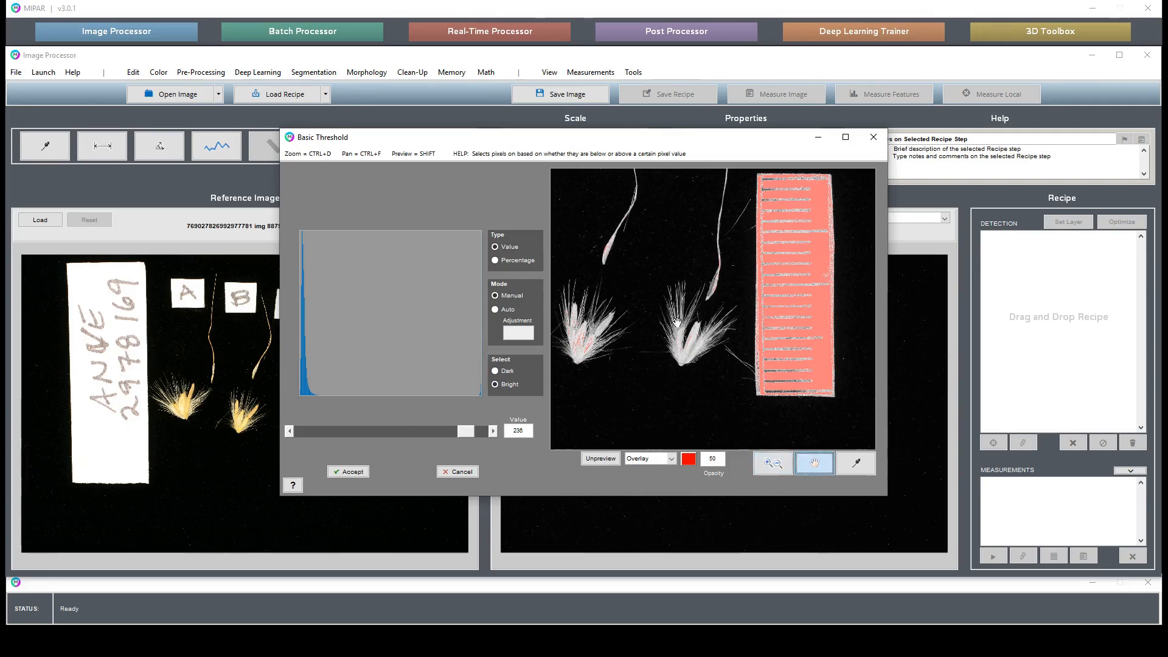
pyautogui.moveTo(606, 339); pyautogui.dragTo(806, 386)
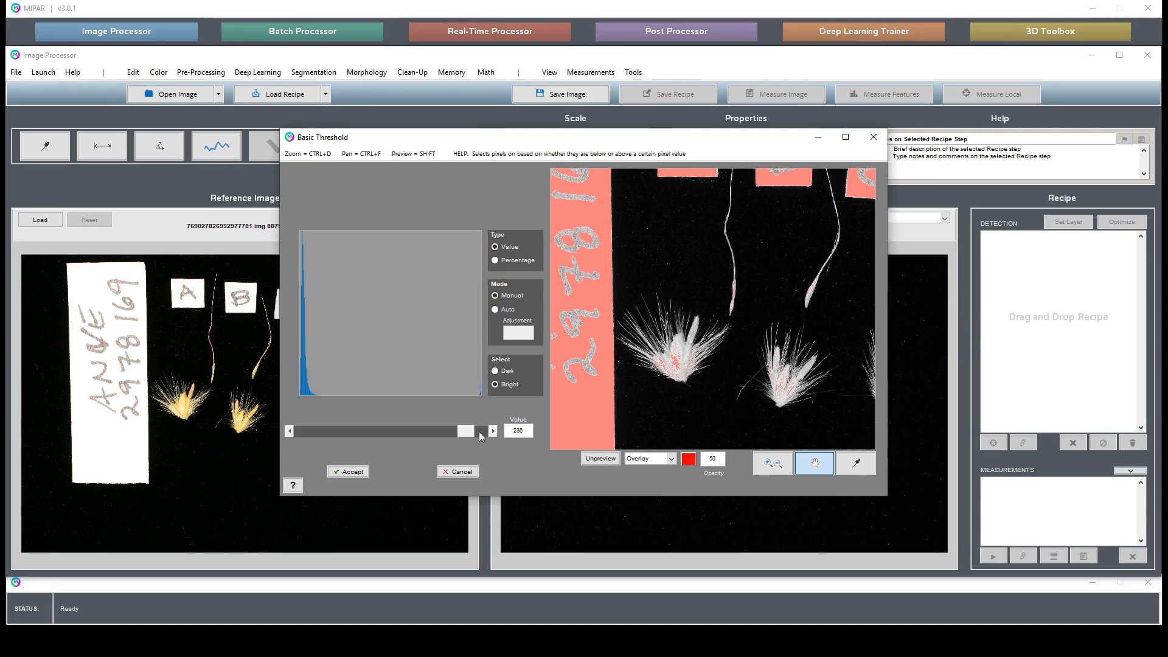
pyautogui.moveTo(473, 435); pyautogui.dragTo(475, 435)
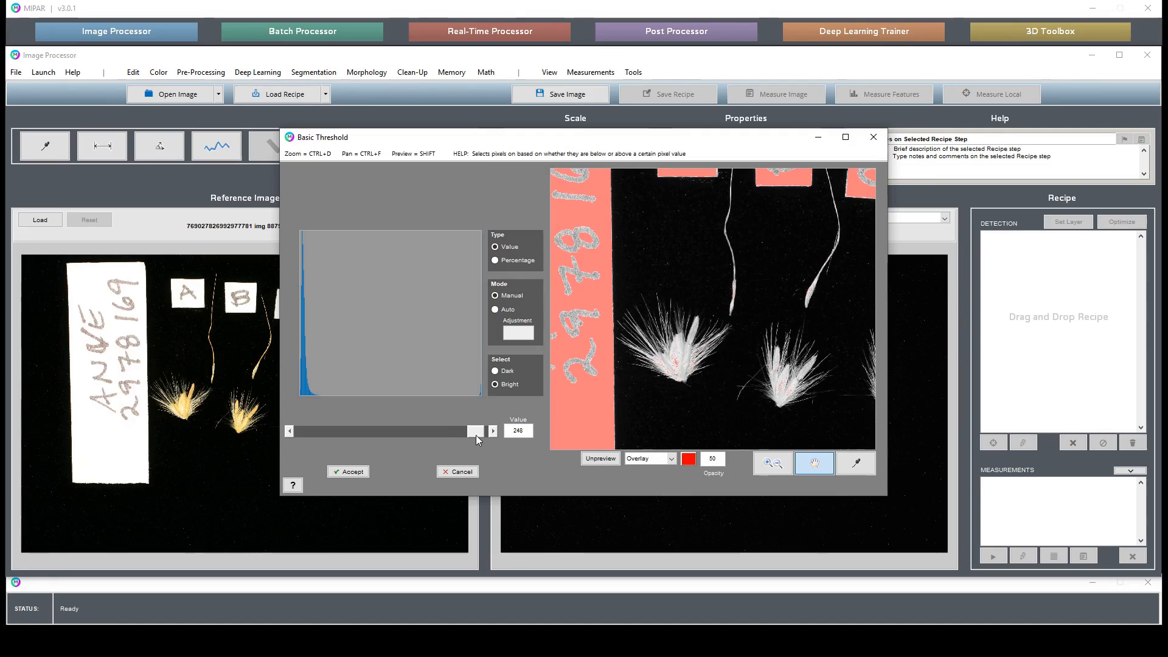
pyautogui.moveTo(773, 380); pyautogui.dragTo(606, 357)
pyautogui.moveTo(765, 343); pyautogui.dragTo(634, 347)
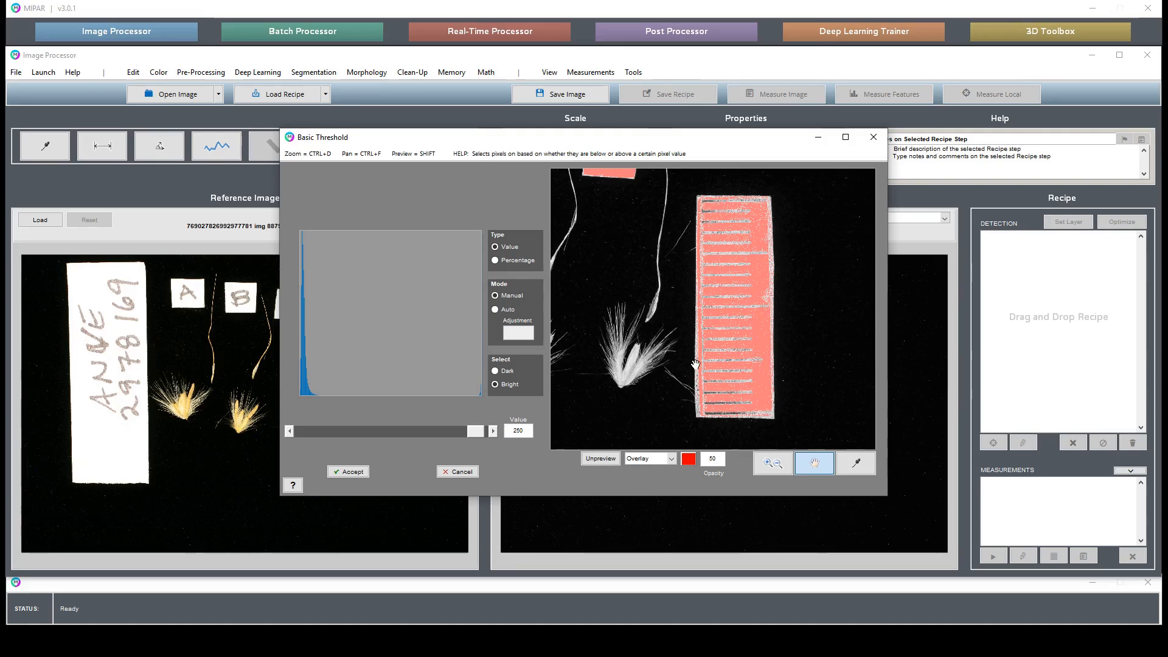
pyautogui.click(772, 463)
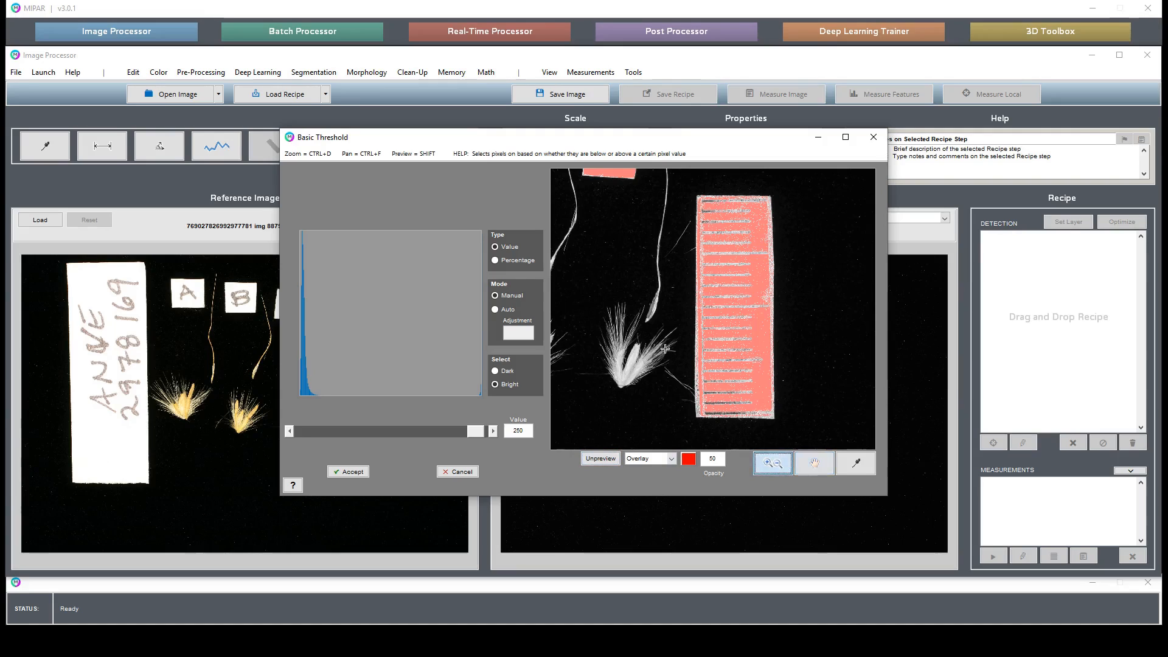
pyautogui.click(718, 403)
pyautogui.doubleClick(716, 403)
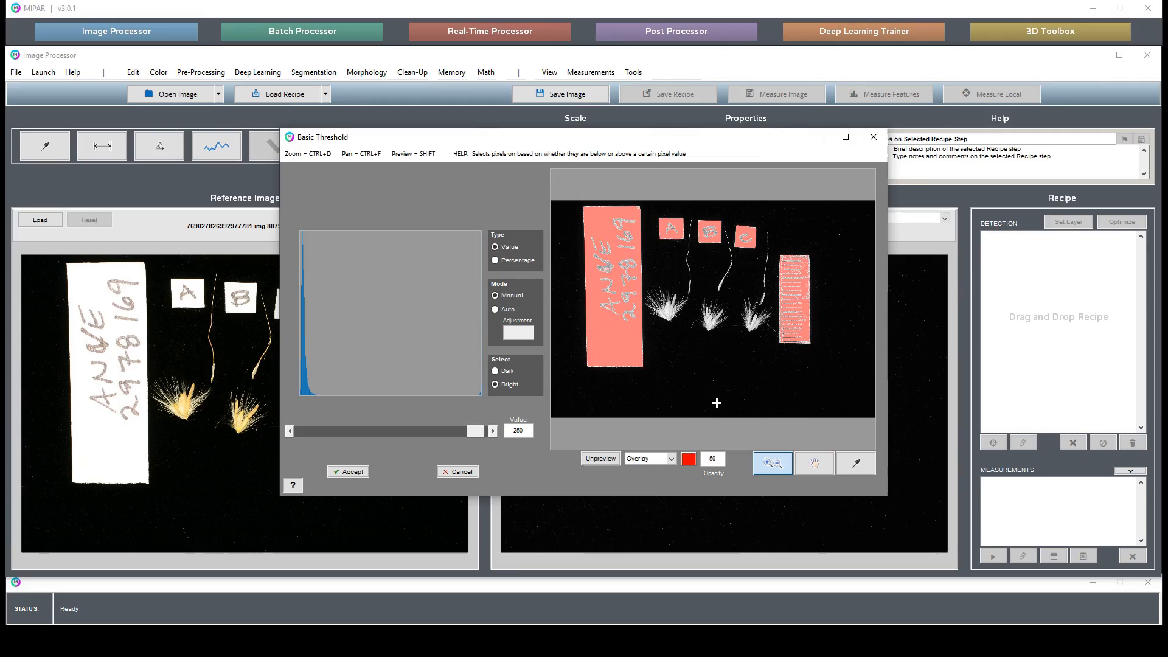
pyautogui.click(737, 327)
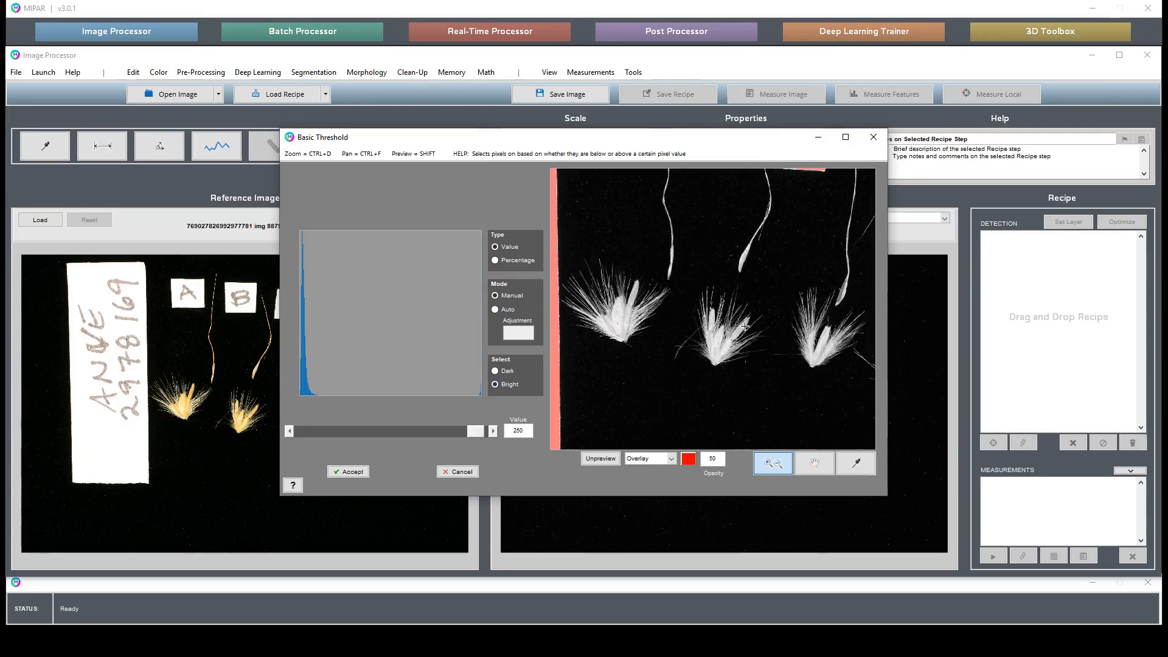
pyautogui.rightClick(707, 325)
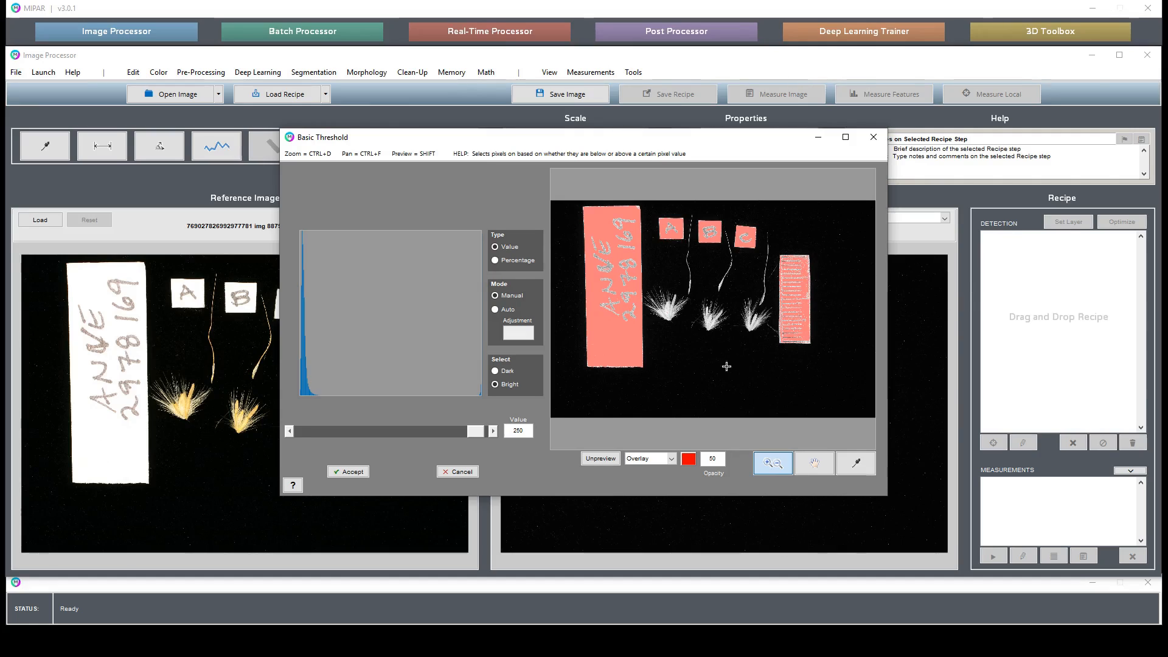
pyautogui.click(353, 472)
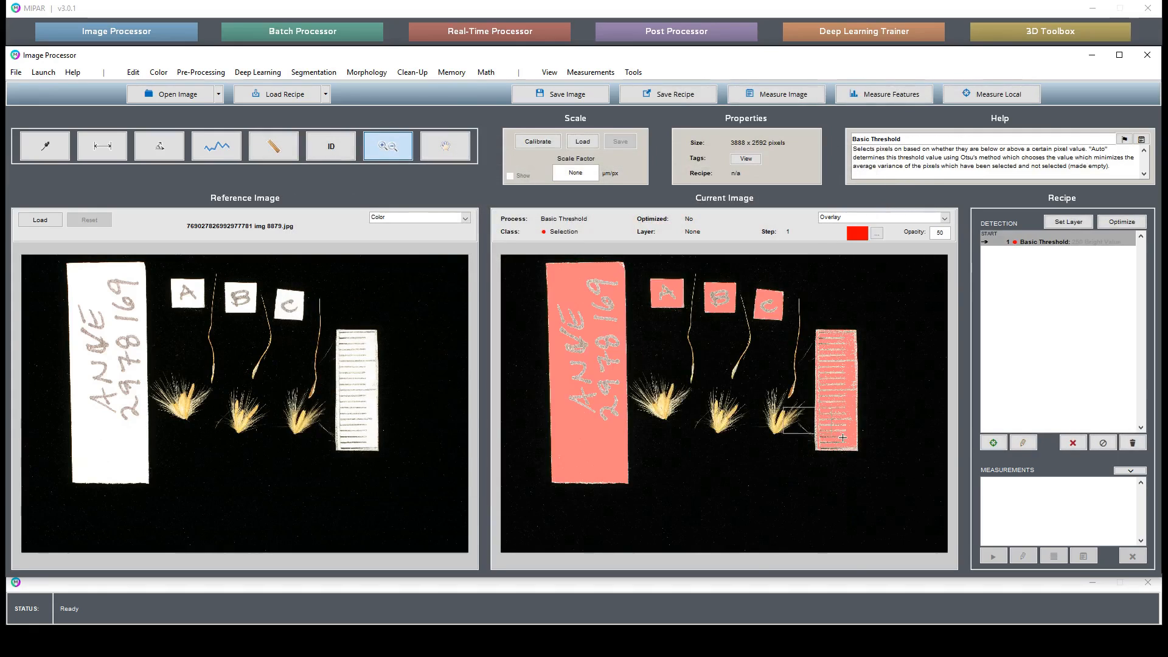
# Set up Reject Features on the bright selection to reject objects with an area below 200 px and preview it
pyautogui.click(838, 422)
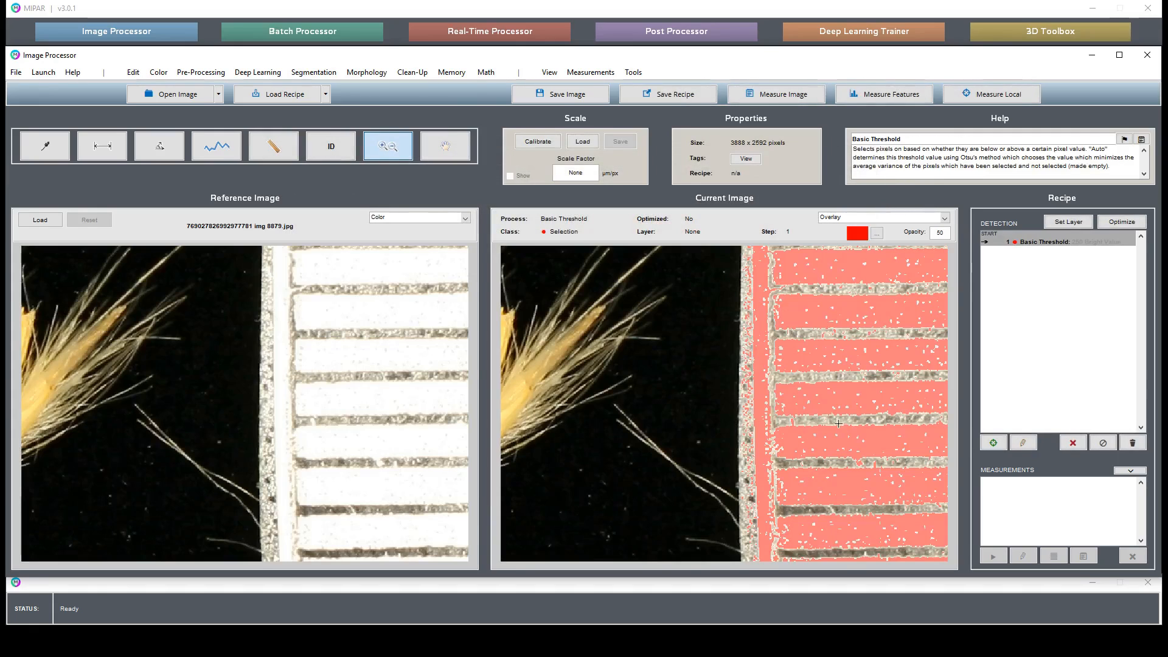
pyautogui.doubleClick(720, 406)
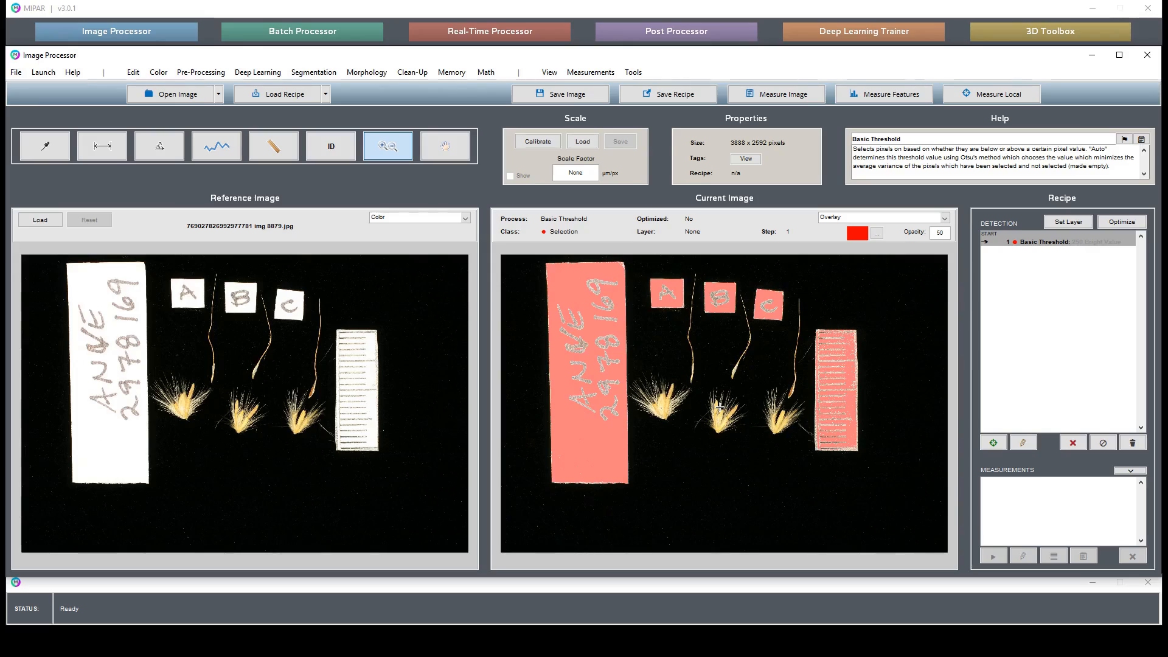
pyautogui.click(415, 73)
pyautogui.click(433, 103)
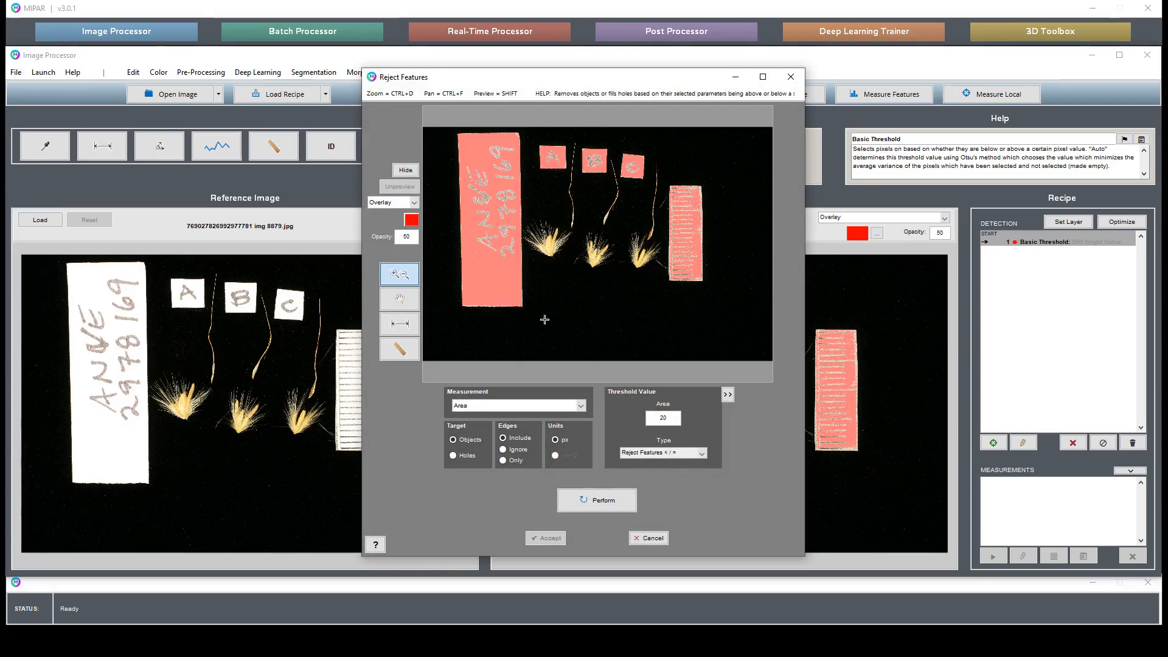
pyautogui.moveTo(526, 227); pyautogui.dragTo(645, 275)
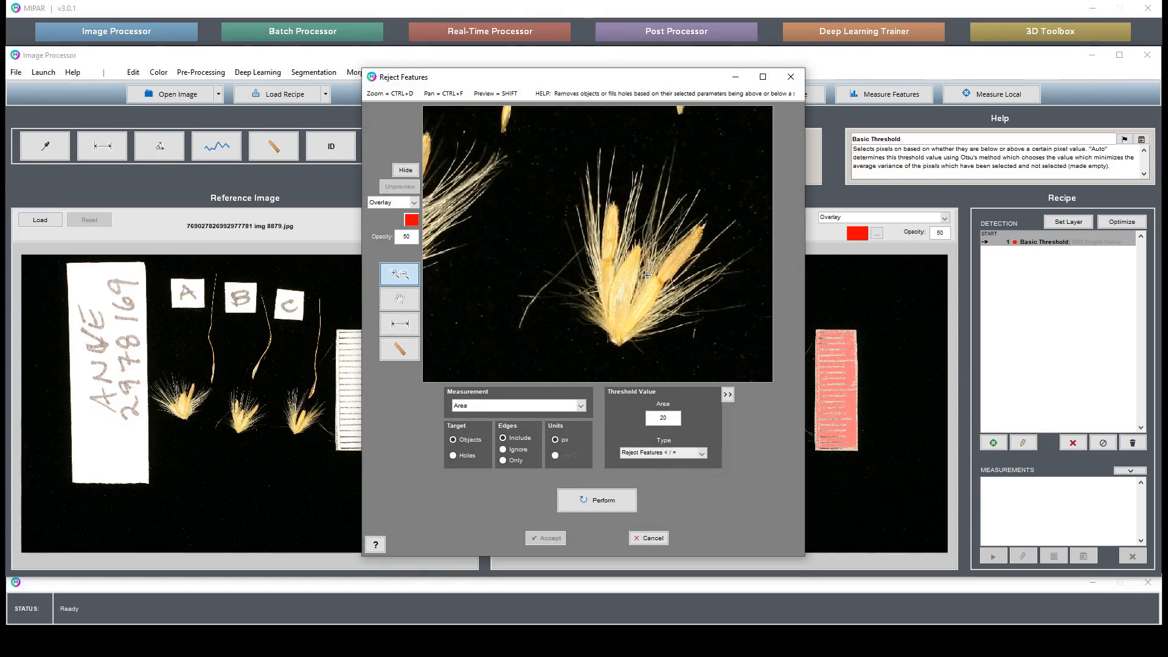
pyautogui.click(399, 298)
pyautogui.moveTo(479, 225); pyautogui.dragTo(631, 265)
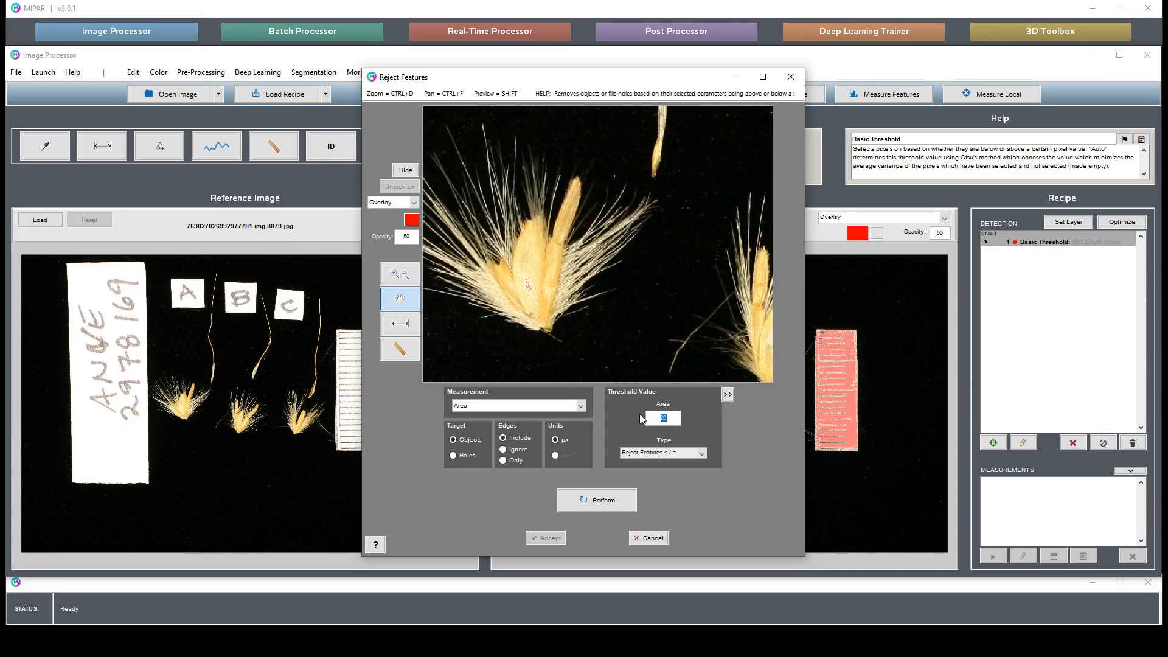
pyautogui.write('200')
pyautogui.press('Return')
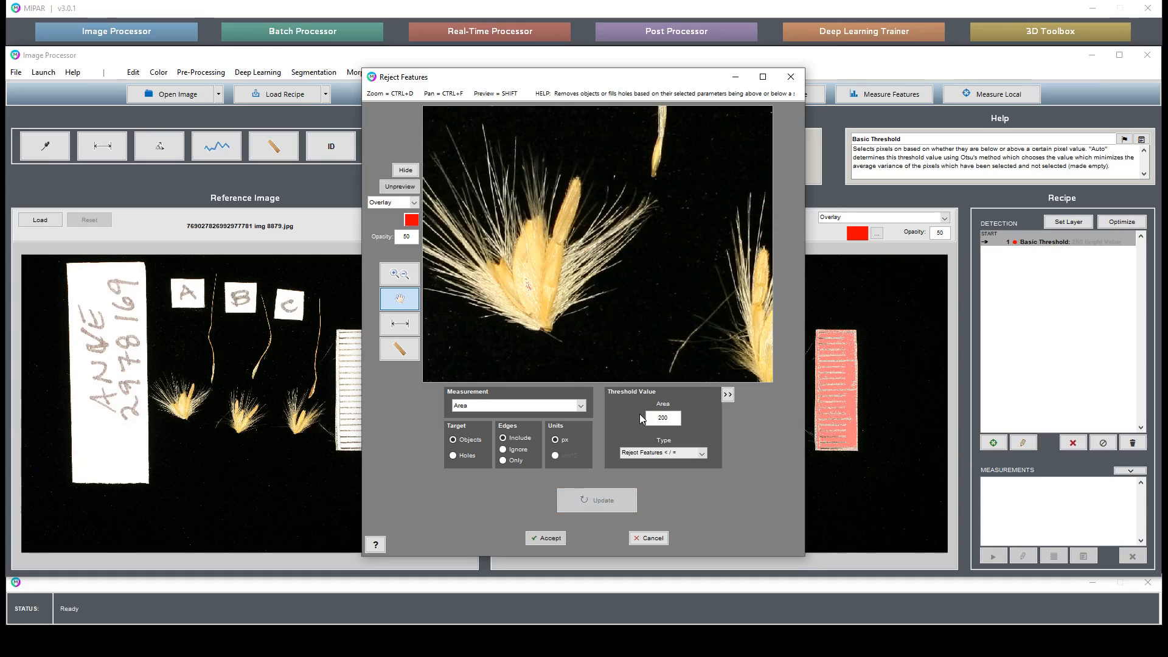
# Check the feature rejection preview around the specimens, labels and ruler, and accept it
pyautogui.moveTo(633, 261); pyautogui.dragTo(543, 538)
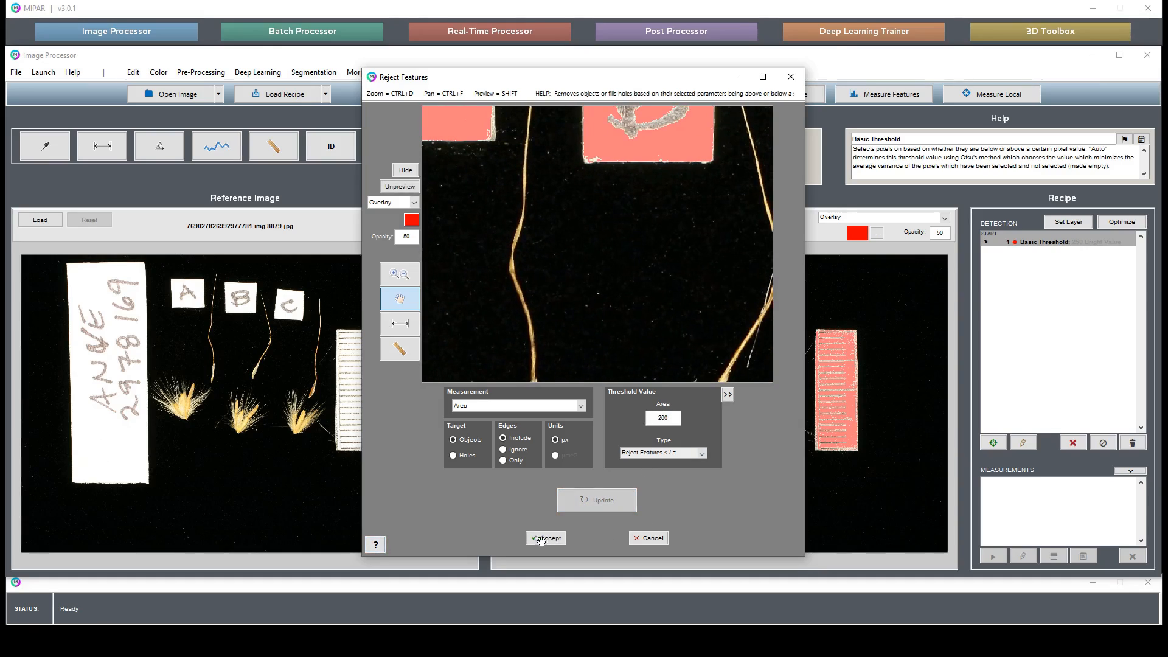
pyautogui.moveTo(747, 333); pyautogui.dragTo(489, 303)
pyautogui.moveTo(724, 350); pyautogui.dragTo(562, 100)
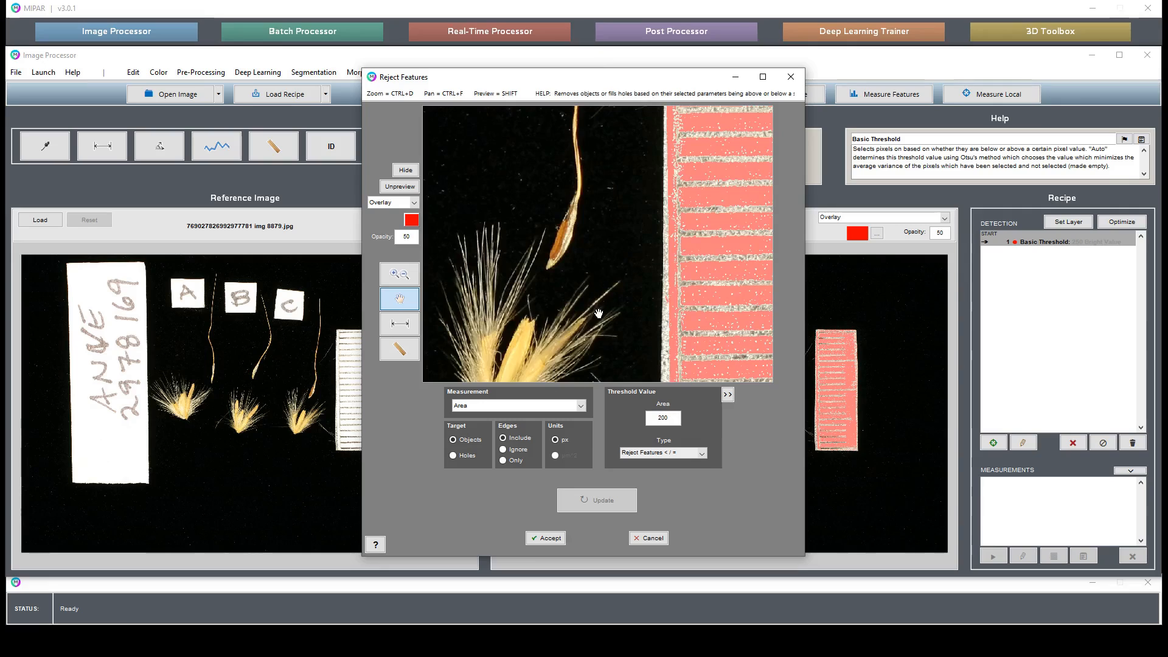
pyautogui.moveTo(529, 289); pyautogui.dragTo(608, 182)
pyautogui.moveTo(647, 217); pyautogui.dragTo(835, 231)
pyautogui.click(546, 538)
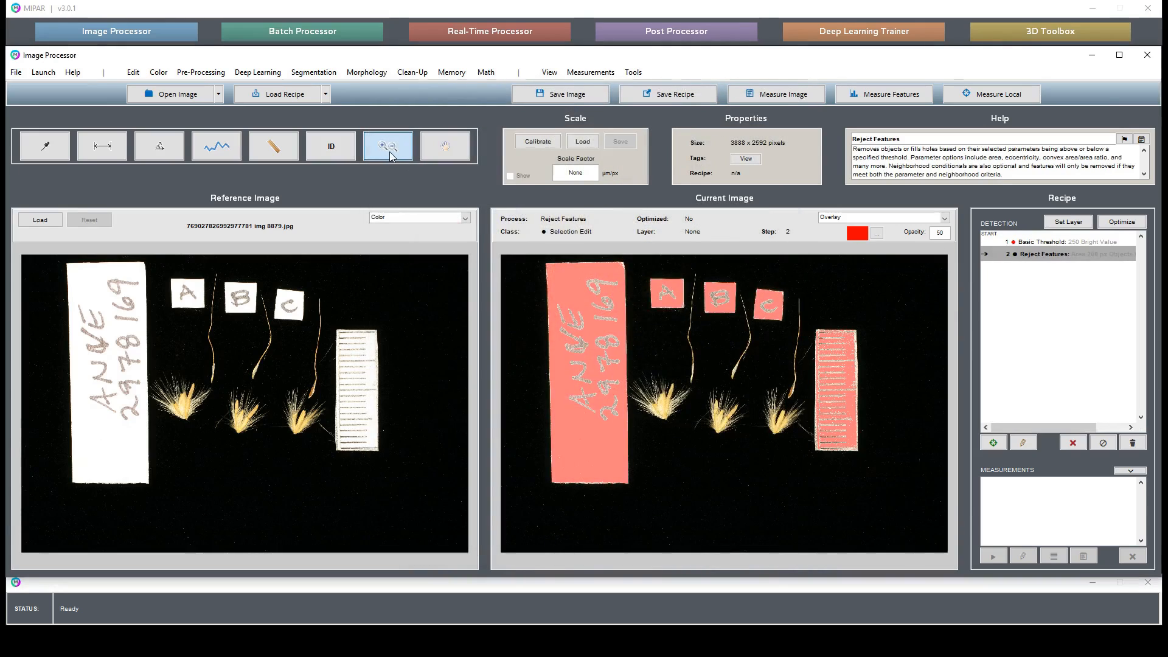
# Inspect the cleaned label and ruler selection, store it as the companion image, and call the original image
pyautogui.moveTo(793, 414); pyautogui.dragTo(894, 464)
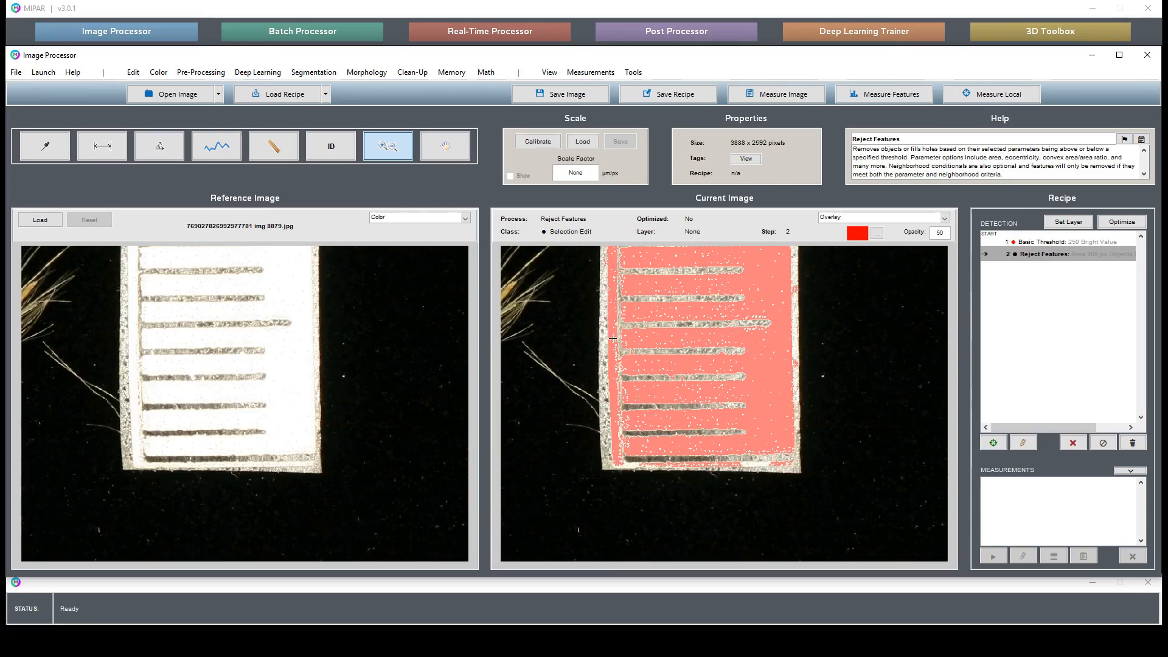
pyautogui.click(457, 148)
pyautogui.moveTo(557, 282); pyautogui.dragTo(855, 435)
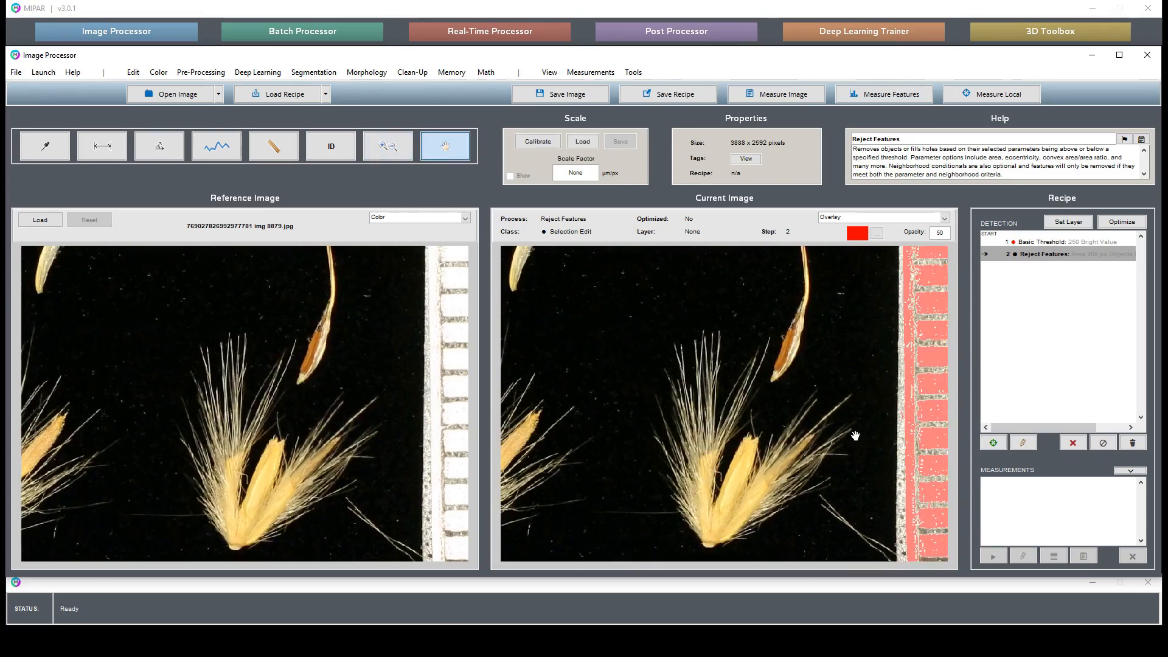
pyautogui.moveTo(600, 355); pyautogui.dragTo(871, 379)
pyautogui.moveTo(681, 389); pyautogui.dragTo(901, 528)
pyautogui.doubleClick(829, 404)
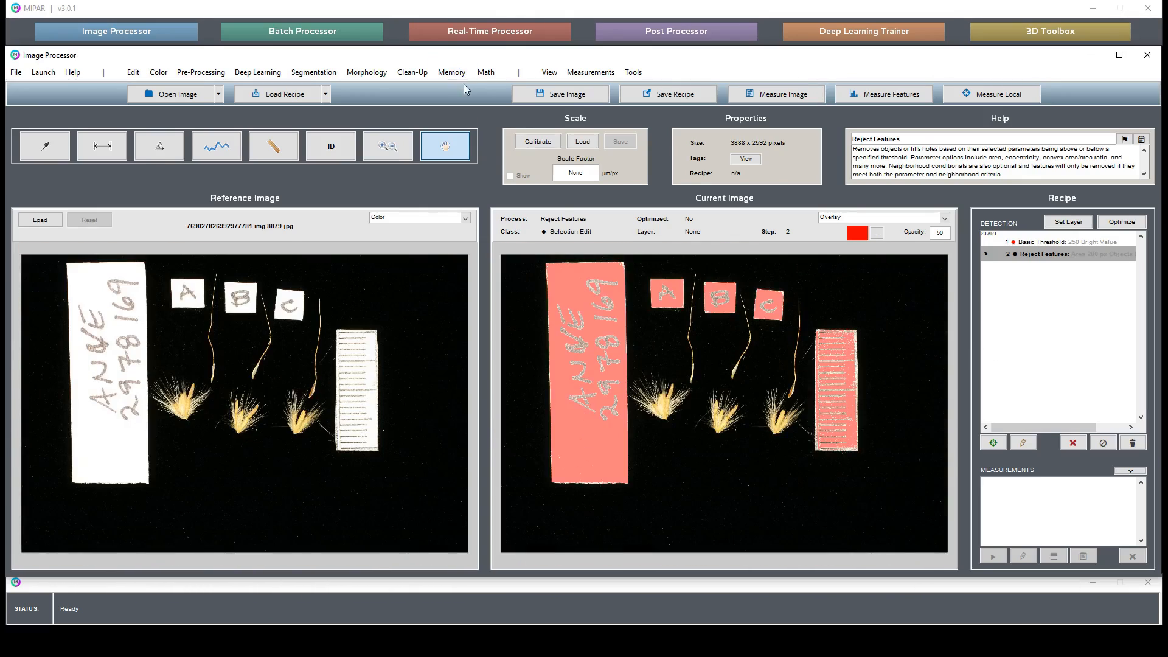
pyautogui.click(452, 73)
pyautogui.click(467, 86)
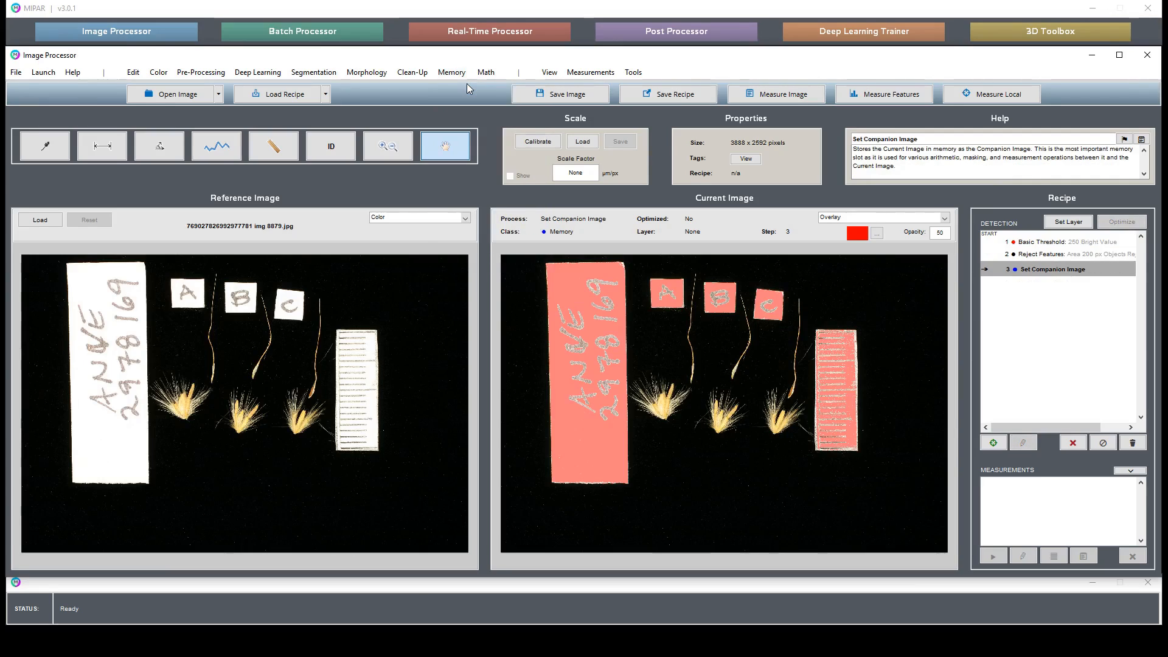
pyautogui.click(453, 74)
pyautogui.click(492, 293)
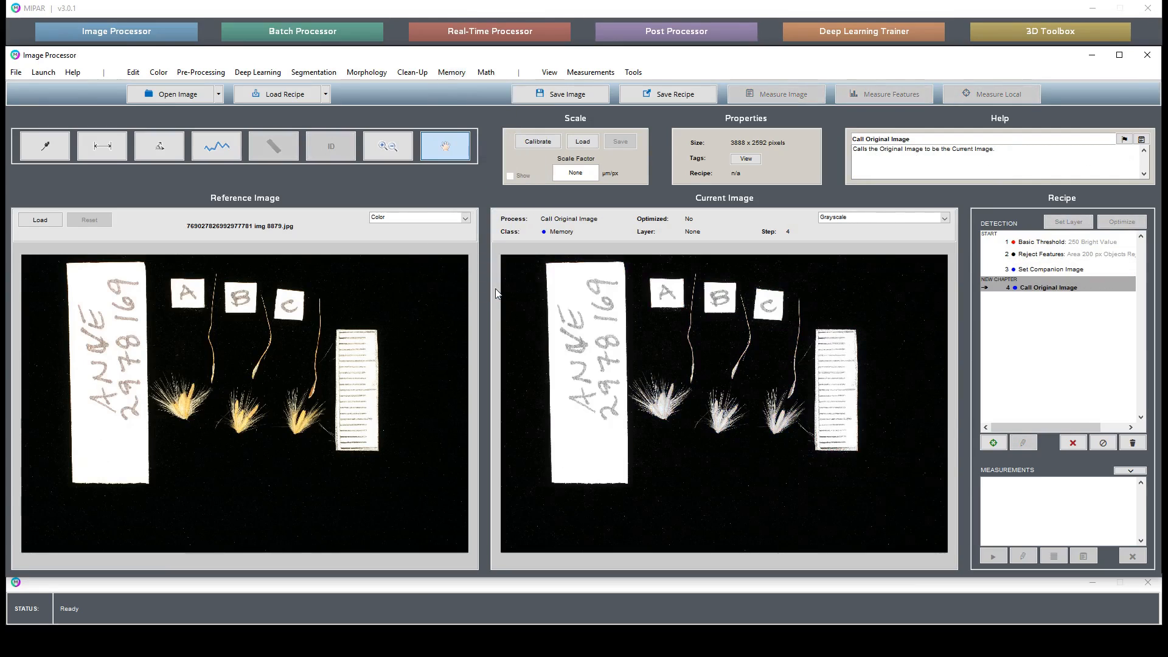
# Set up a Basic Threshold on the original image that selects bright pixels at value 83, and check the preview around the specimens and ruler
pyautogui.click(359, 74)
pyautogui.moveTo(310, 75)
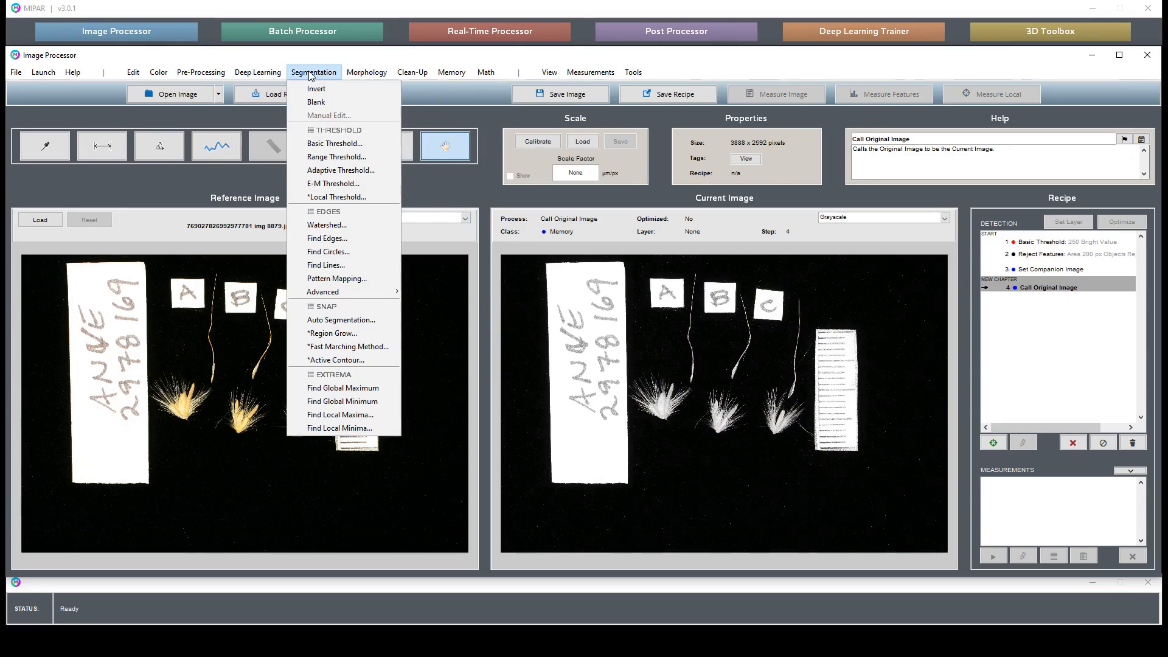
pyautogui.click(335, 143)
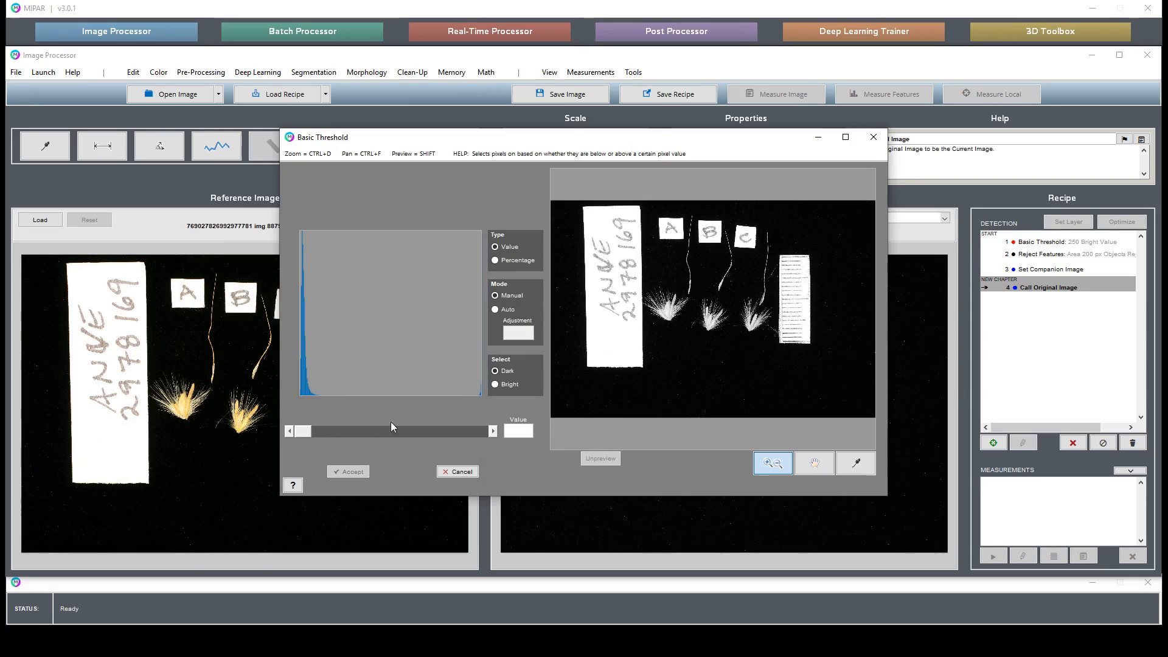
pyautogui.moveTo(610, 258); pyautogui.dragTo(659, 311)
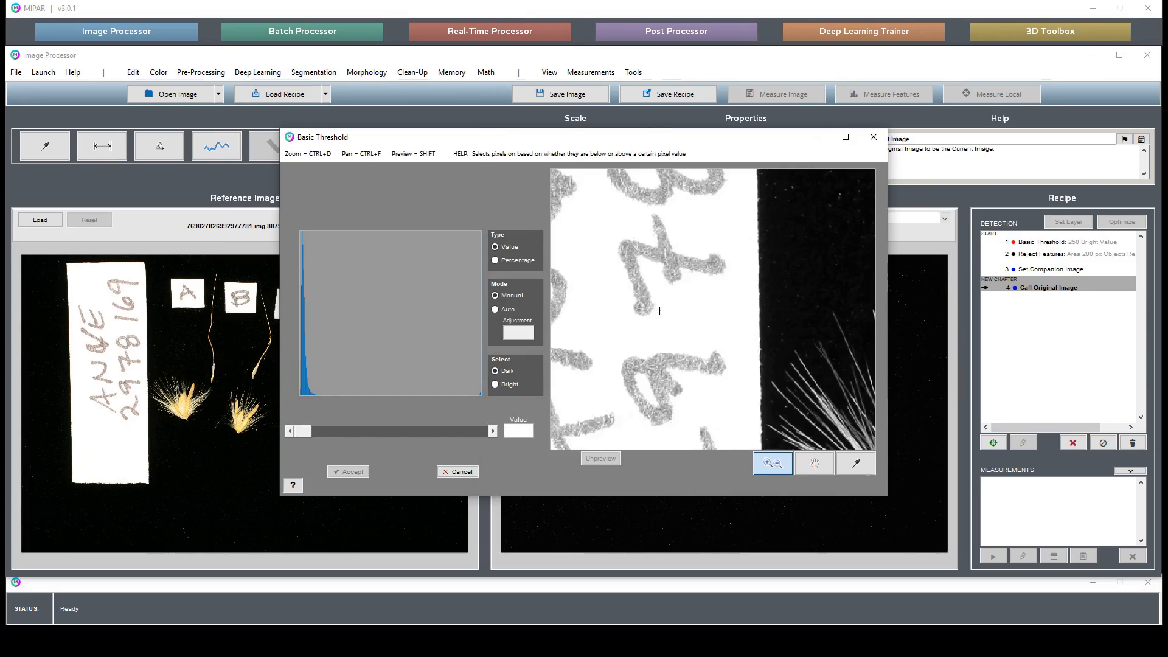
pyautogui.moveTo(294, 429); pyautogui.dragTo(350, 431)
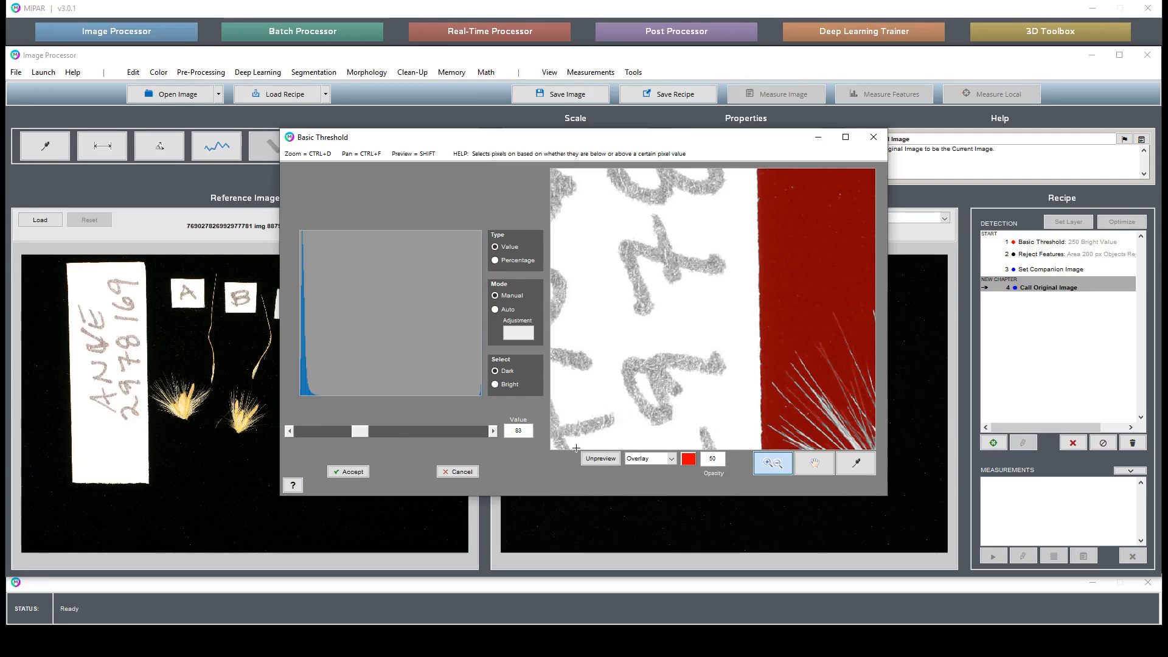
pyautogui.click(495, 384)
pyautogui.scroll(-3, 760, 321)
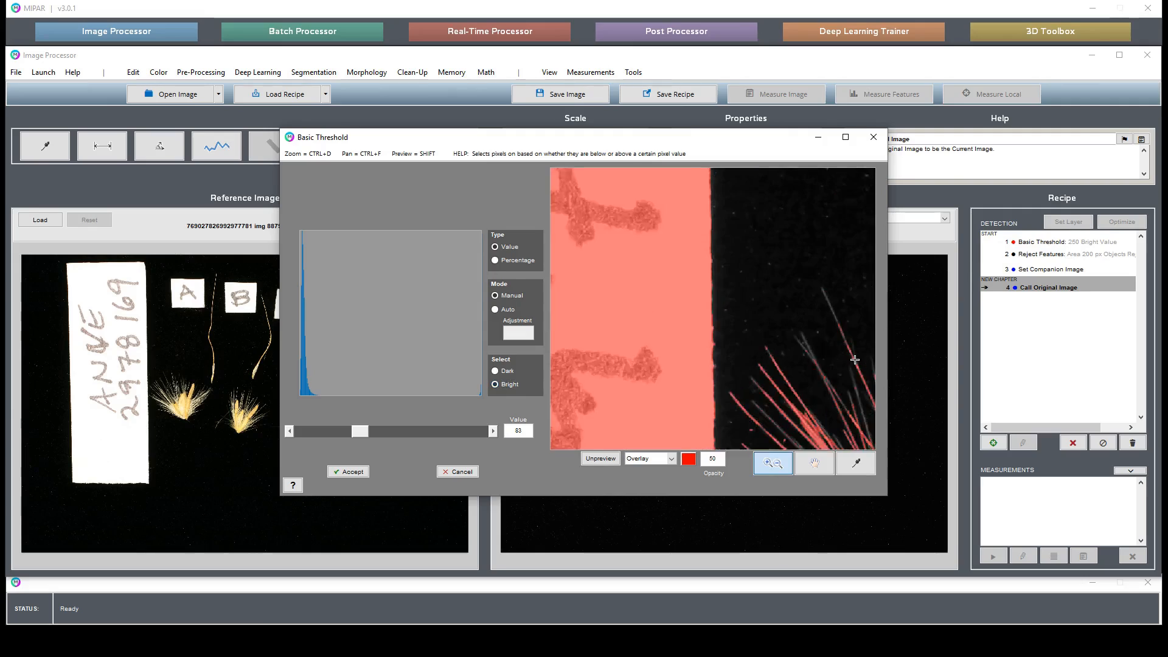
pyautogui.scroll(2, 782, 340)
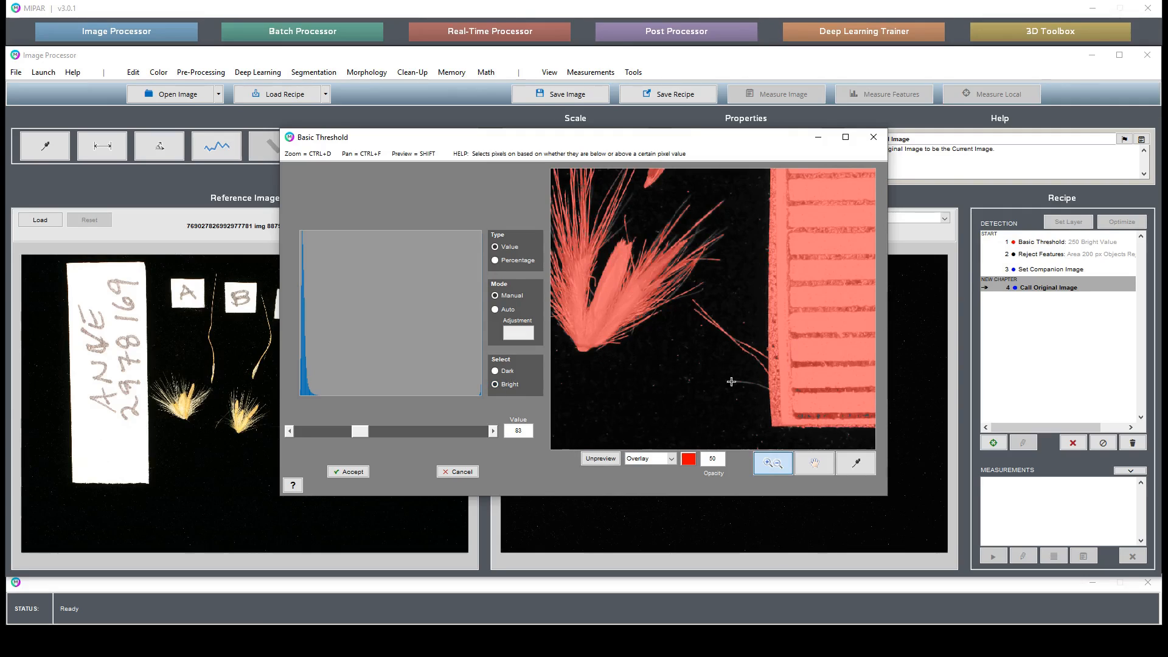
pyautogui.scroll(2, 826, 439)
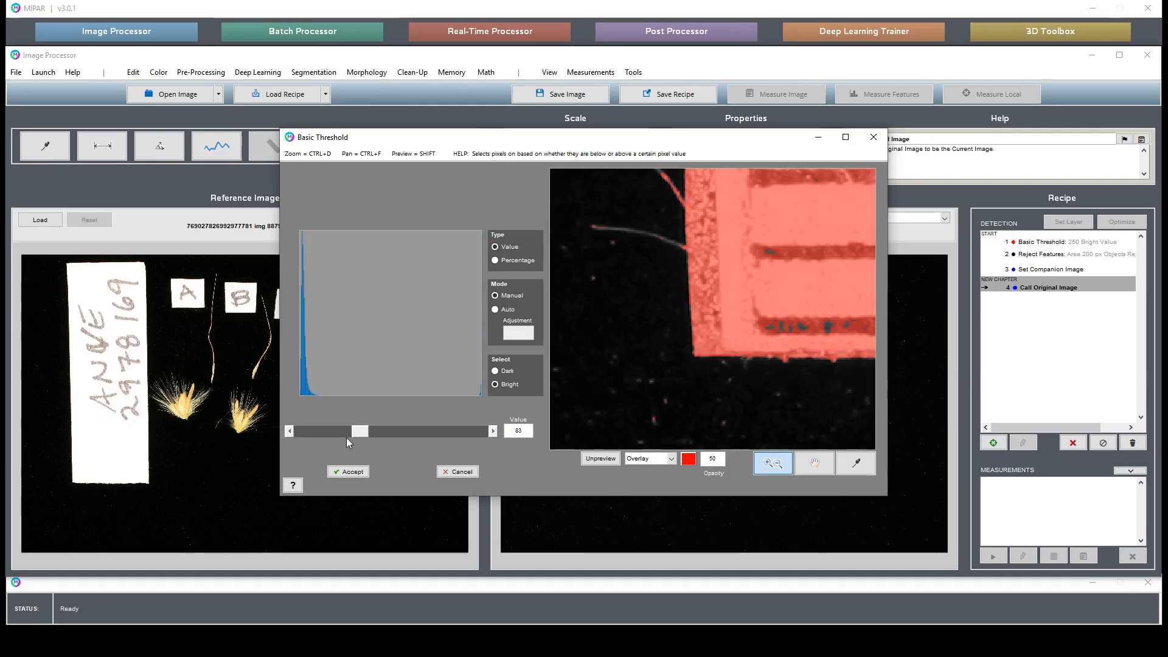
# Lower the bright threshold value to 62, check the preview over the whole image, and accept it
pyautogui.moveTo(361, 433); pyautogui.dragTo(347, 429)
pyautogui.scroll(-4, 695, 277)
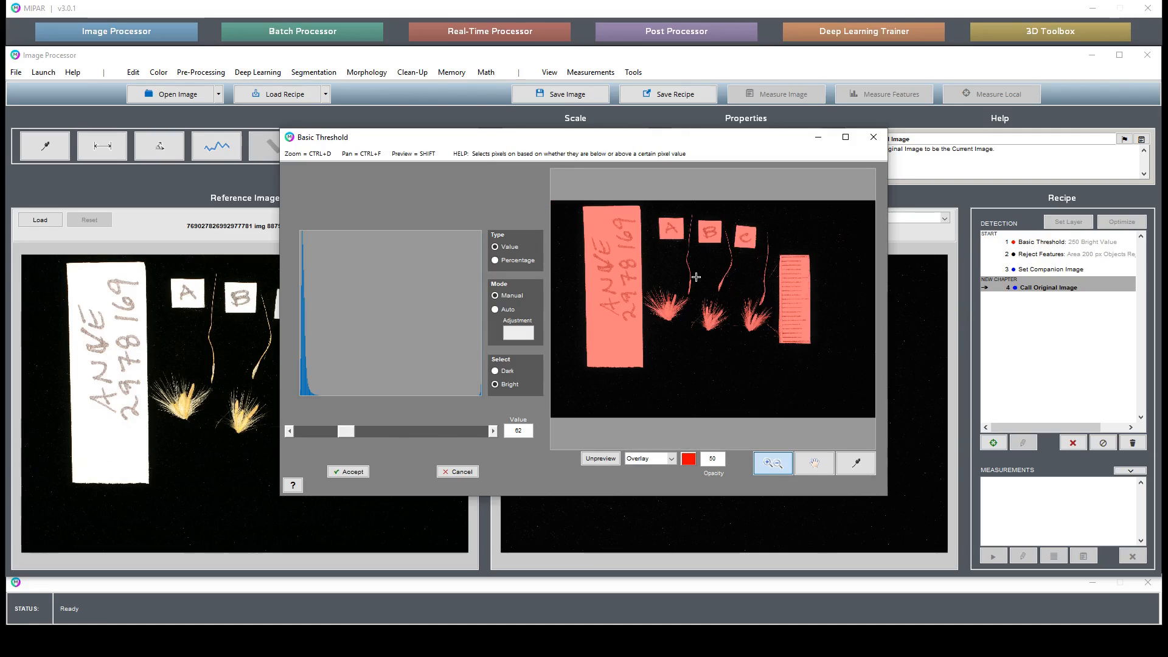
pyautogui.click(350, 472)
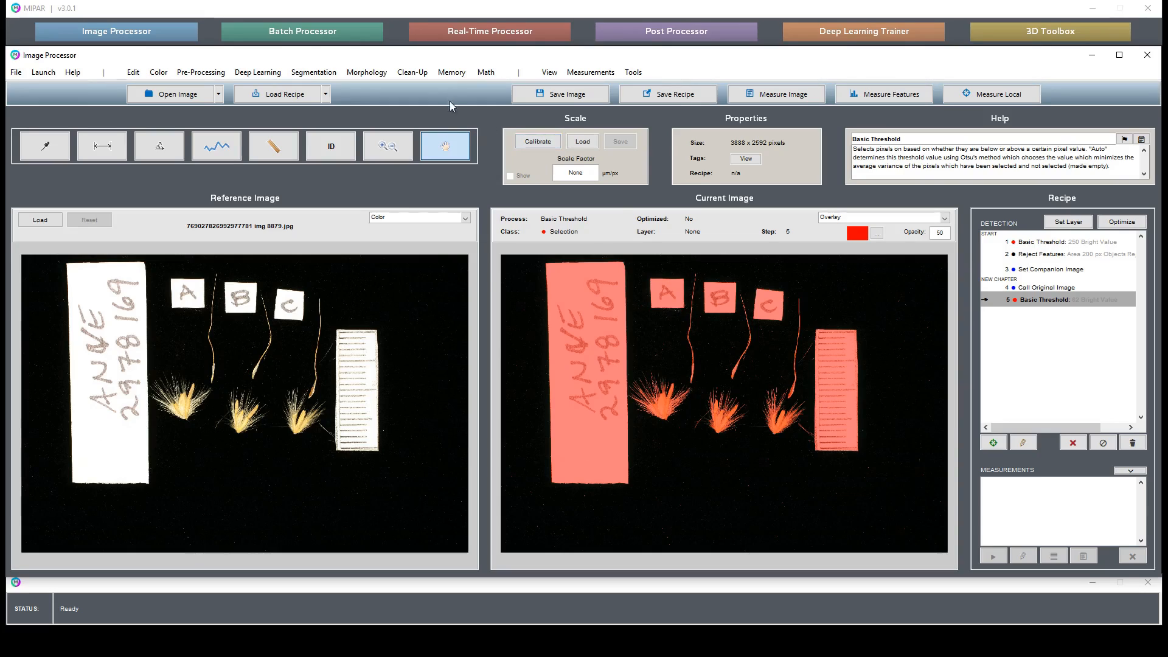
# Apply a Uniform Erosion with a depth of 5 to the bright selection to strip the thin bristles touching the ruler
pyautogui.click(396, 140)
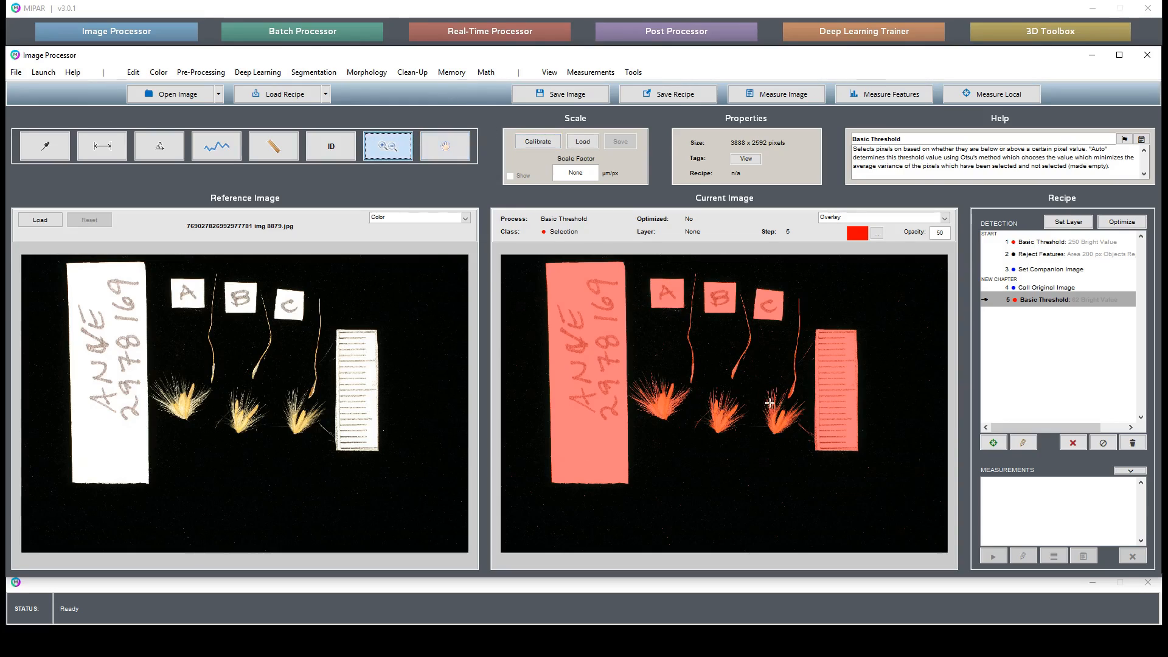
pyautogui.moveTo(762, 396); pyautogui.dragTo(815, 444)
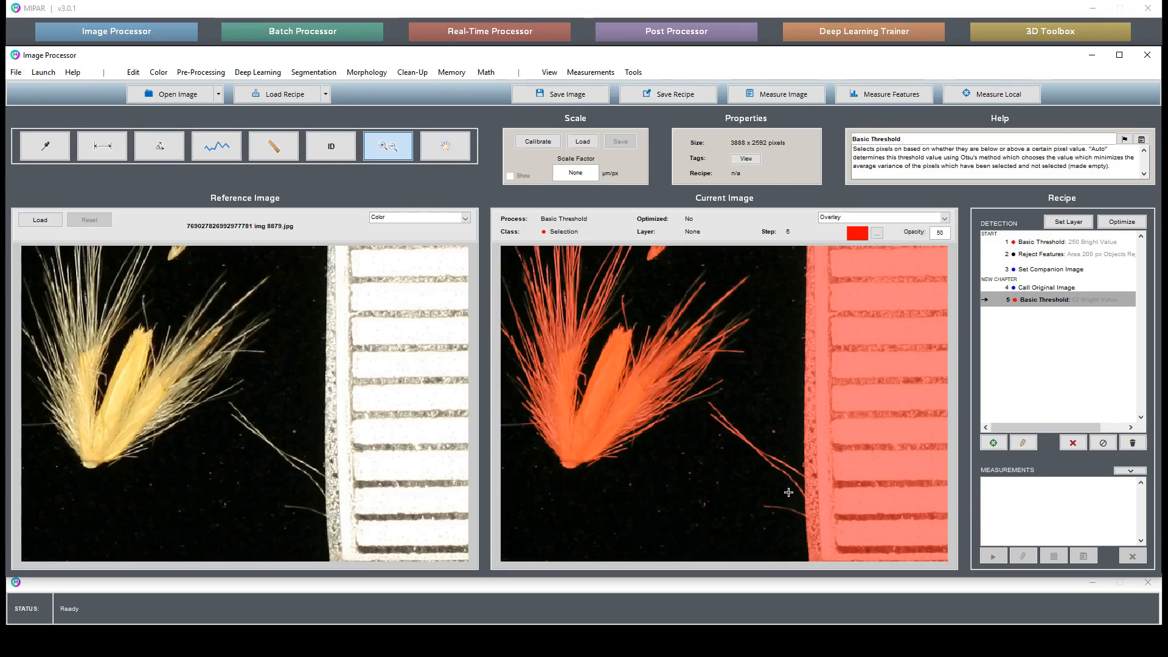
pyautogui.click(446, 146)
pyautogui.moveTo(864, 262); pyautogui.dragTo(822, 304)
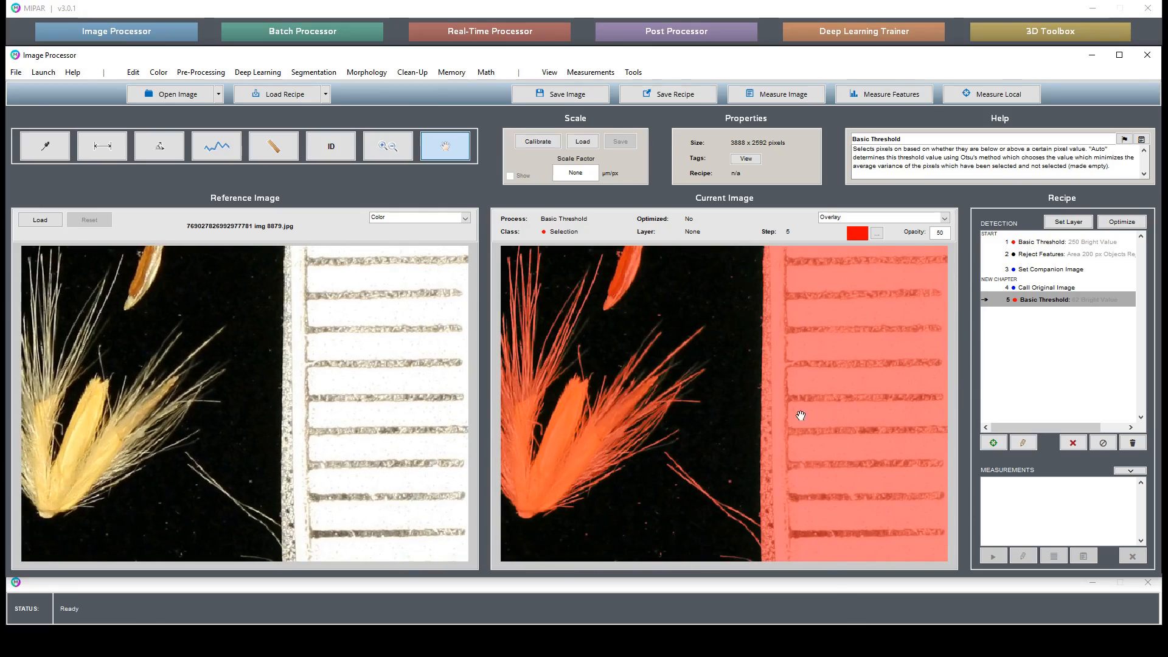
pyautogui.click(410, 73)
pyautogui.moveTo(366, 71)
pyautogui.moveTo(372, 101)
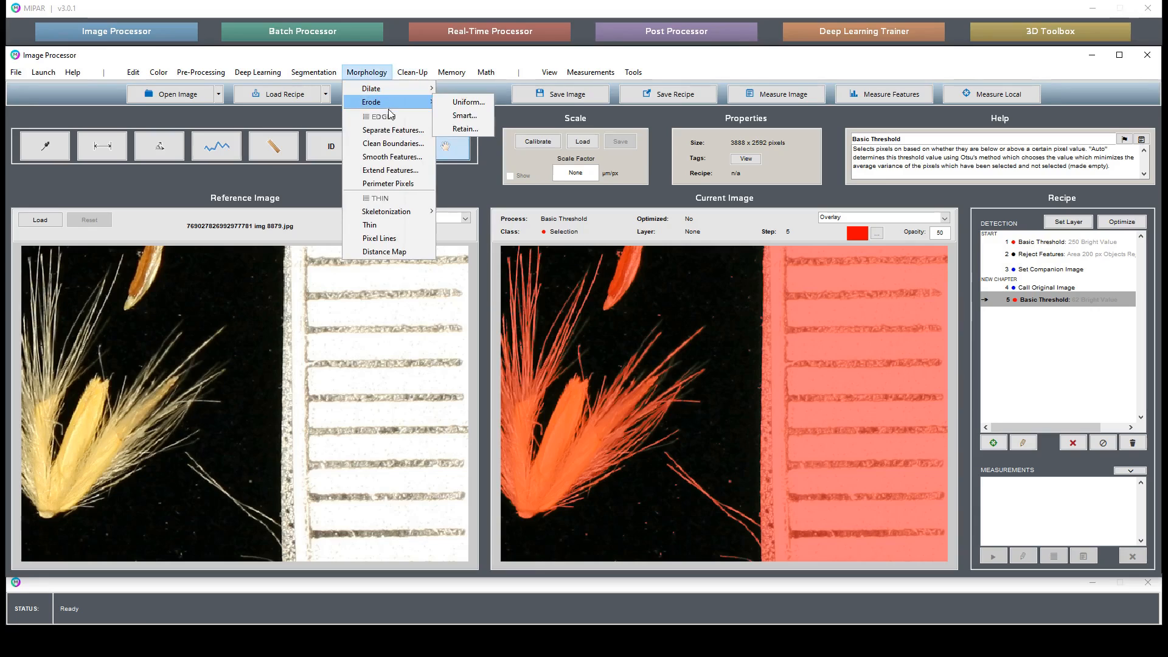
pyautogui.click(467, 102)
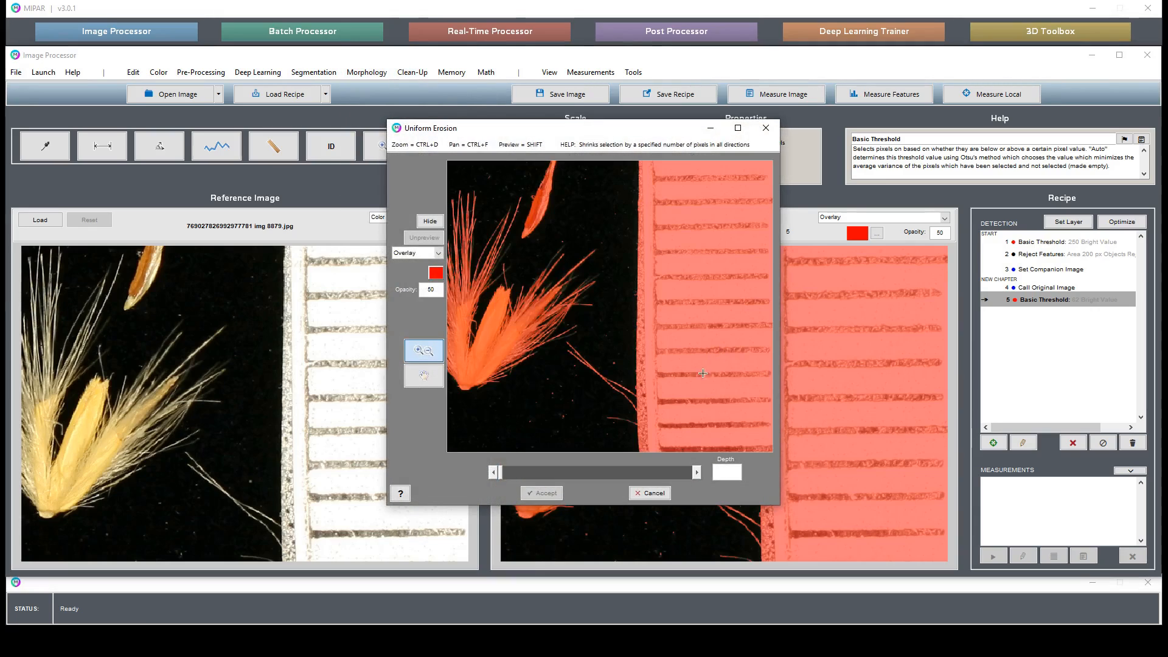
pyautogui.click(698, 473)
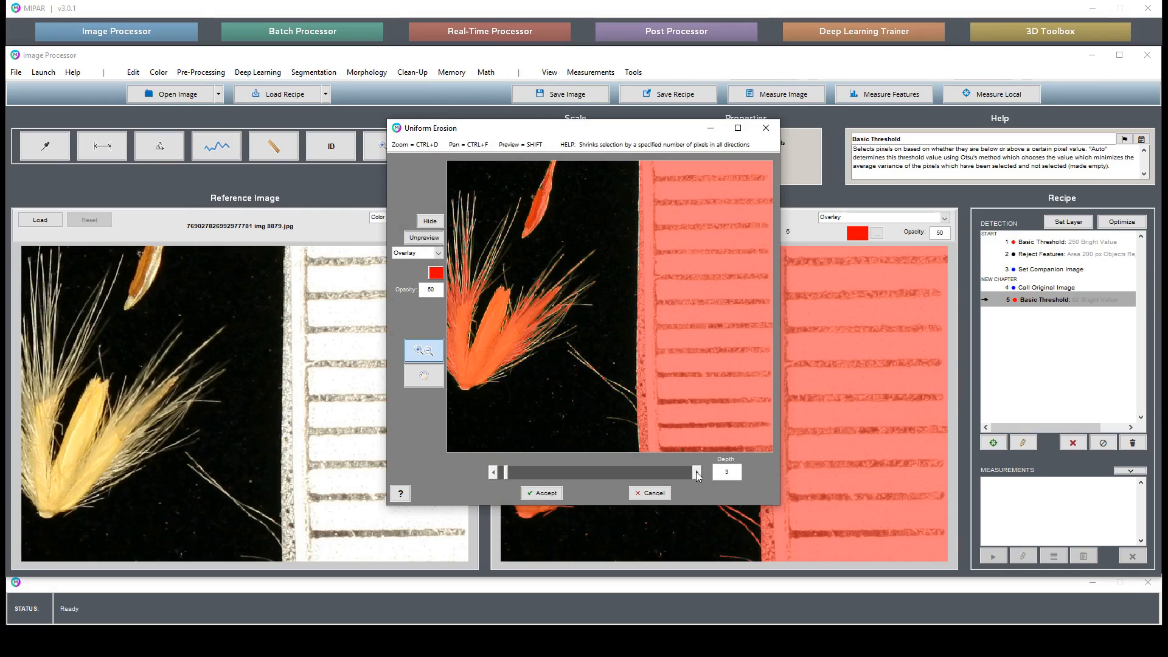
pyautogui.click(697, 473)
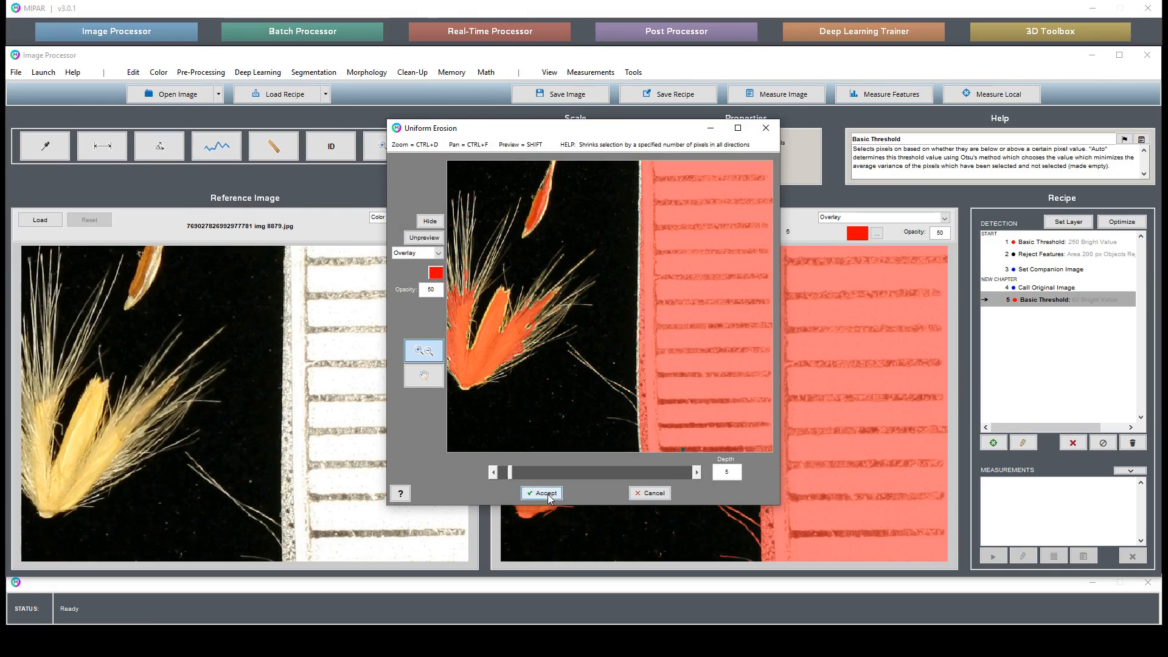
pyautogui.click(543, 492)
pyautogui.doubleClick(719, 335)
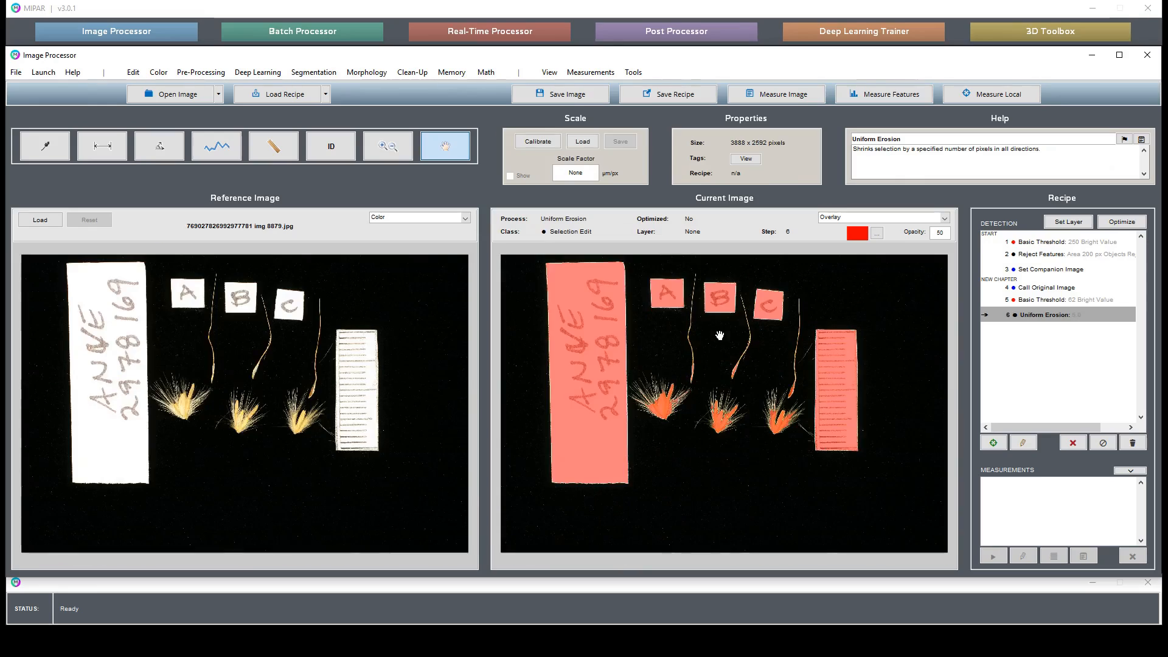
# Apply a Uniform Dilation with a depth of 10 to grow the eroded selection back
pyautogui.click(411, 72)
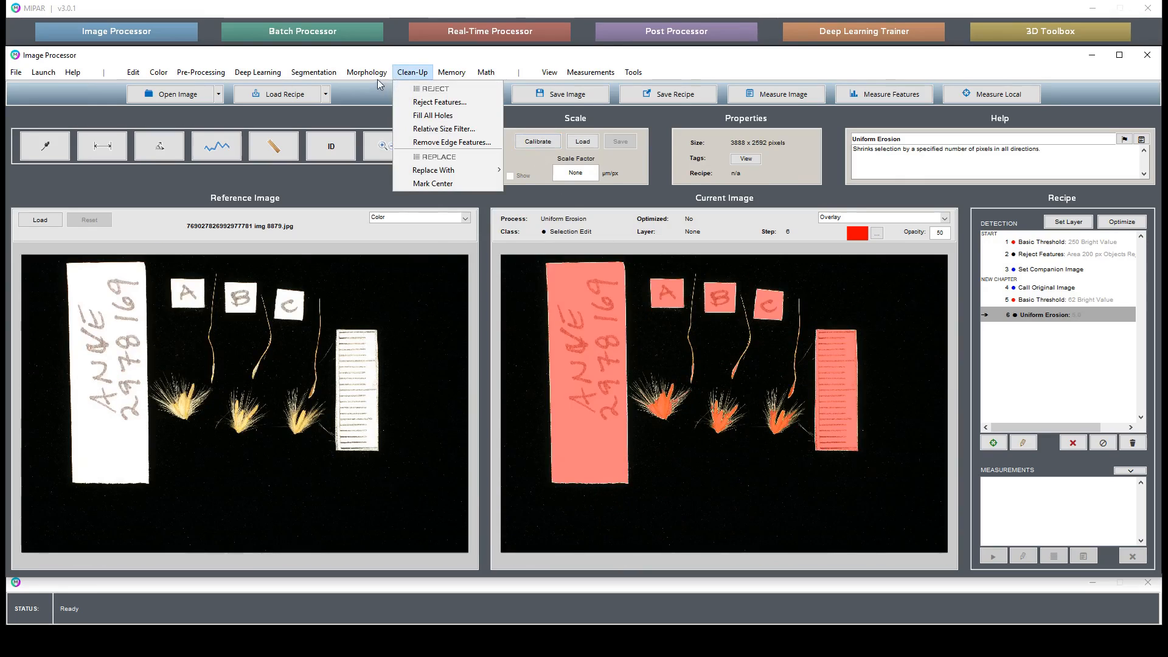
pyautogui.moveTo(371, 76)
pyautogui.click(462, 90)
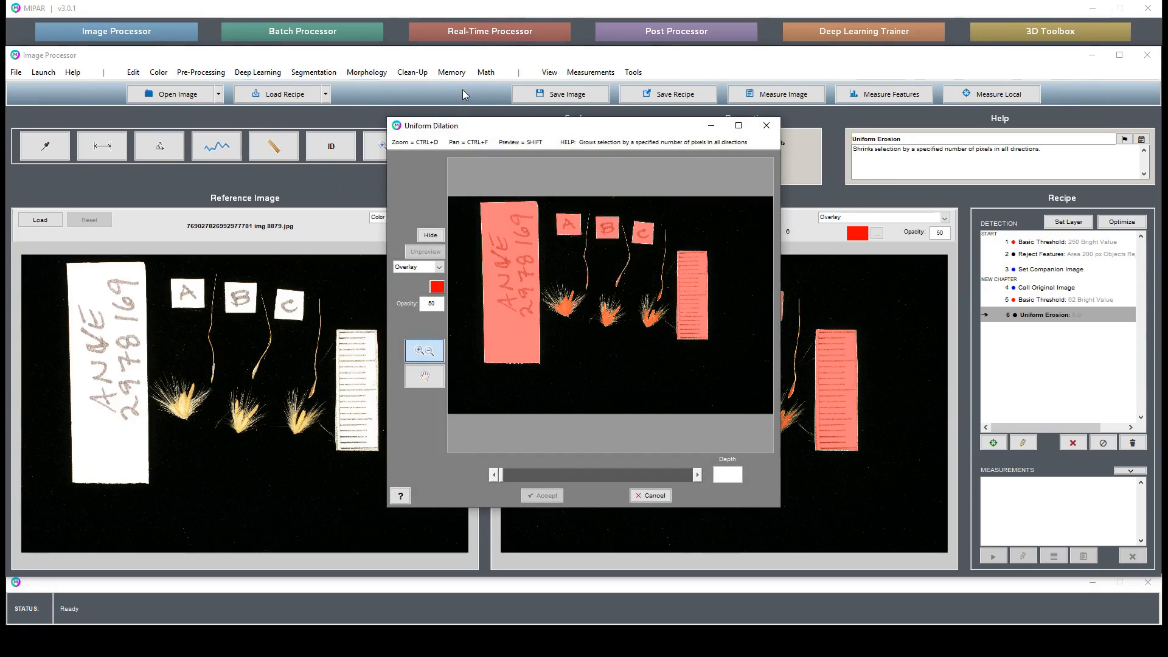
pyautogui.write('0')
pyautogui.press('Return')
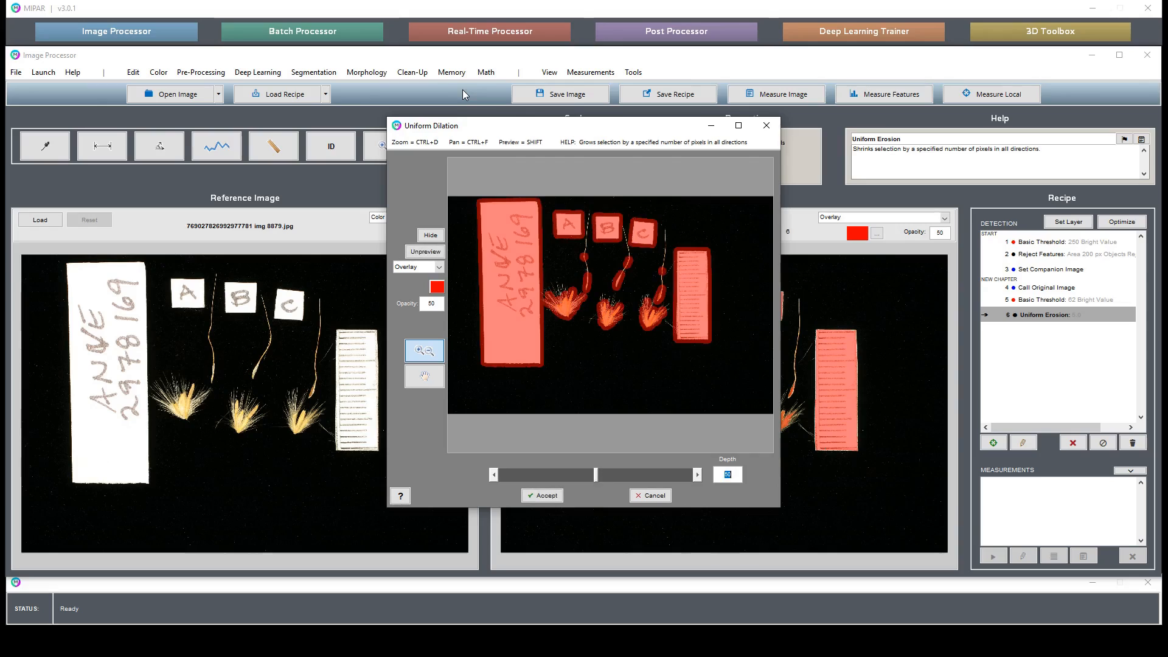
pyautogui.press('Return')
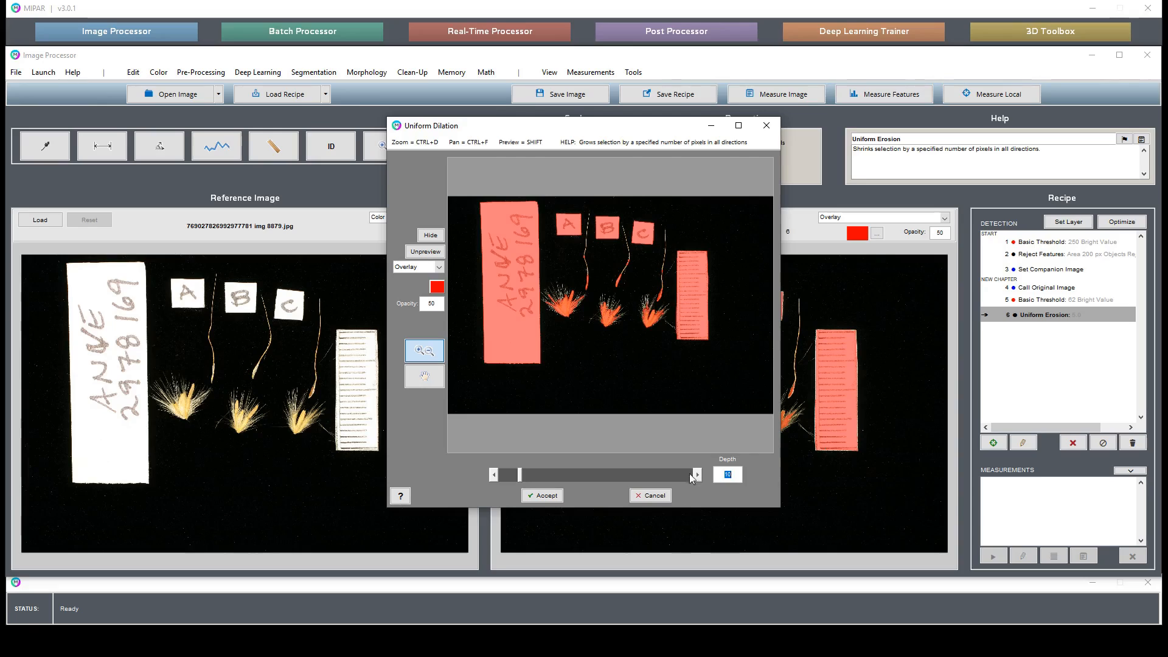
pyautogui.click(536, 495)
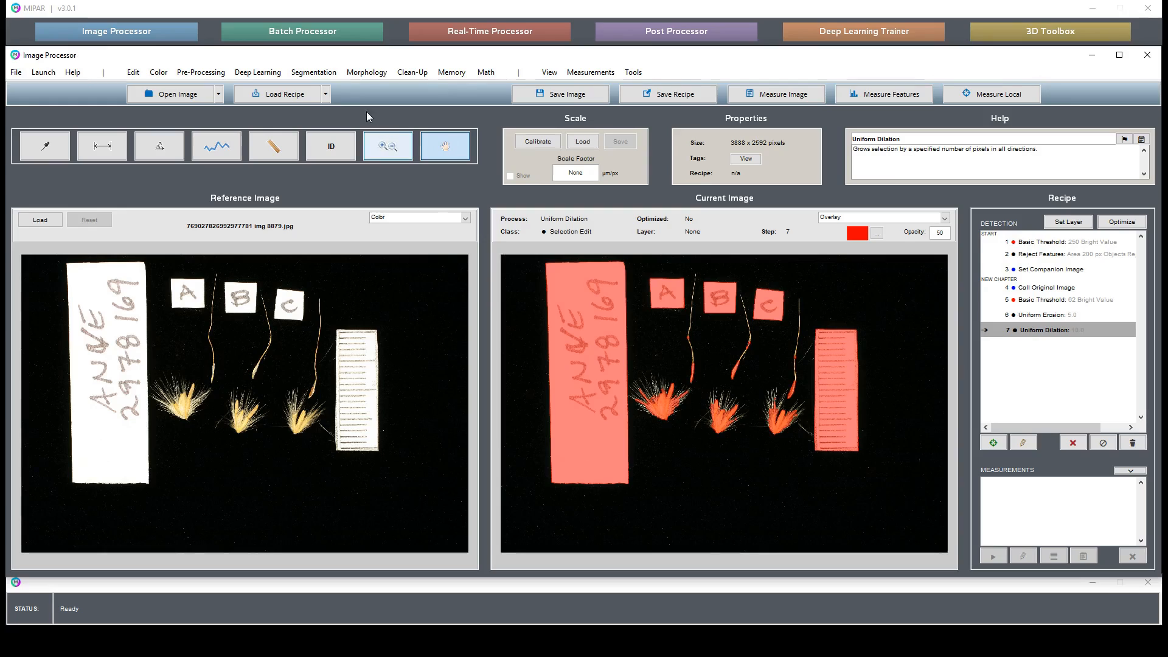
# Inspect the dilated selection around the specimens, and apply Keep Mutual to retain only features that overlap the companion image
pyautogui.click(389, 148)
pyautogui.click(633, 383)
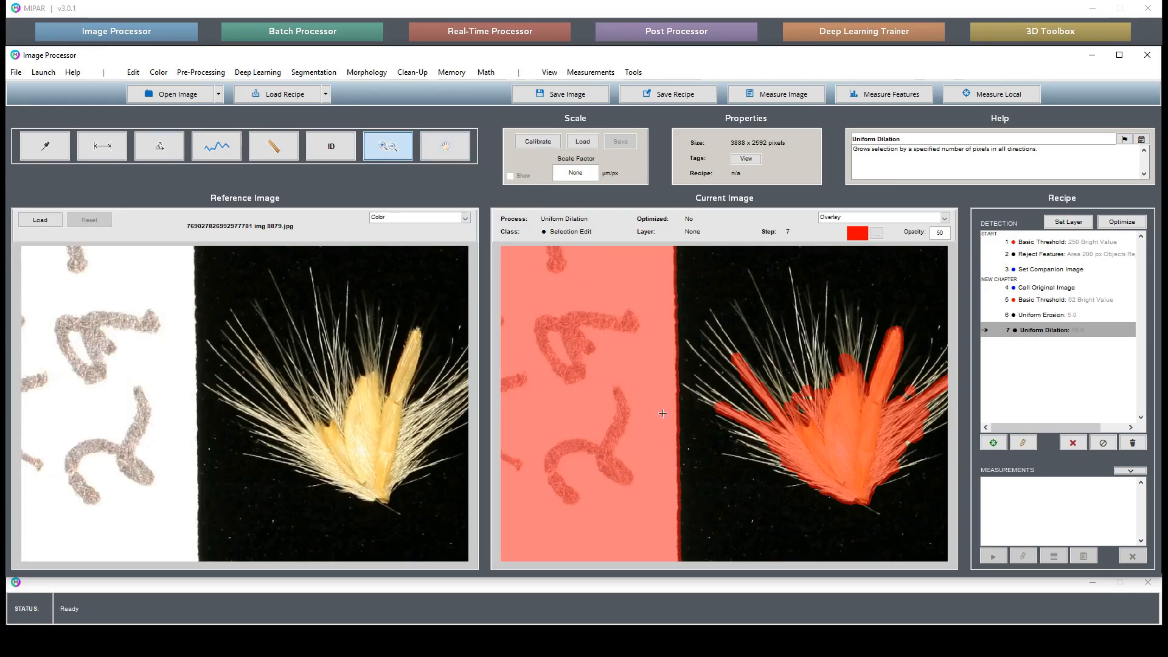
pyautogui.click(445, 146)
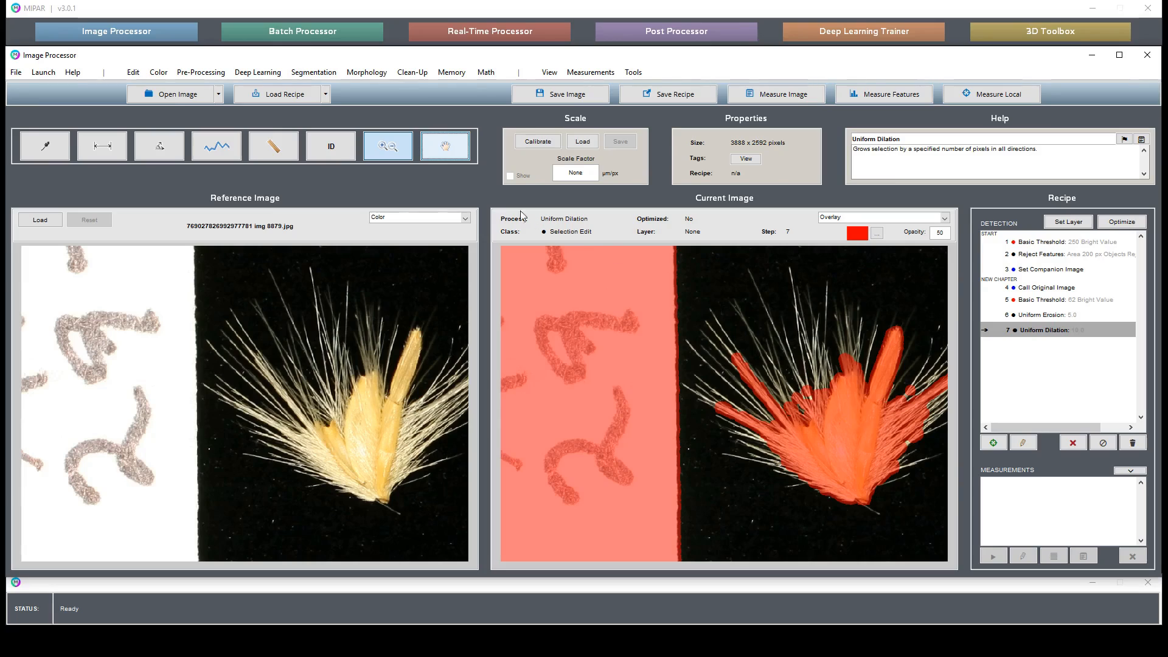
pyautogui.click(442, 149)
pyautogui.moveTo(740, 303); pyautogui.dragTo(461, 271)
pyautogui.moveTo(870, 398); pyautogui.dragTo(676, 322)
pyautogui.doubleClick(753, 357)
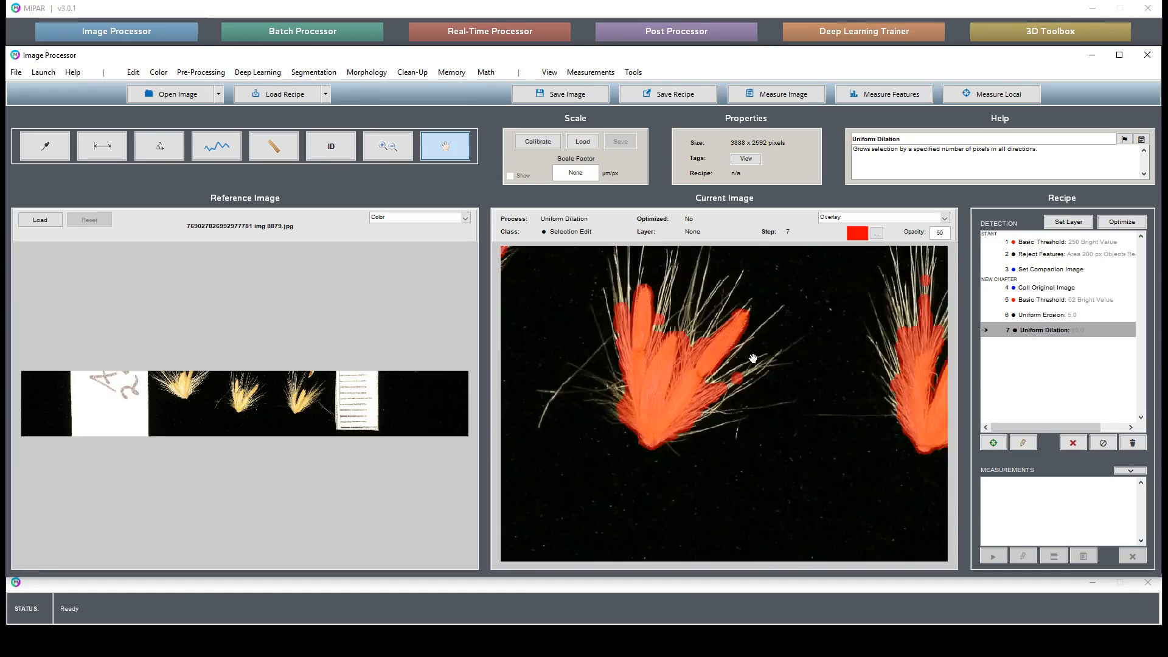
pyautogui.click(485, 72)
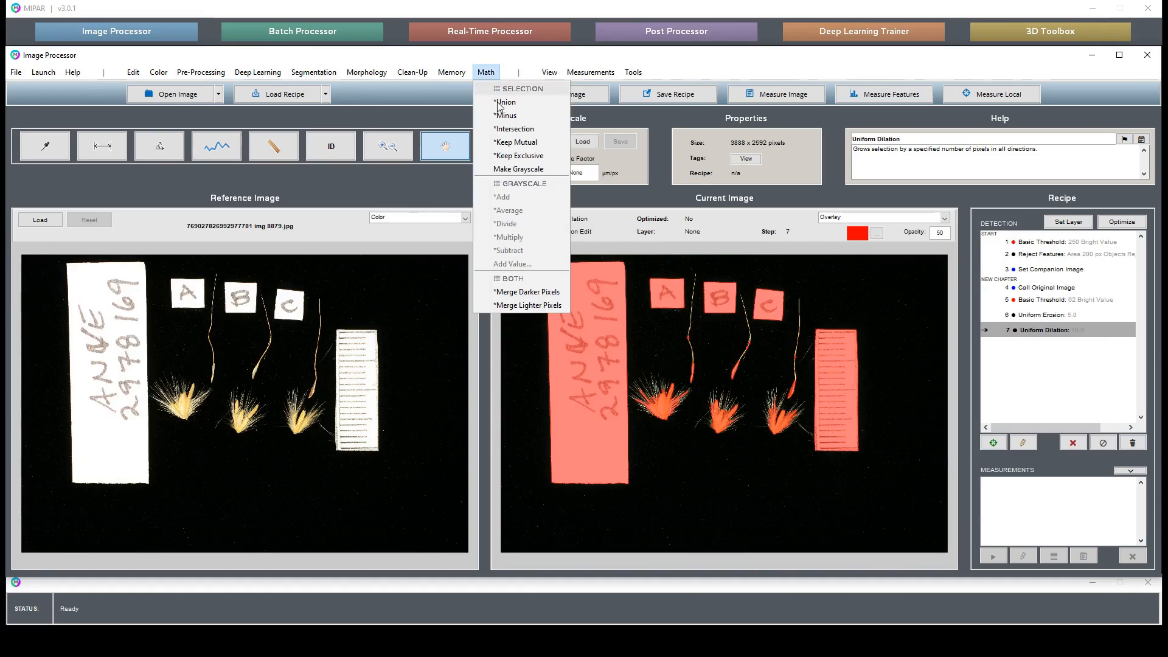
pyautogui.click(529, 143)
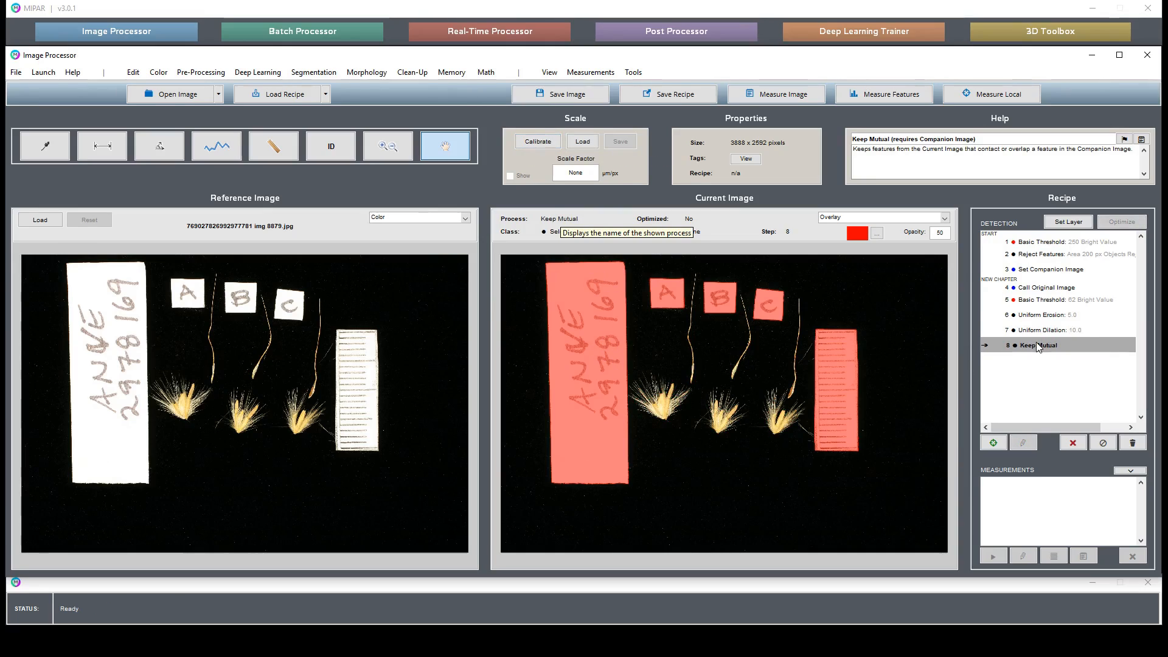
# Compare the Keep Mutual result with the stored companion image and the dilated selection by reviewing their recipe steps
pyautogui.click(1057, 270)
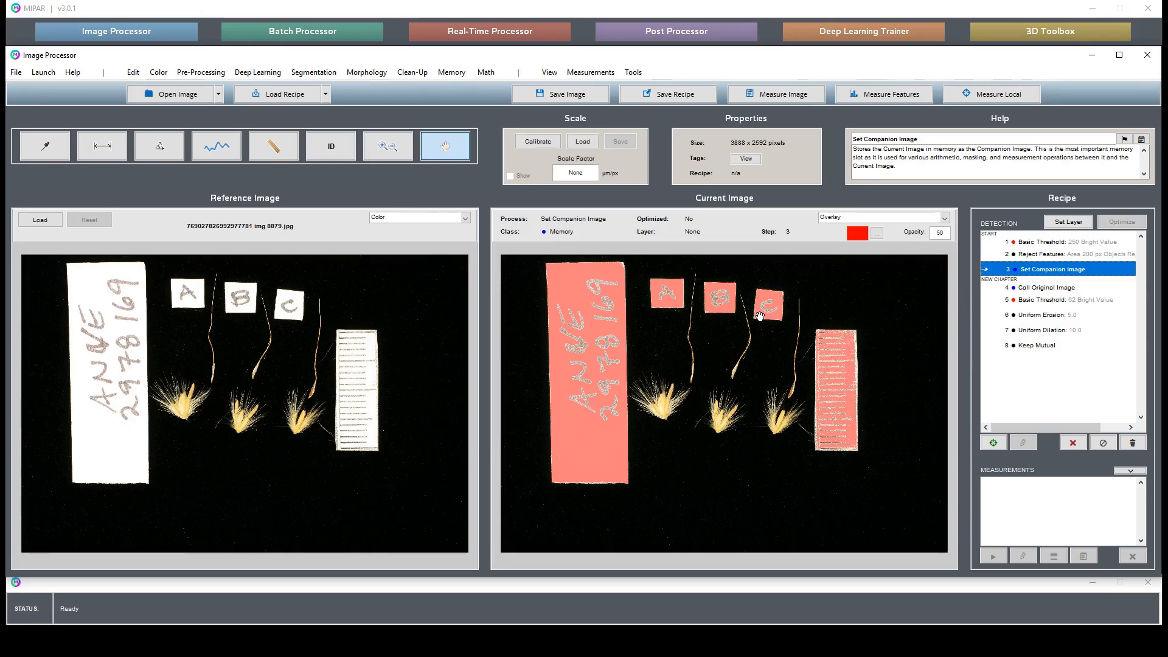
pyautogui.click(1031, 346)
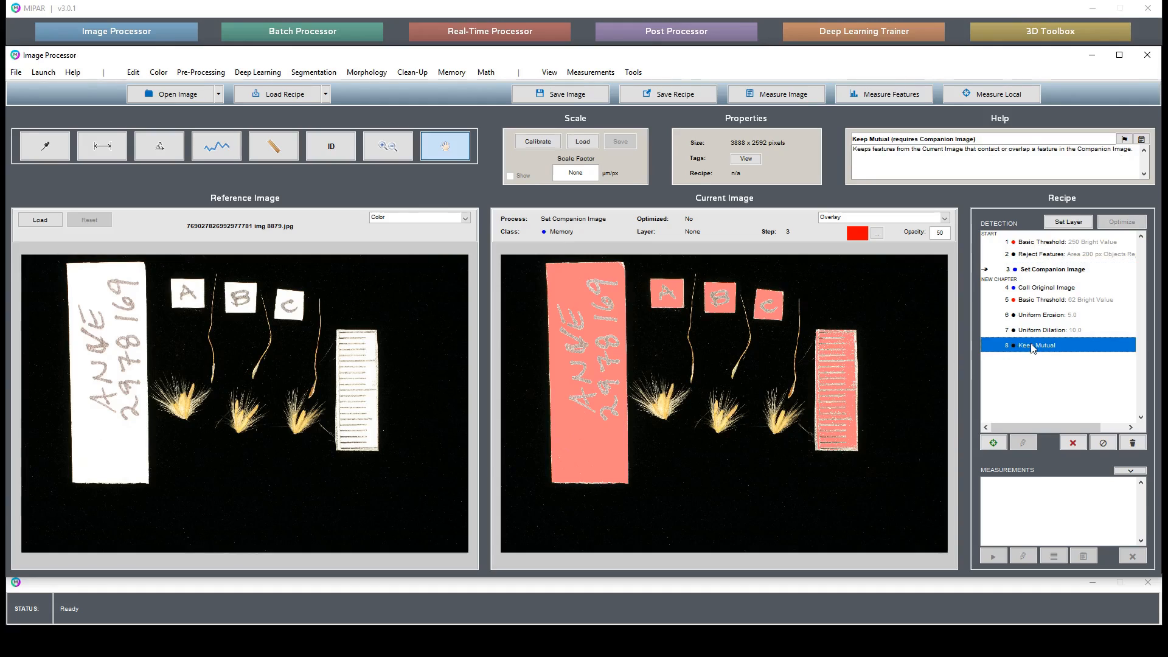
pyautogui.click(1059, 330)
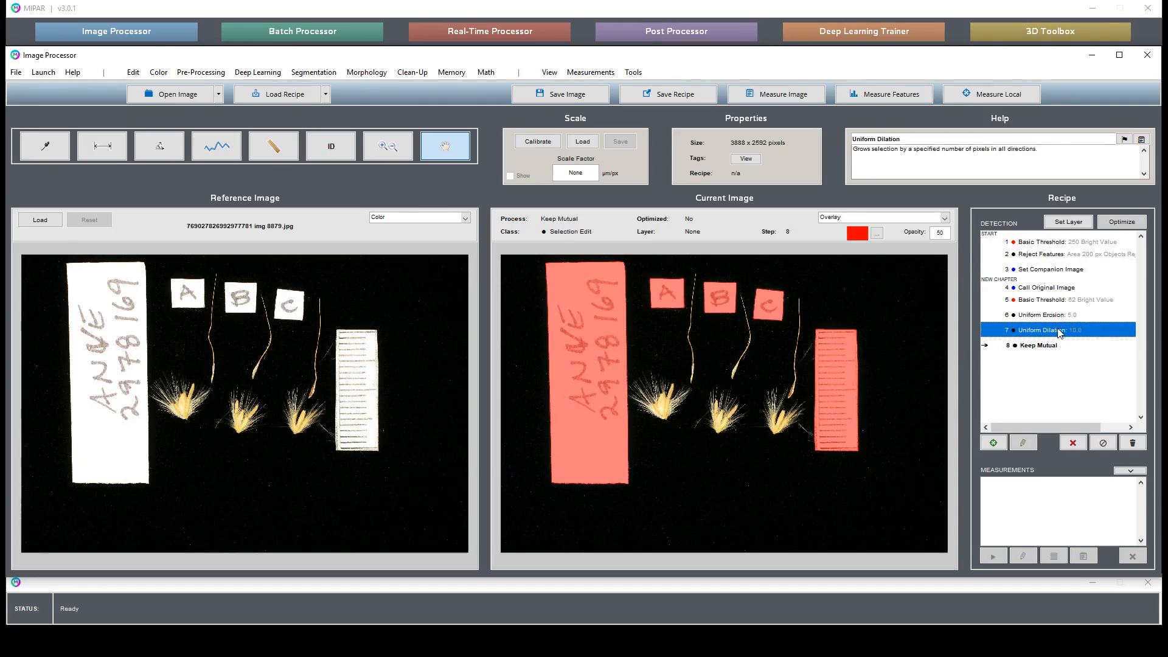
pyautogui.click(1048, 348)
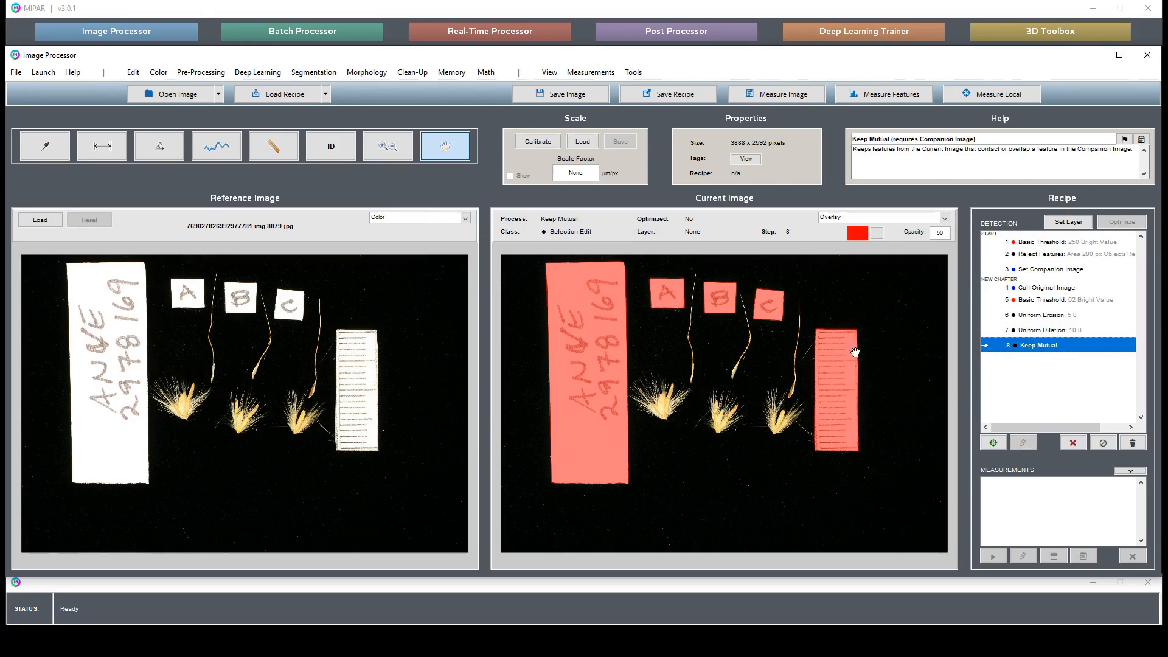
pyautogui.click(1049, 269)
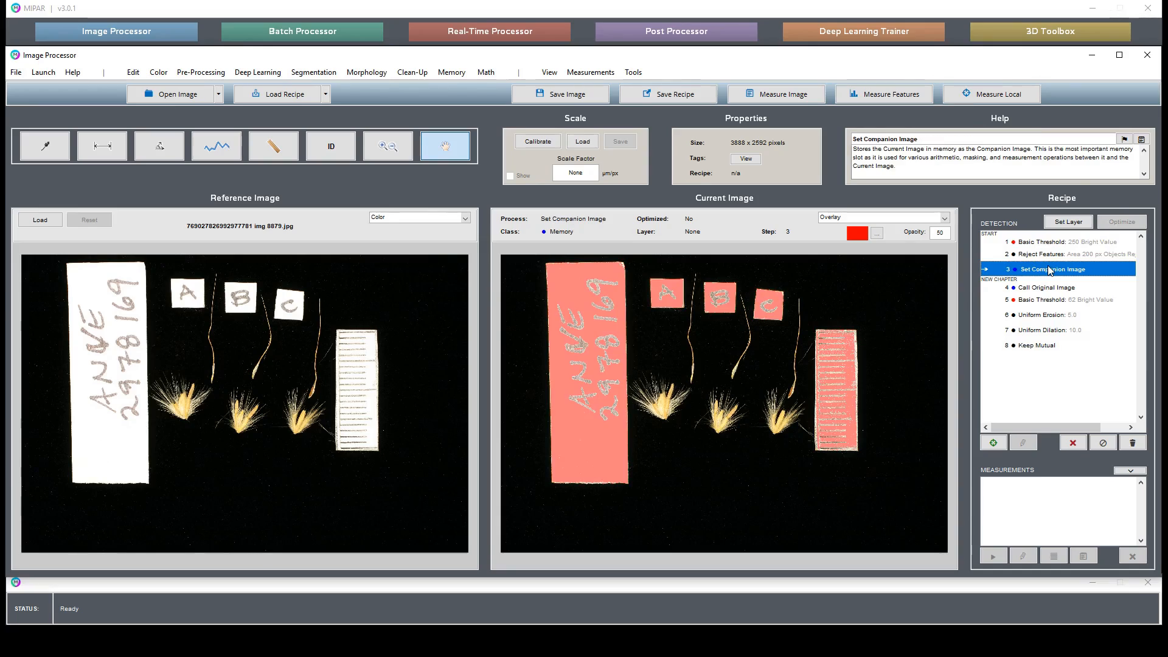
pyautogui.click(1044, 347)
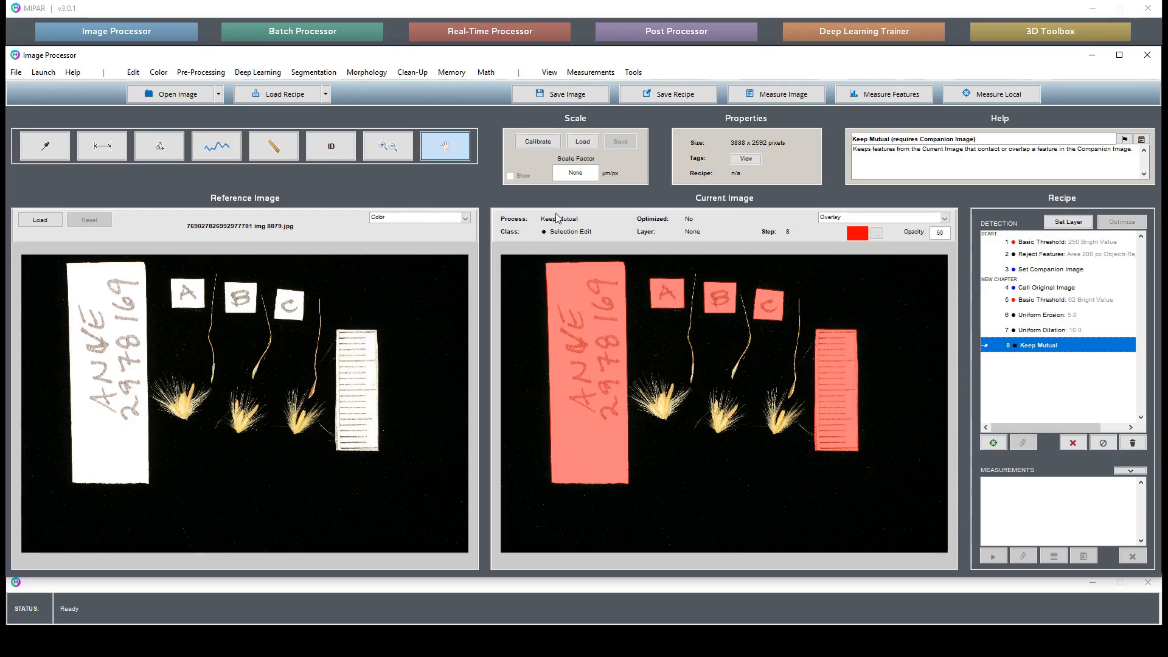
# Store the Keep Mutual selection of the labels and ruler as the new companion image
pyautogui.click(444, 73)
pyautogui.click(471, 89)
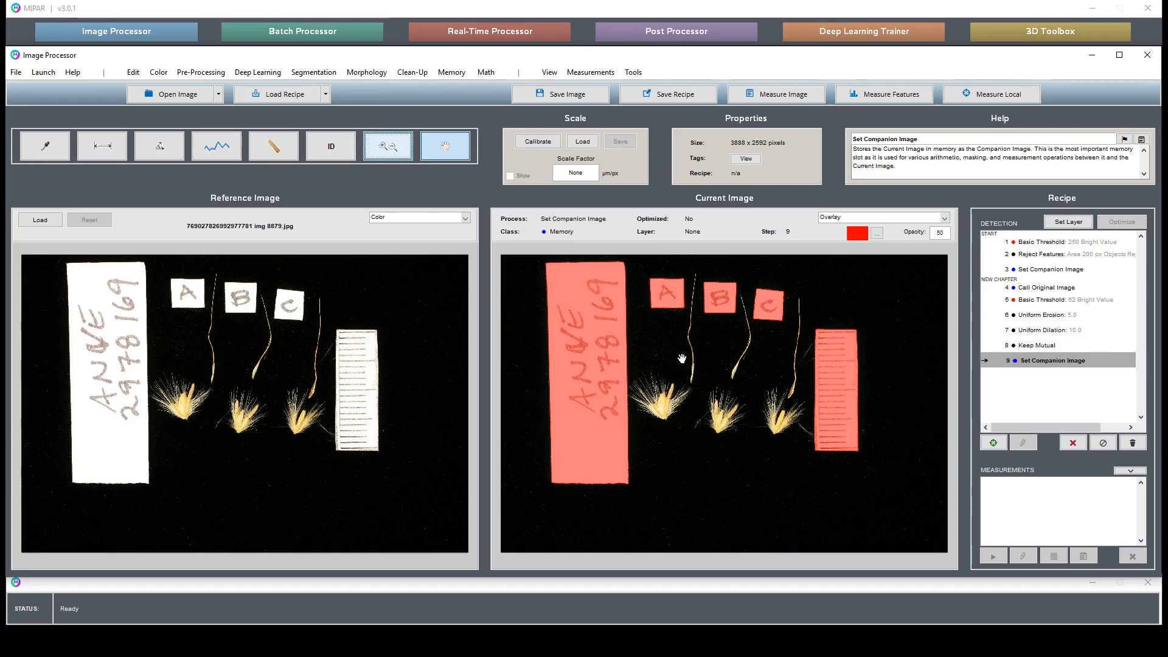
pyautogui.moveTo(768, 390); pyautogui.dragTo(740, 386)
pyautogui.moveTo(740, 385); pyautogui.dragTo(744, 384)
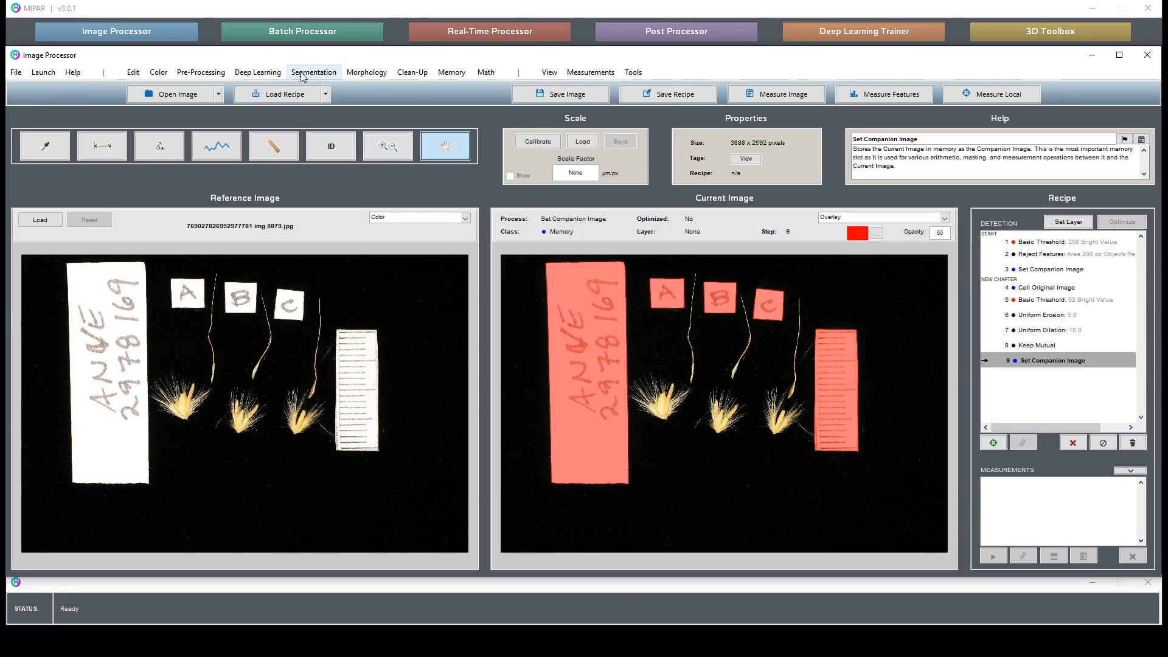
# Call the original image back and apply a Basic Threshold by value, selecting bright pixels at 27 to capture the labels, ruler and fine specimen bristles
pyautogui.click(451, 72)
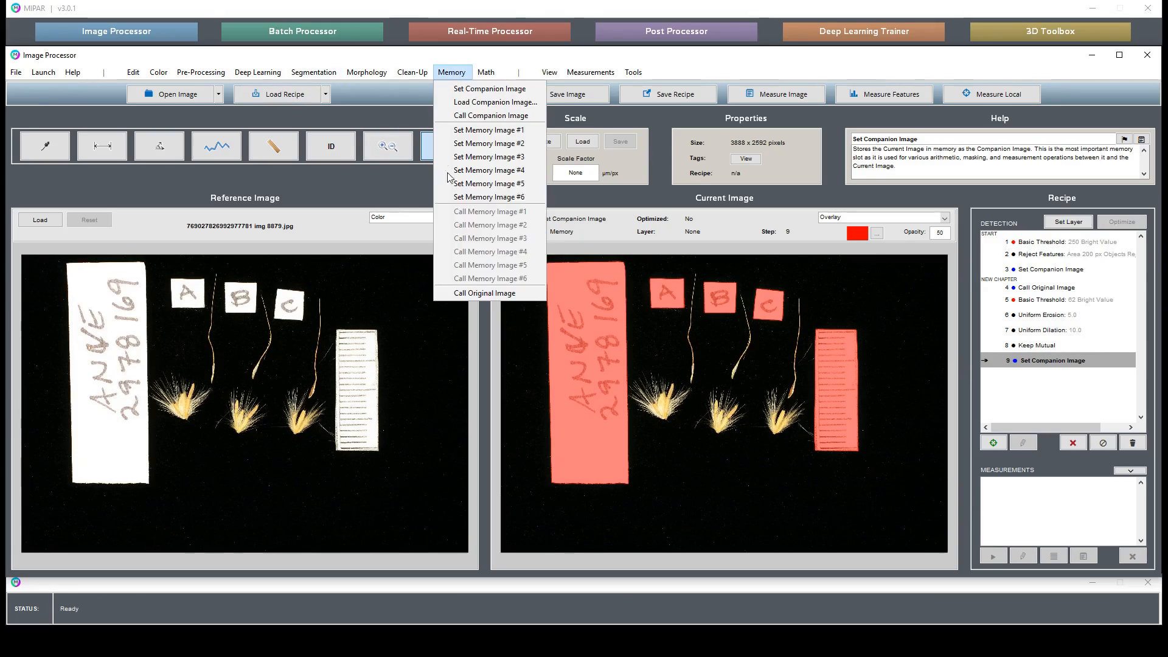
pyautogui.click(502, 294)
pyautogui.click(313, 72)
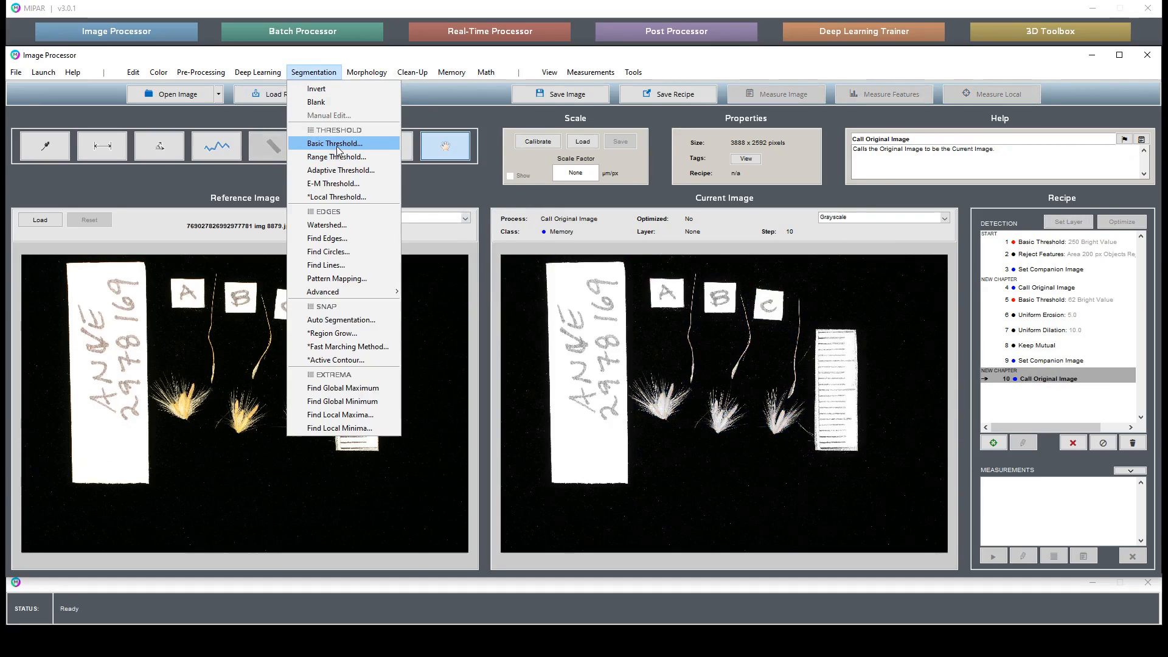
pyautogui.click(331, 143)
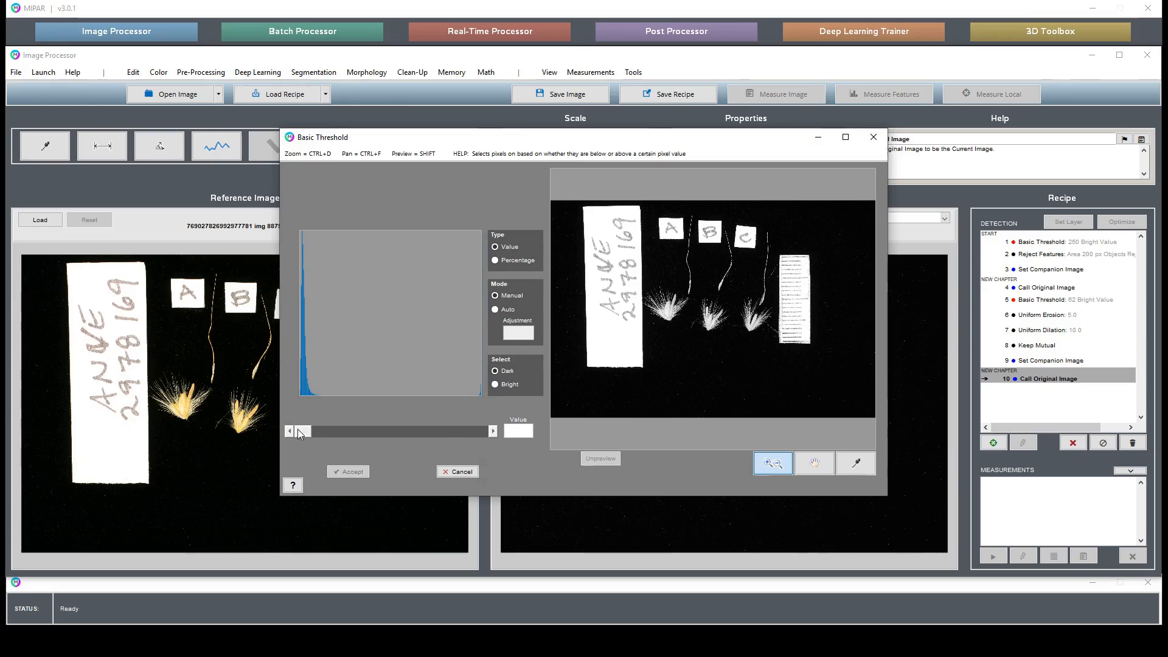
pyautogui.moveTo(297, 431); pyautogui.dragTo(319, 432)
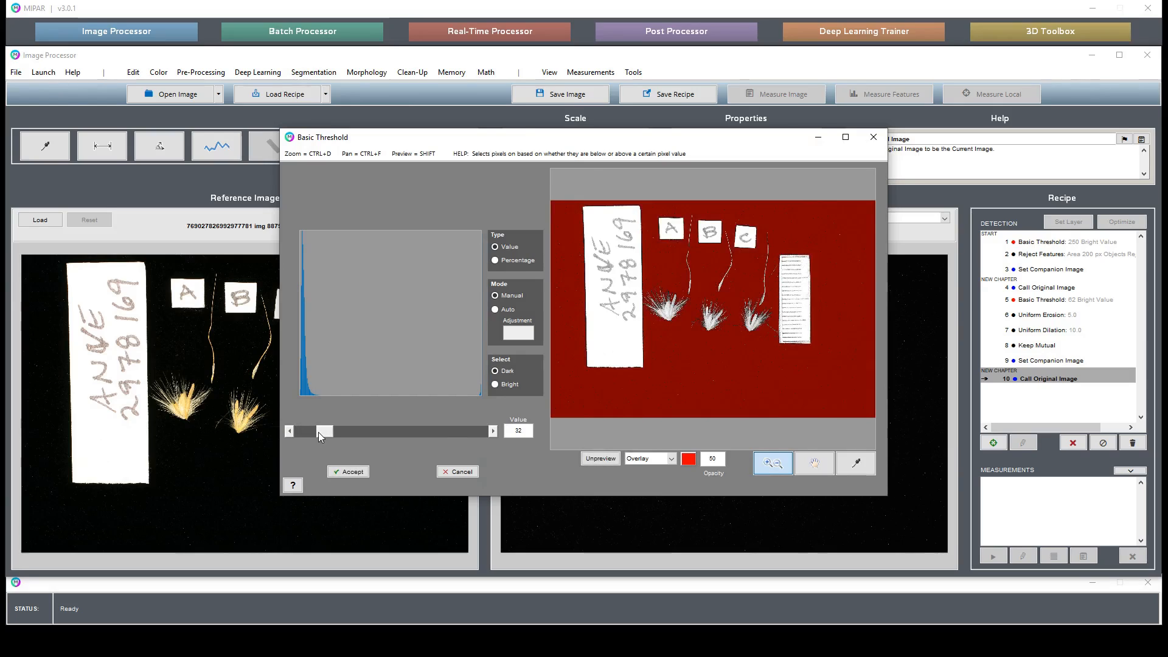
pyautogui.click(503, 384)
pyautogui.moveTo(624, 281); pyautogui.dragTo(688, 321)
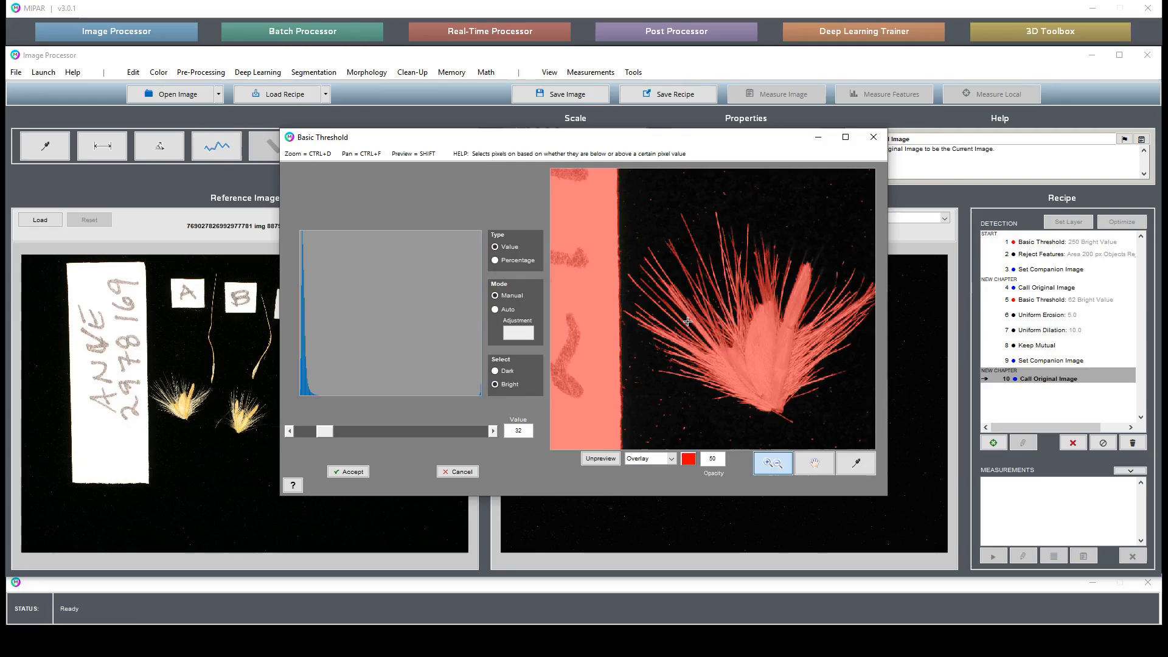
pyautogui.moveTo(327, 435); pyautogui.dragTo(325, 436)
pyautogui.click(348, 471)
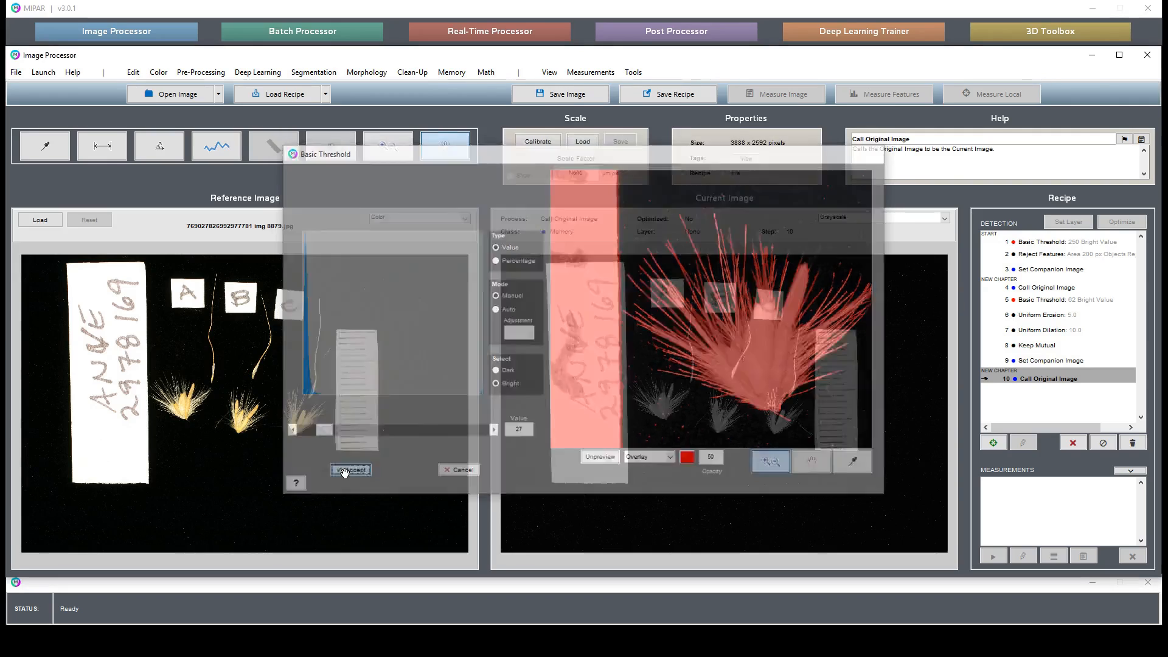
# Subtract the companion image of the labels and ruler from the thresholded selection with Minus, and check the remaining plant specimens
pyautogui.click(486, 72)
pyautogui.click(513, 115)
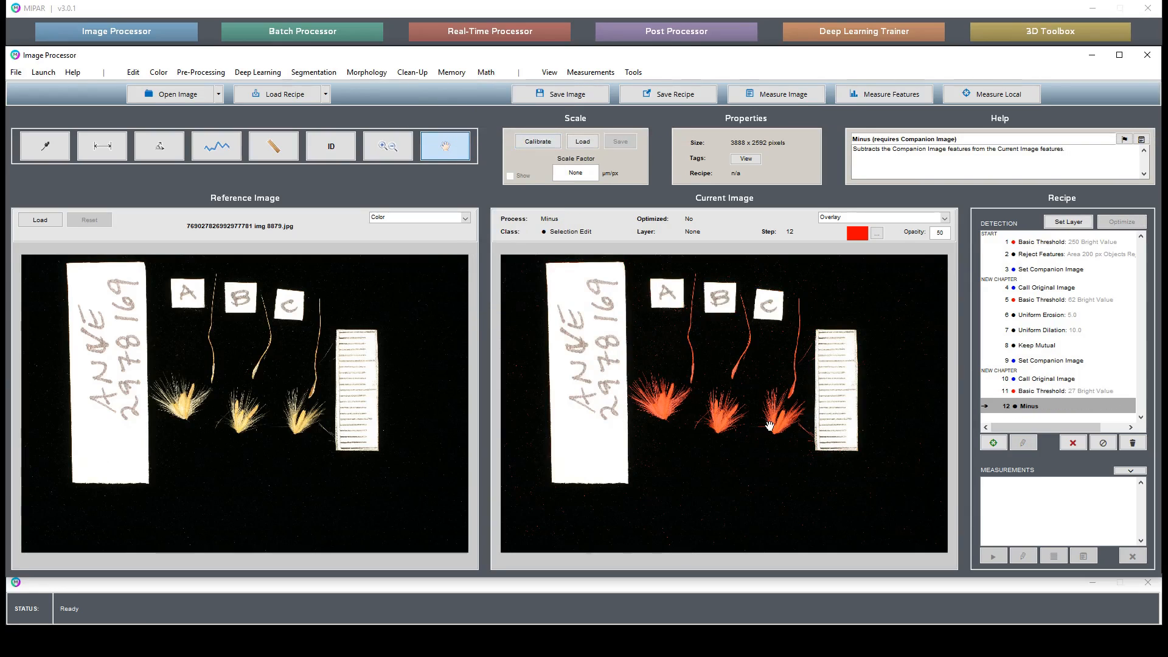
pyautogui.moveTo(725, 405); pyautogui.dragTo(685, 411)
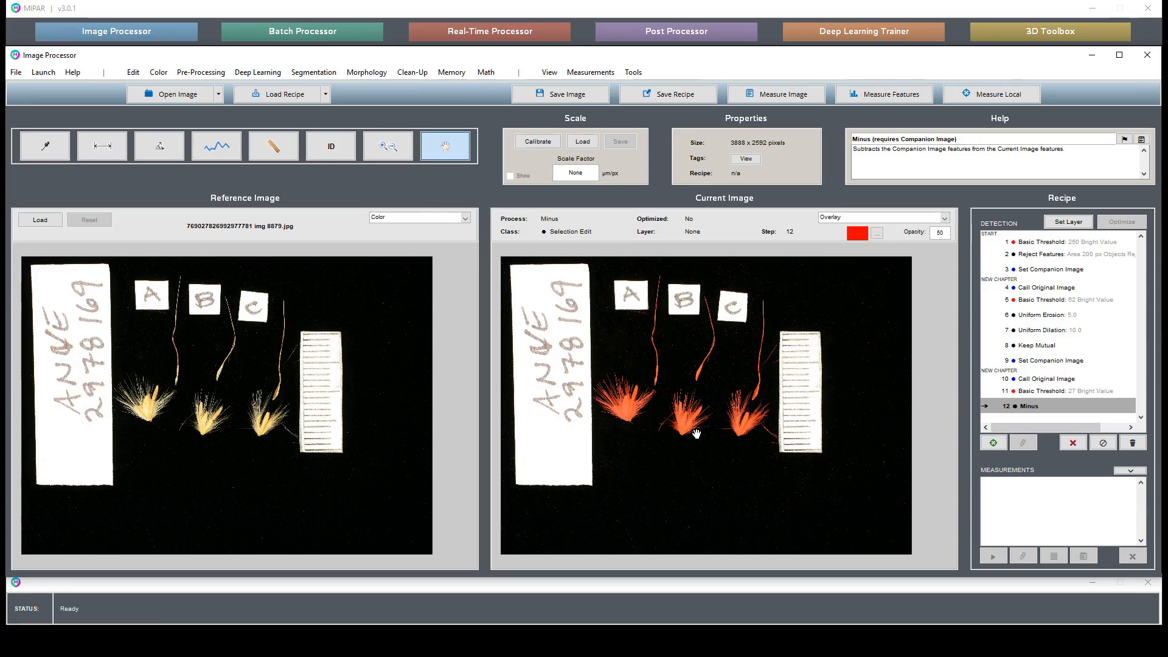
pyautogui.moveTo(661, 435); pyautogui.dragTo(696, 433)
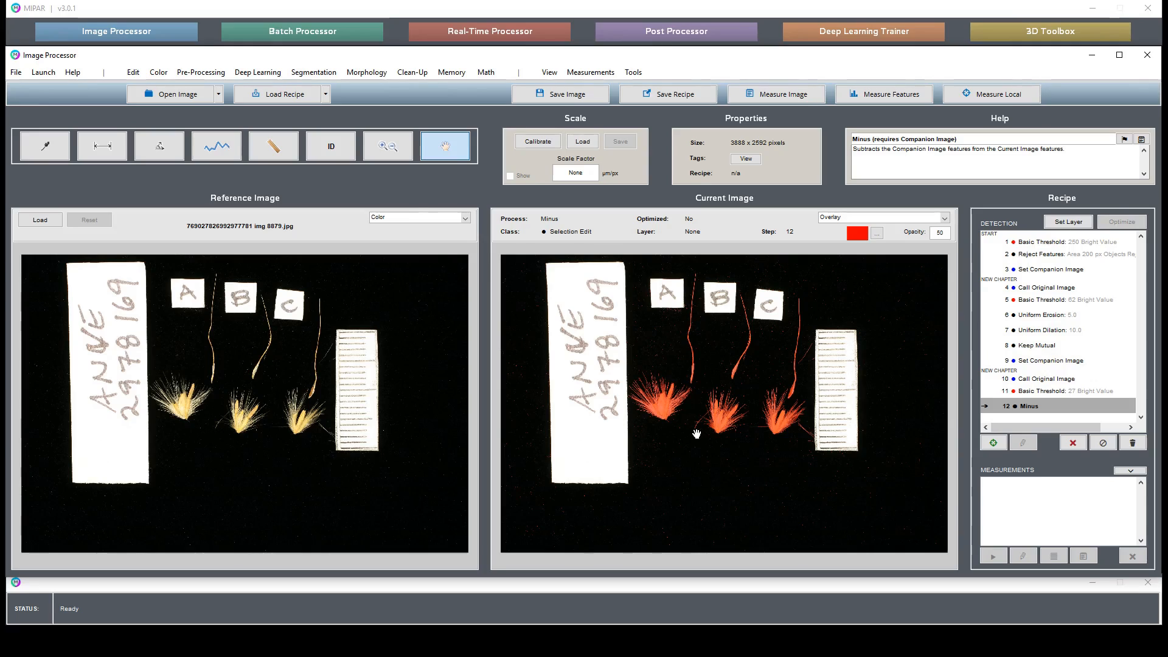
# Review both Set Companion Image steps in the recipe against the final Minus result, ending on the Minus step
pyautogui.click(1041, 268)
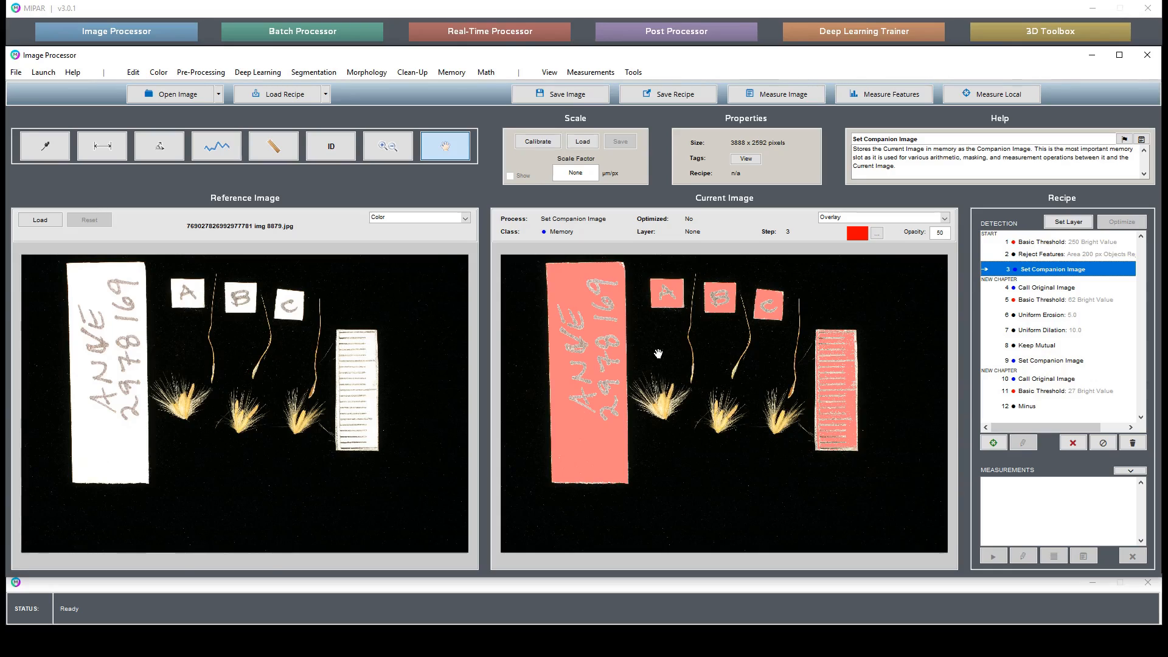
pyautogui.click(1032, 406)
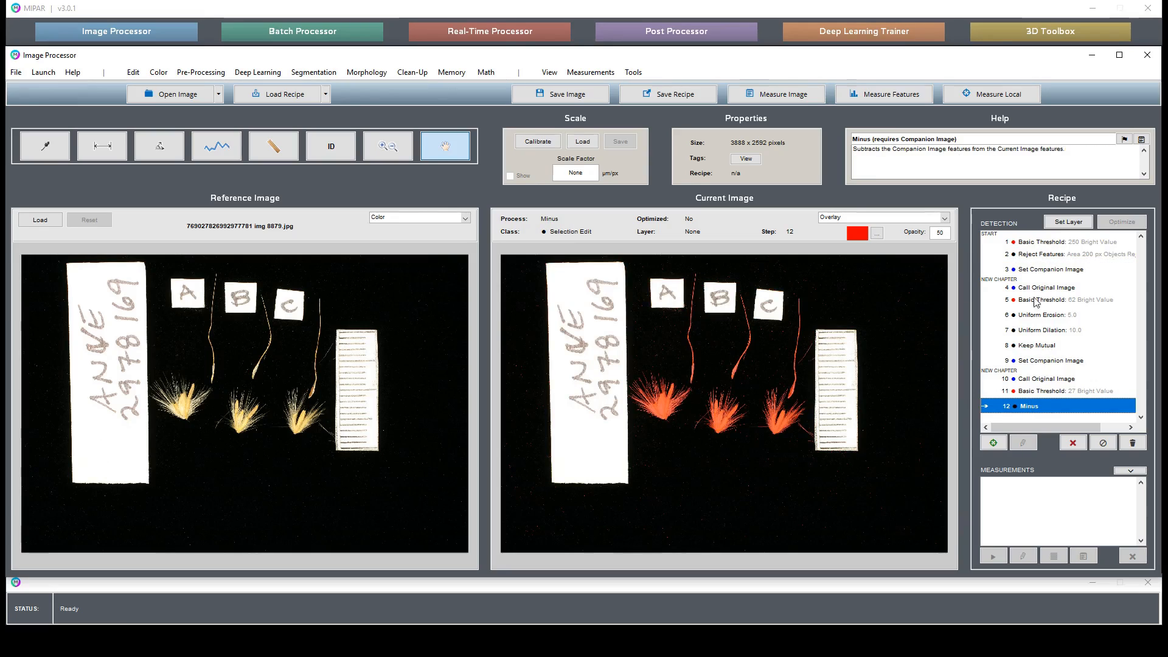
pyautogui.click(1033, 272)
pyautogui.click(1059, 362)
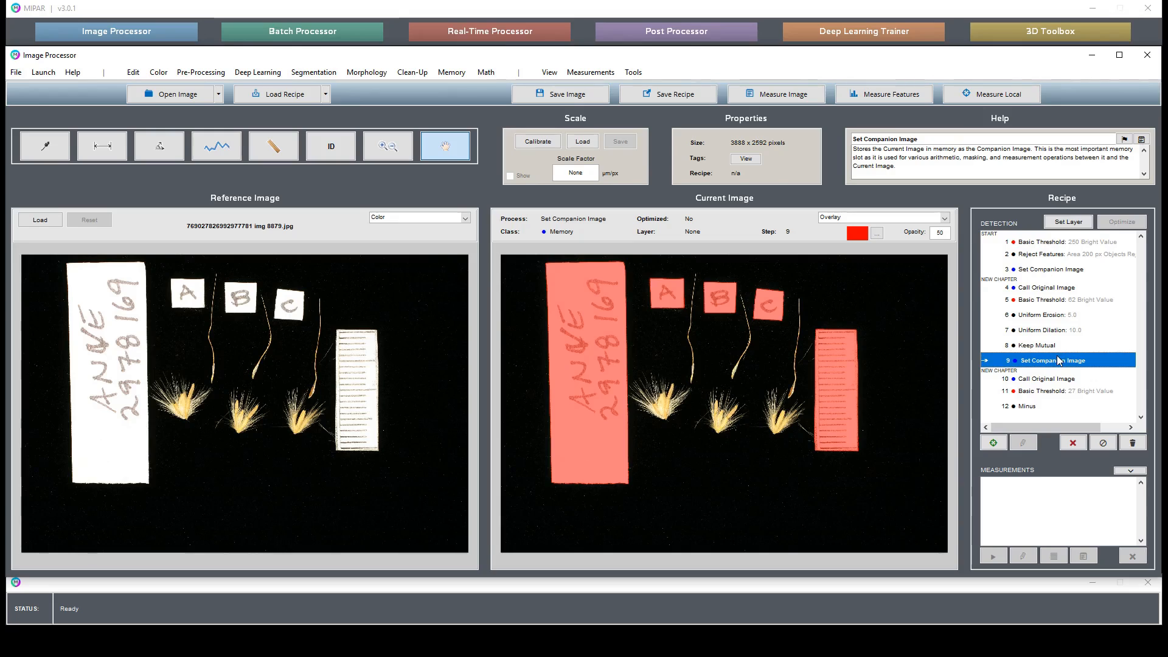
pyautogui.click(1042, 406)
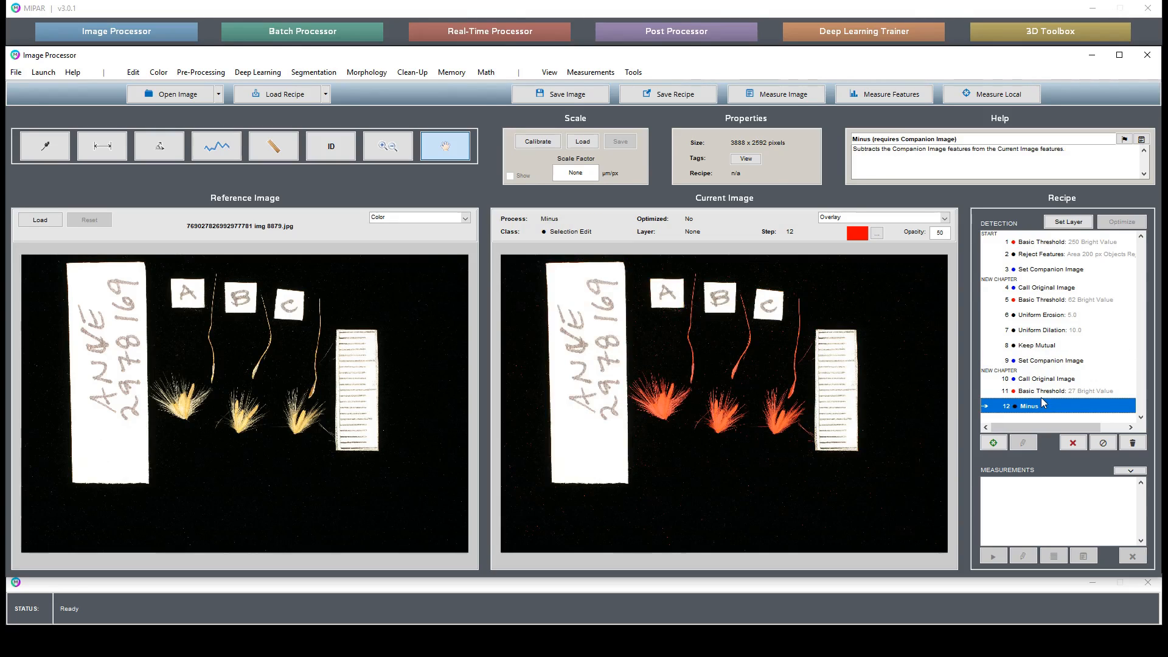